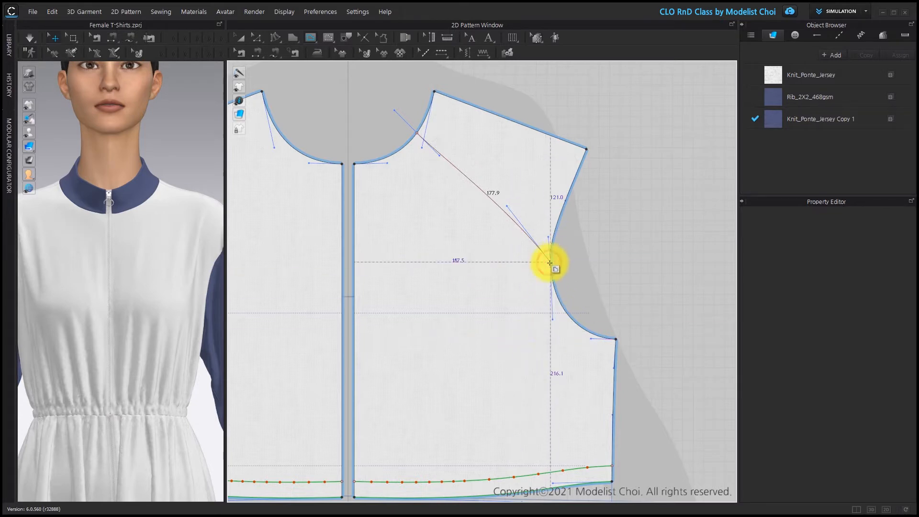
pyautogui.doubleClick(550, 262)
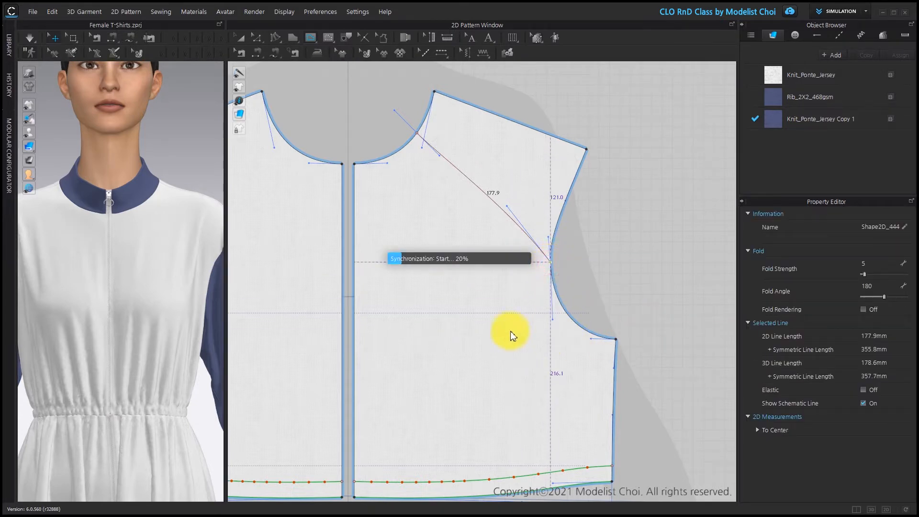
pyautogui.click(255, 39)
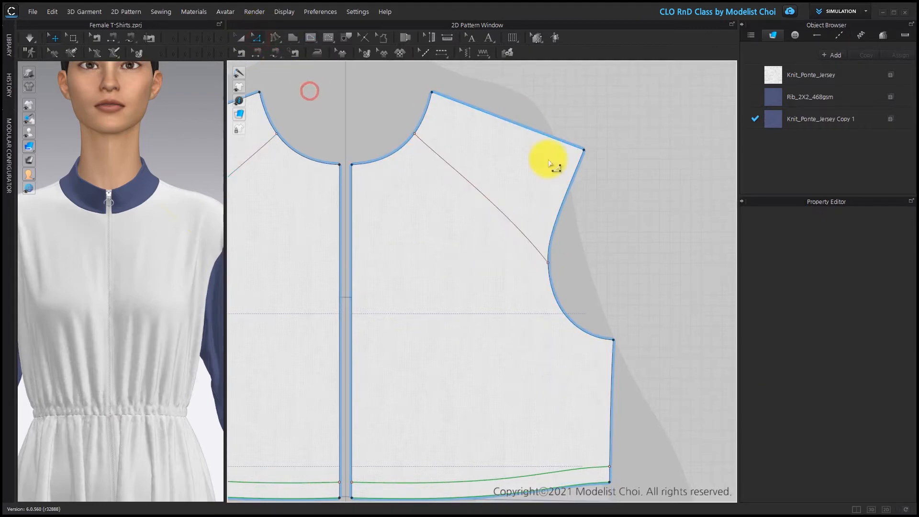
pyautogui.click(444, 165)
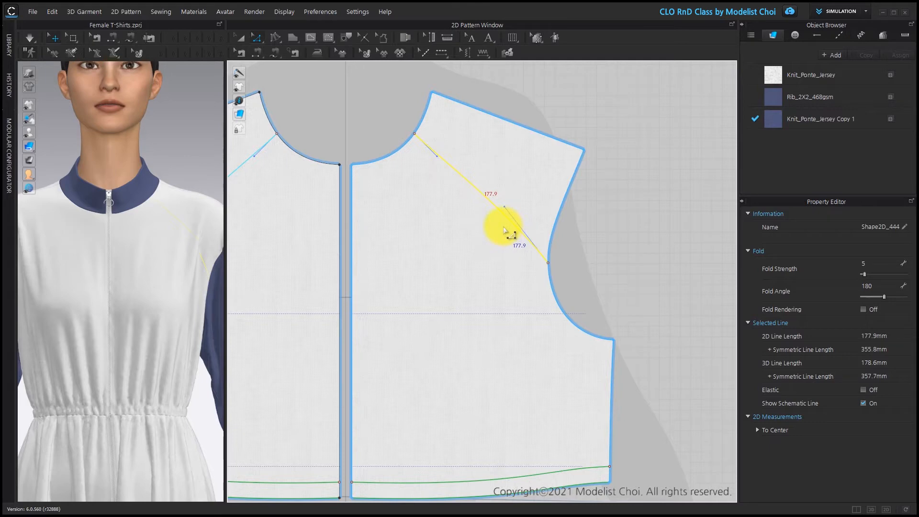
pyautogui.press('Delete')
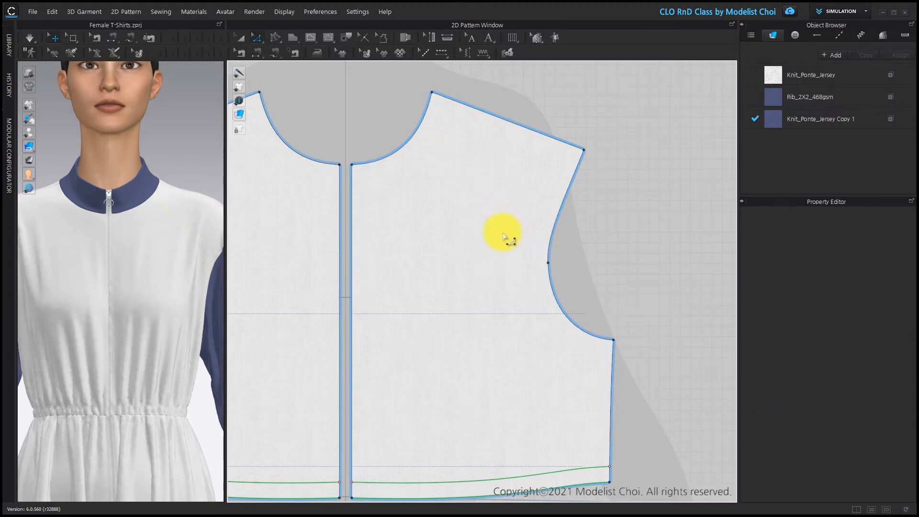
# Draw a curved internal line about 179 mm long from the front bodice neckline to the mid-armhole point.
pyautogui.click(310, 37)
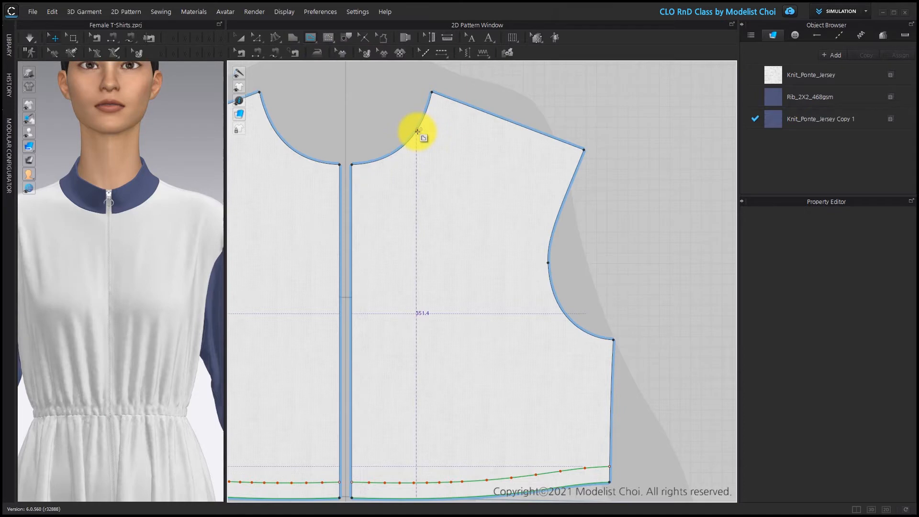
pyautogui.click(415, 130)
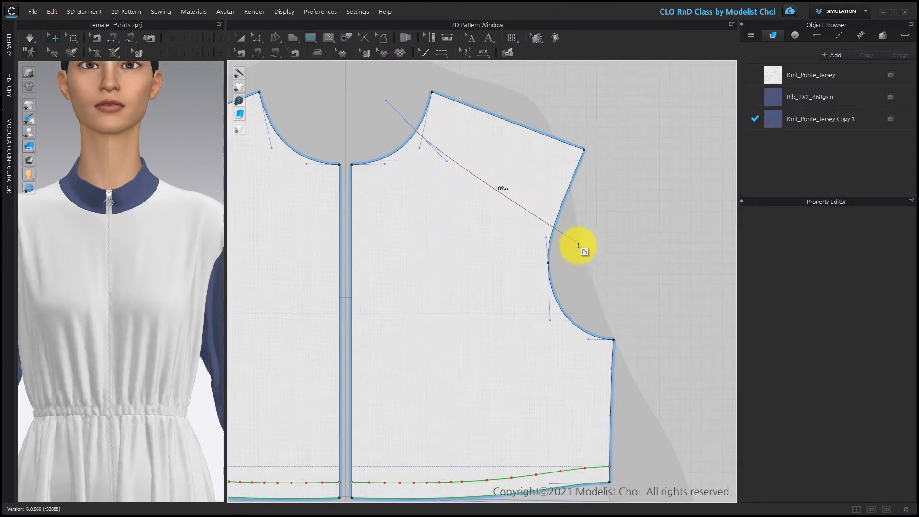
pyautogui.click(548, 262)
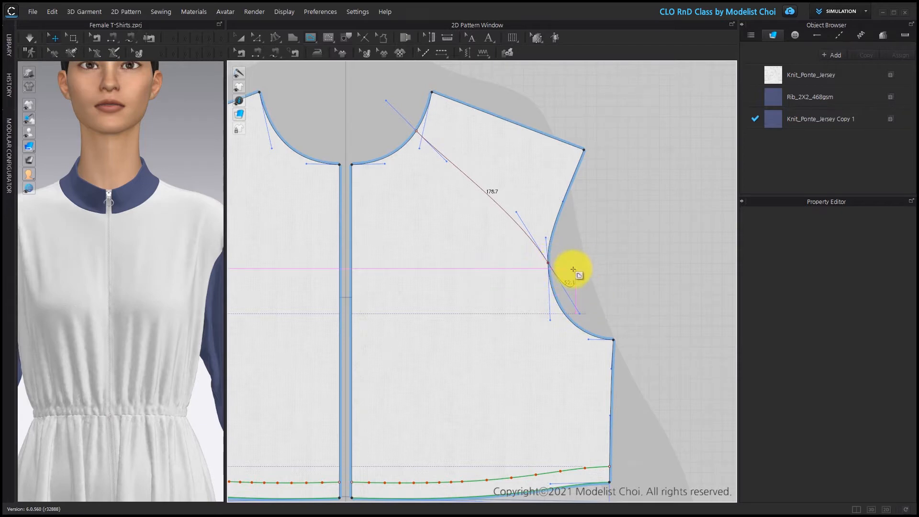
pyautogui.press('Return')
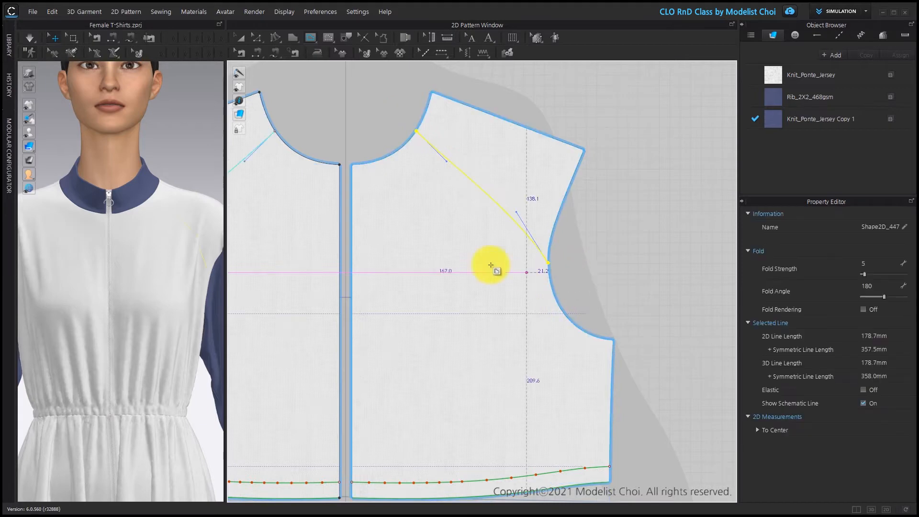
# Reshape the front internal line's curve handles so it bows more strongly toward the shoulder.
pyautogui.click(257, 39)
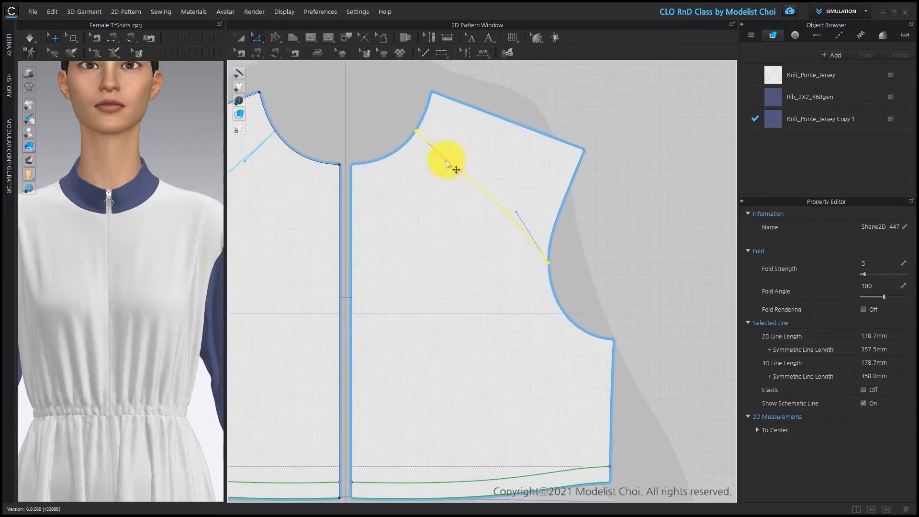
pyautogui.moveTo(448, 163); pyautogui.dragTo(469, 171)
pyautogui.moveTo(517, 211); pyautogui.dragTo(515, 211)
pyautogui.moveTo(475, 177); pyautogui.dragTo(477, 177)
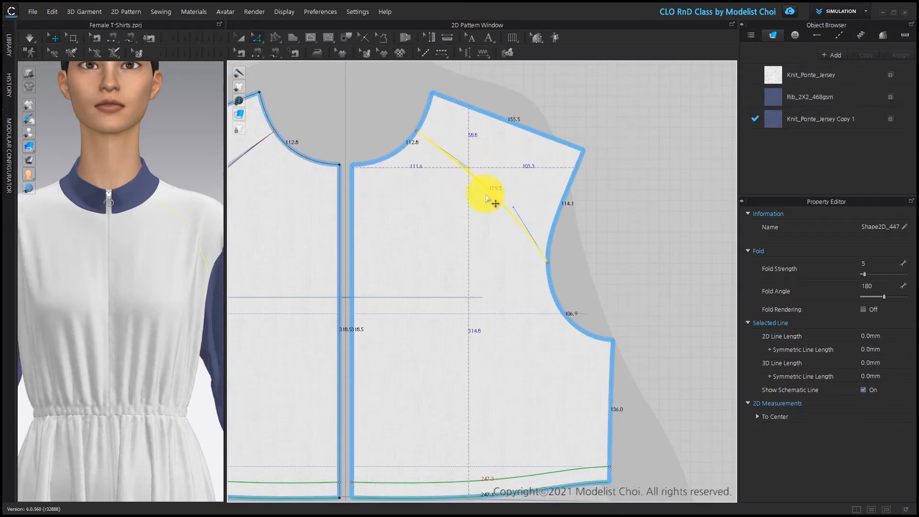
# Draw an internal raglan line about 218 mm long from the back bodice neckline to the mid-armhole point.
pyautogui.scroll(-4, 487, 199)
pyautogui.moveTo(511, 206); pyautogui.dragTo(350, 216, button='middle')
pyautogui.scroll(-2, 394, 211)
pyautogui.click(308, 37)
pyautogui.scroll(3, 676, 225)
pyautogui.moveTo(677, 225); pyautogui.dragTo(558, 158, button='middle')
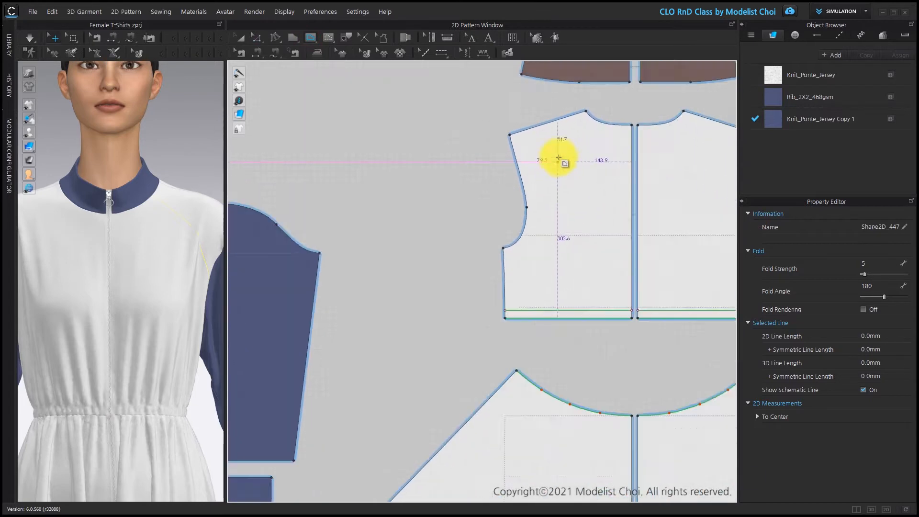
pyautogui.scroll(4, 577, 143)
pyautogui.click(257, 38)
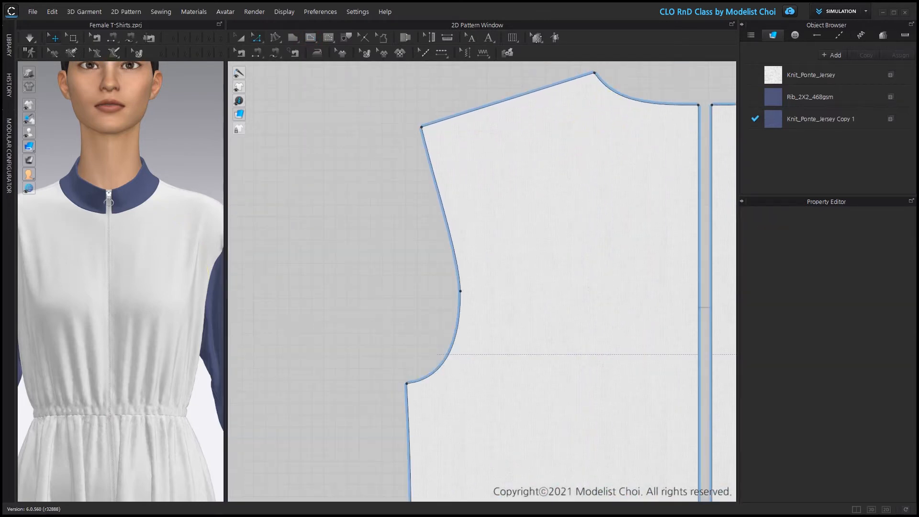
pyautogui.click(310, 38)
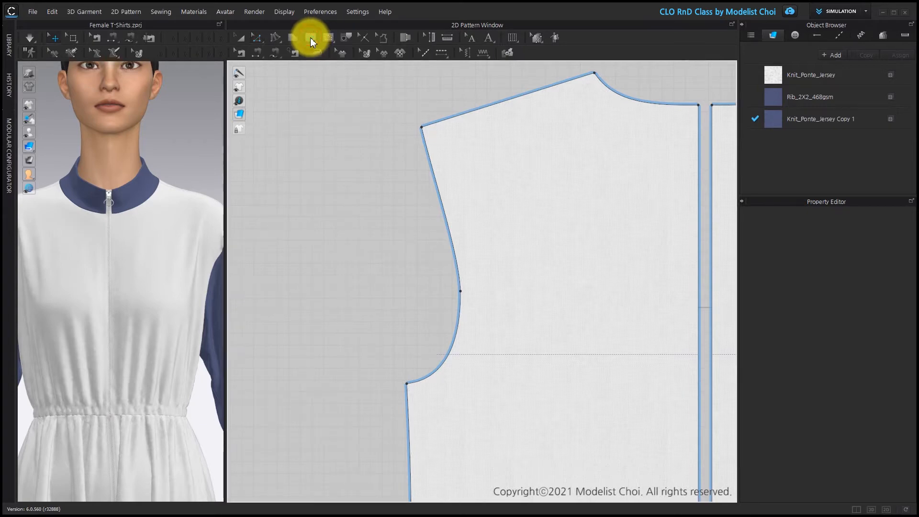
pyautogui.click(620, 96)
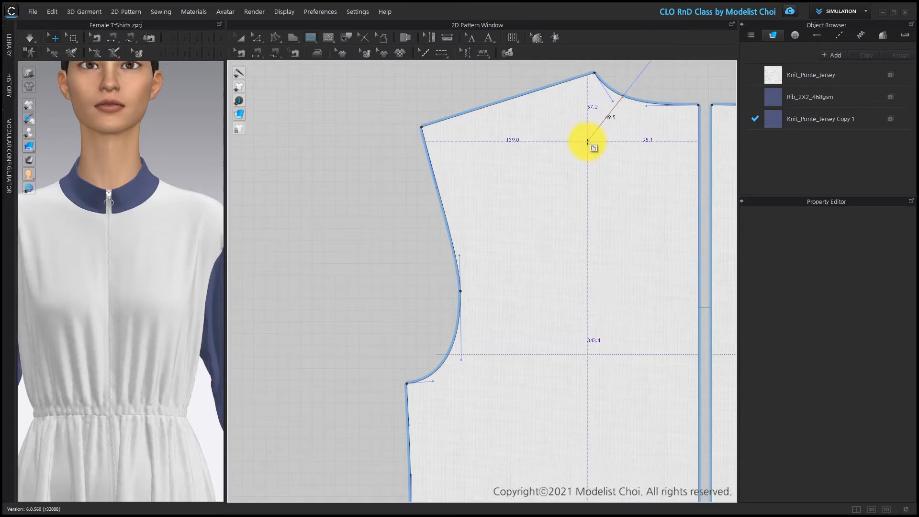
pyautogui.moveTo(460, 291); pyautogui.dragTo(411, 359)
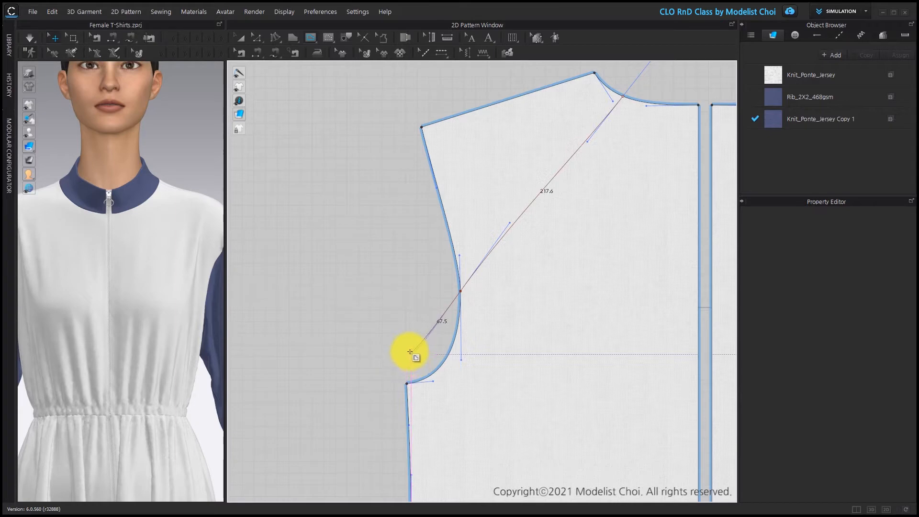
pyautogui.press('Return')
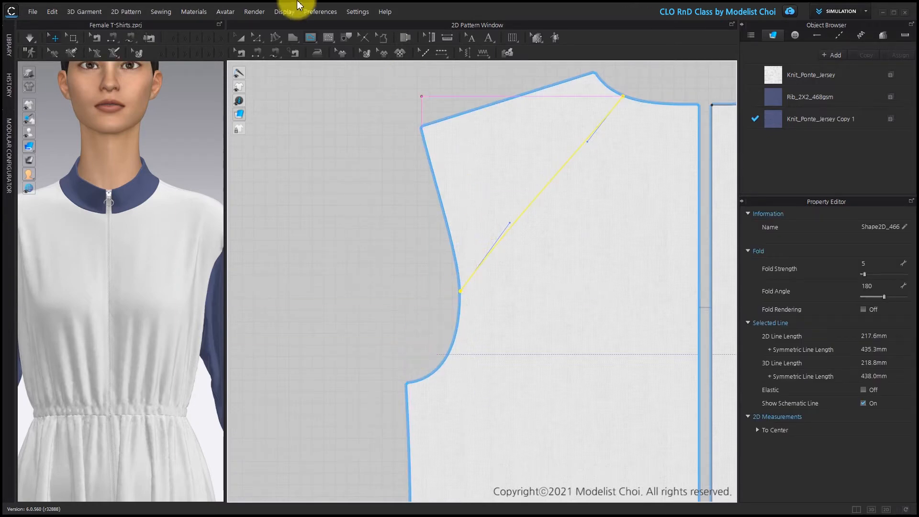
# Reshape the back internal line's curve handles so it bows toward the shoulder, giving a length of about 219 mm.
pyautogui.click(257, 38)
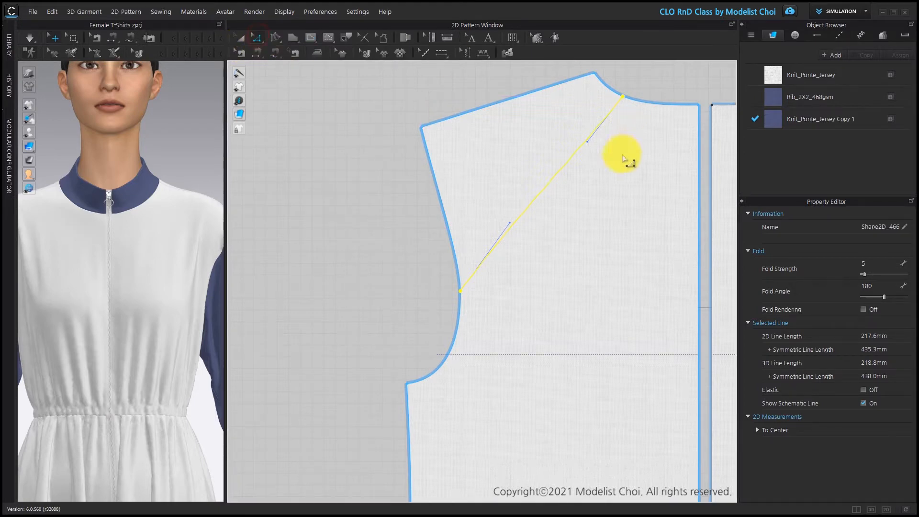
pyautogui.moveTo(587, 146); pyautogui.dragTo(565, 149)
pyautogui.moveTo(541, 187); pyautogui.dragTo(493, 225)
pyautogui.moveTo(555, 213); pyautogui.dragTo(558, 211)
pyautogui.scroll(-5, 558, 211)
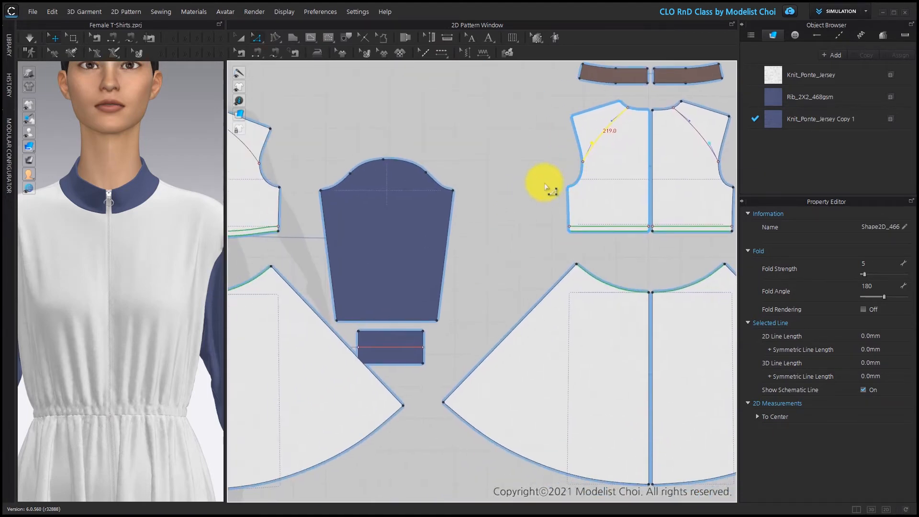
# Merge the two back collar halves along their center edge into one piece.
pyautogui.click(529, 190)
pyautogui.scroll(-6, 334, 211)
pyautogui.scroll(5, 312, 194)
pyautogui.scroll(-2, 545, 215)
pyautogui.moveTo(521, 215); pyautogui.dragTo(453, 209, button='middle')
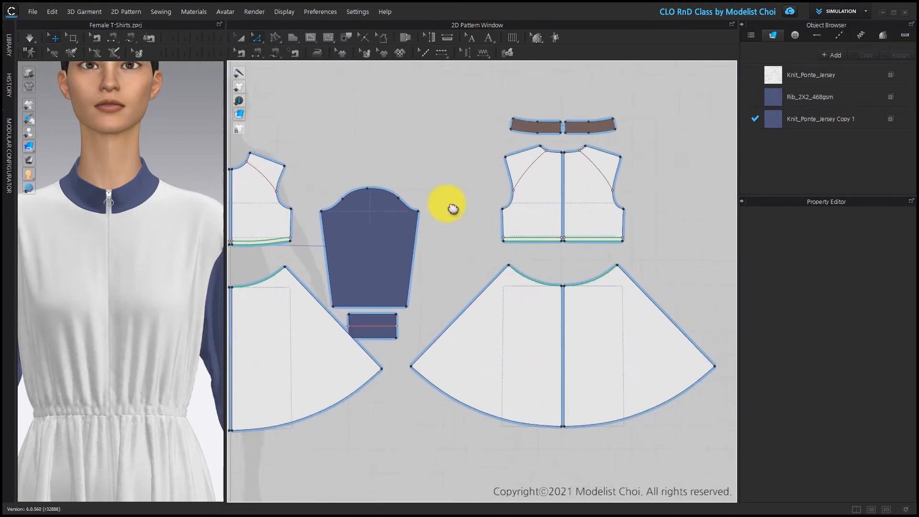
pyautogui.scroll(3, 538, 92)
pyautogui.scroll(3, 455, 199)
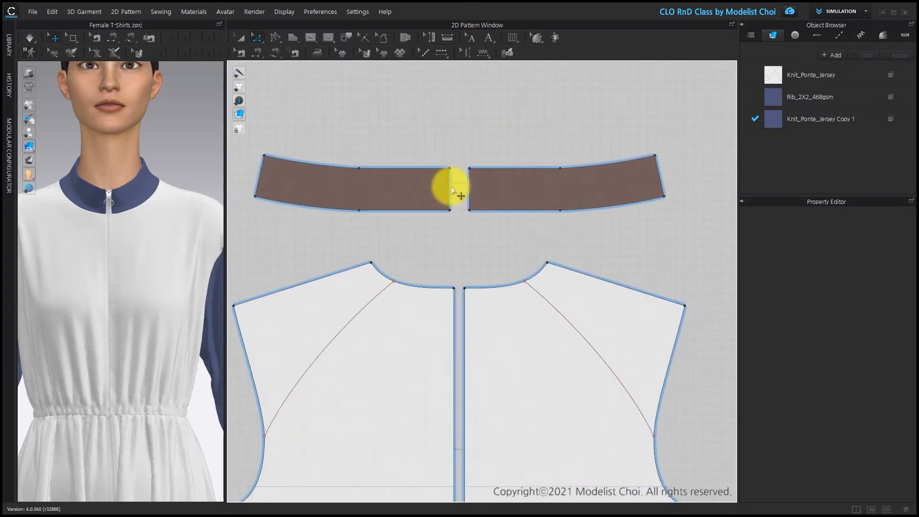
pyautogui.click(450, 189)
pyautogui.rightClick(451, 187)
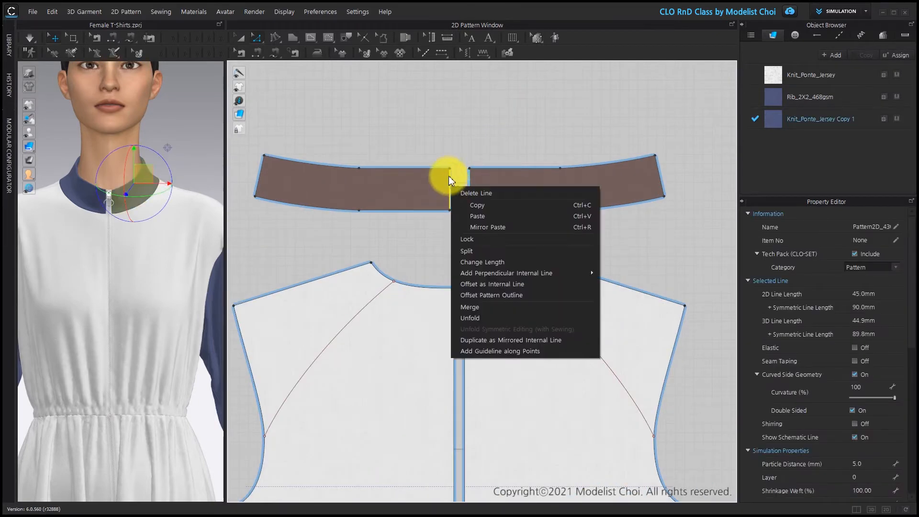
pyautogui.click(508, 309)
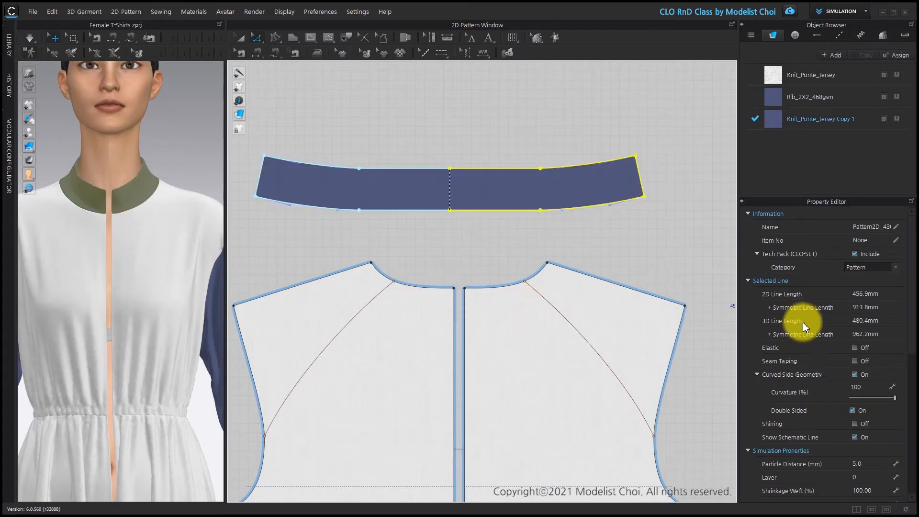
# Turn on Bond for the merged collar piece.
pyautogui.scroll(-3, 860, 370)
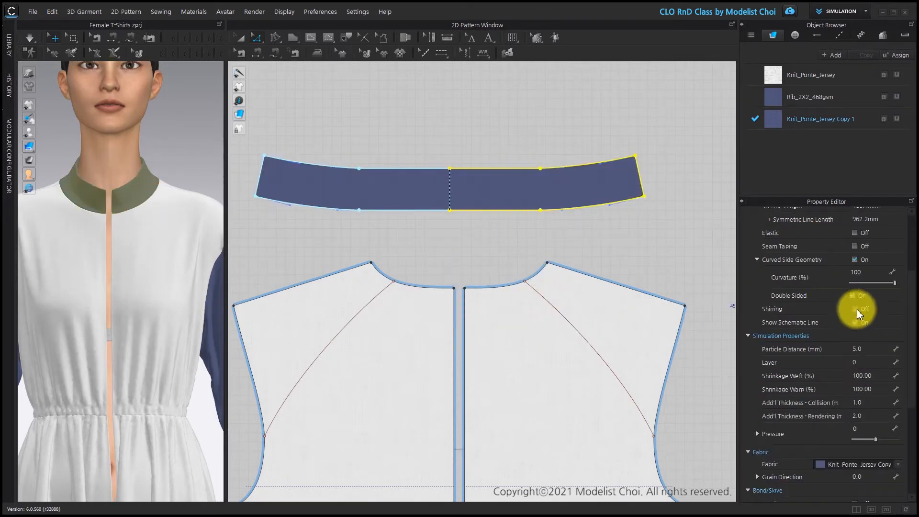
pyautogui.scroll(-2, 831, 452)
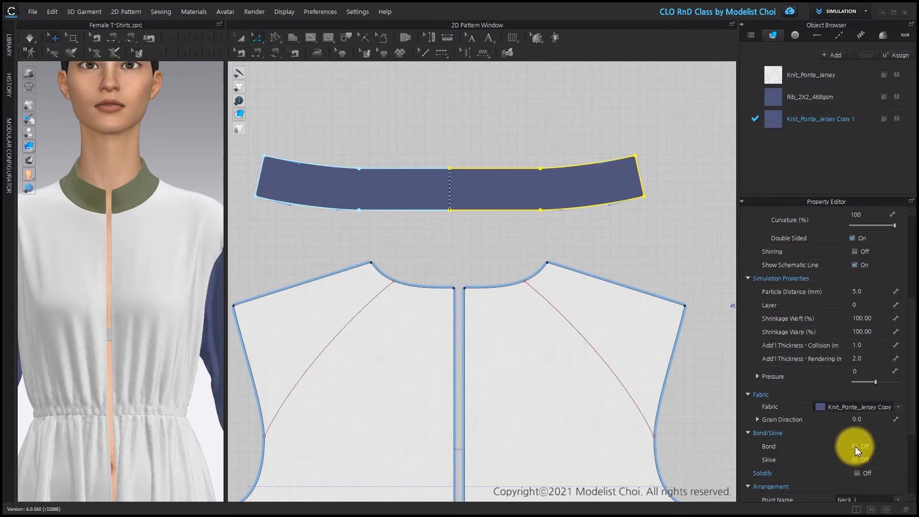
pyautogui.click(855, 446)
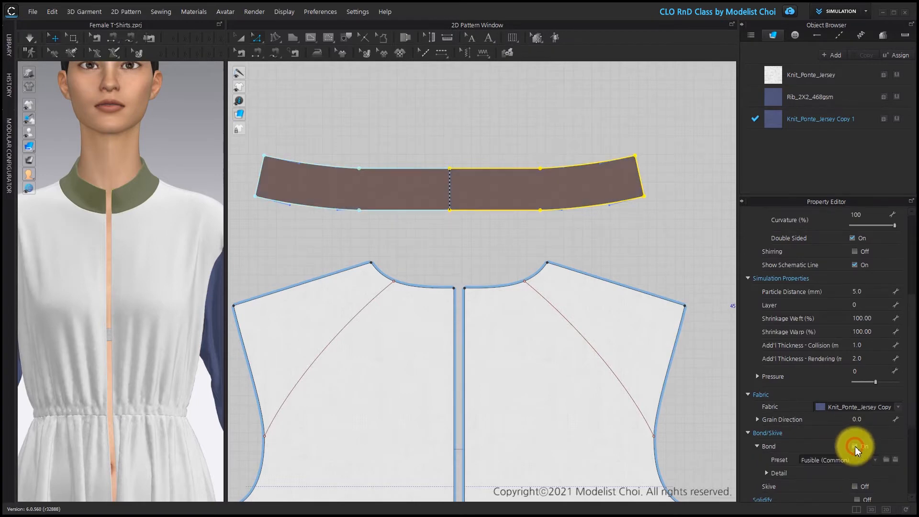
# Merge the two back bodice halves along their center back line.
pyautogui.scroll(-5, 526, 321)
pyautogui.moveTo(537, 324); pyautogui.dragTo(520, 164, button='middle')
pyautogui.click(513, 162)
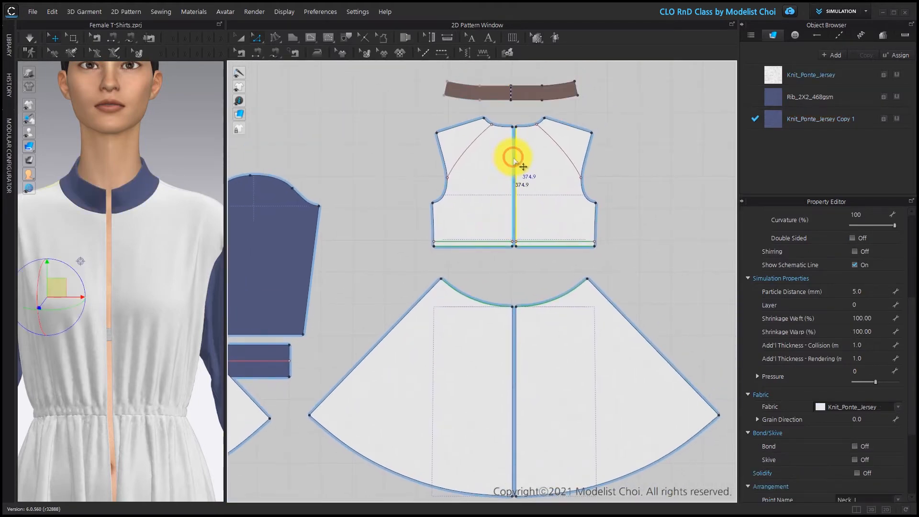
pyautogui.rightClick(513, 160)
pyautogui.click(542, 288)
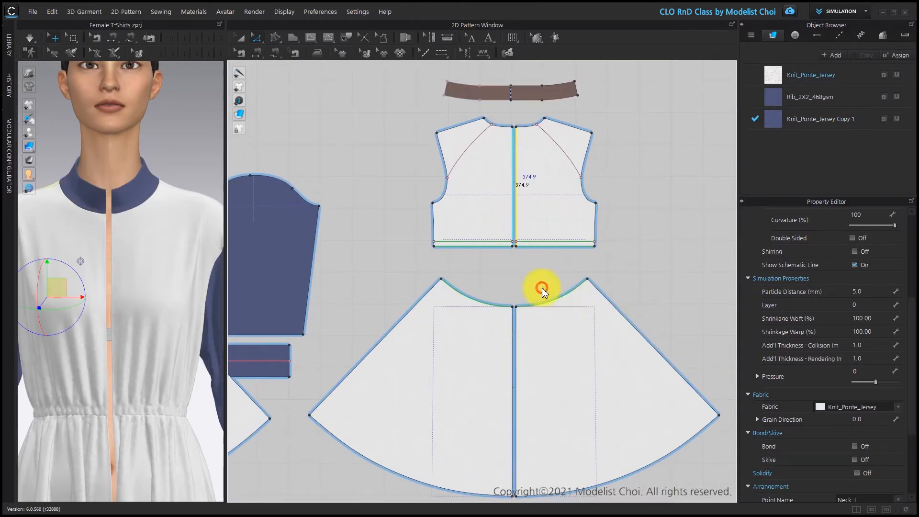
# Merge the two back skirt halves along their center back line.
pyautogui.click(513, 348)
pyautogui.rightClick(513, 351)
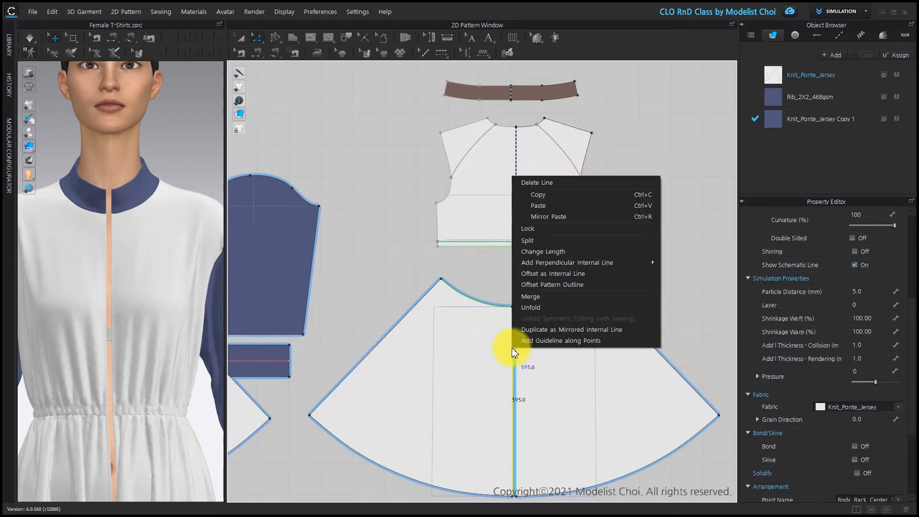
pyautogui.click(536, 296)
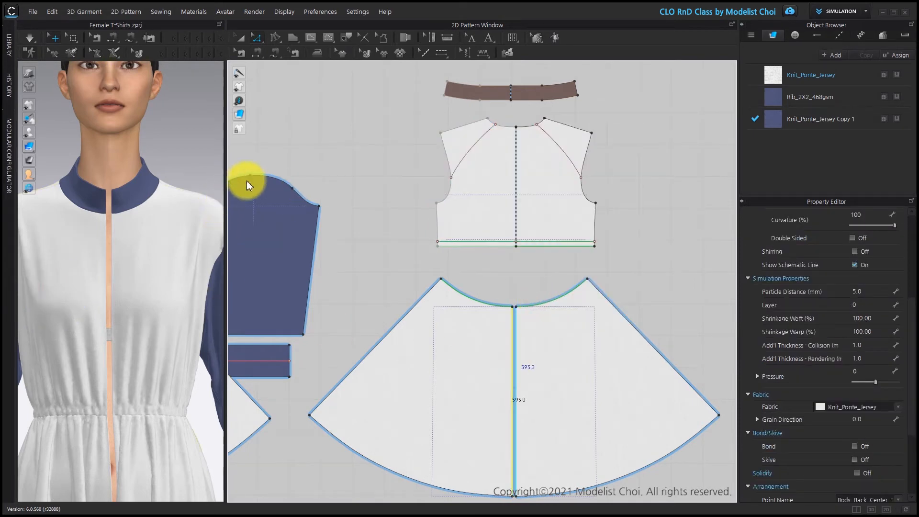
# Enlarge the 3D garment view and examine the whole dress on the avatar from the front.
pyautogui.moveTo(227, 194); pyautogui.dragTo(400, 164)
pyautogui.scroll(-3, 243, 330)
pyautogui.scroll(-1, 201, 292)
pyautogui.moveTo(236, 317); pyautogui.dragTo(267, 324, button='right')
pyautogui.scroll(2, 589, 178)
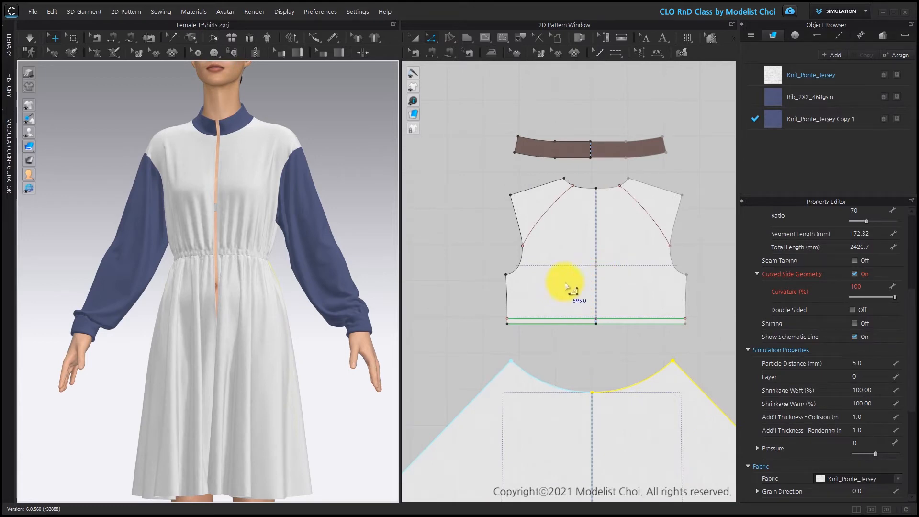
pyautogui.scroll(-3, 571, 303)
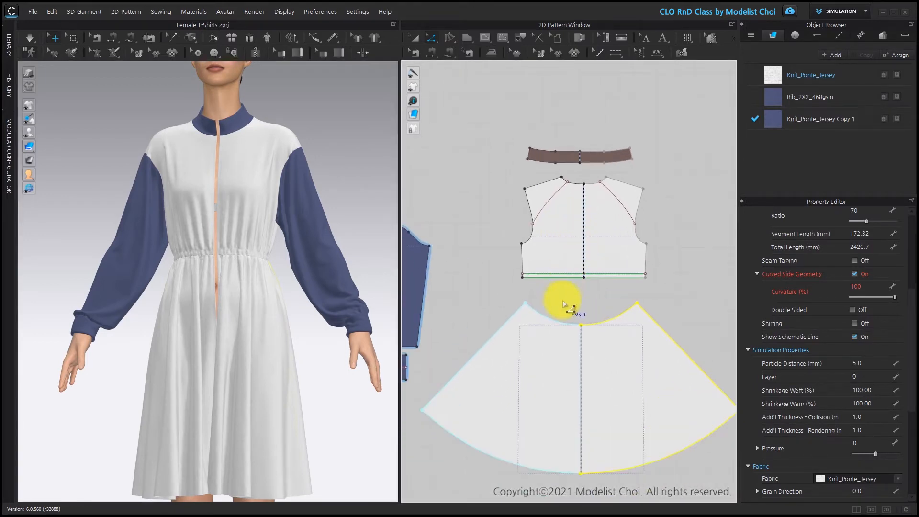
pyautogui.moveTo(167, 404); pyautogui.dragTo(182, 387, button='right')
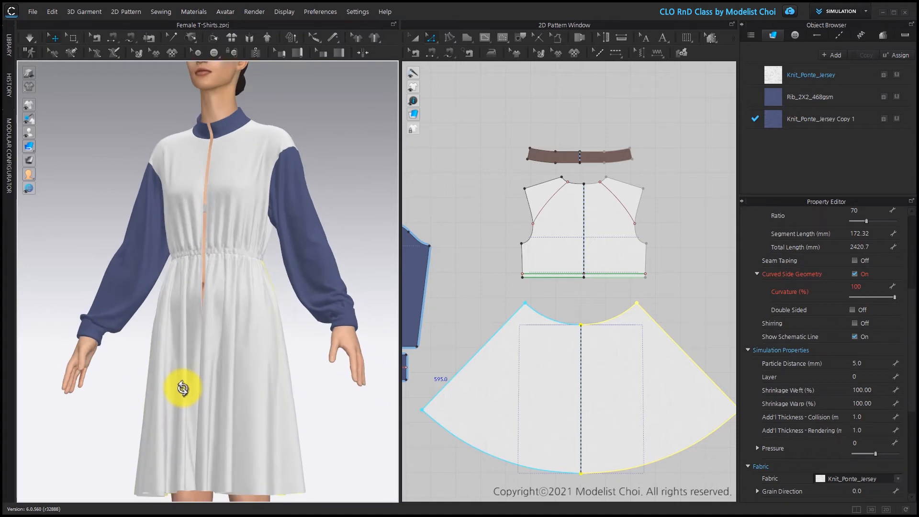
pyautogui.press('2')
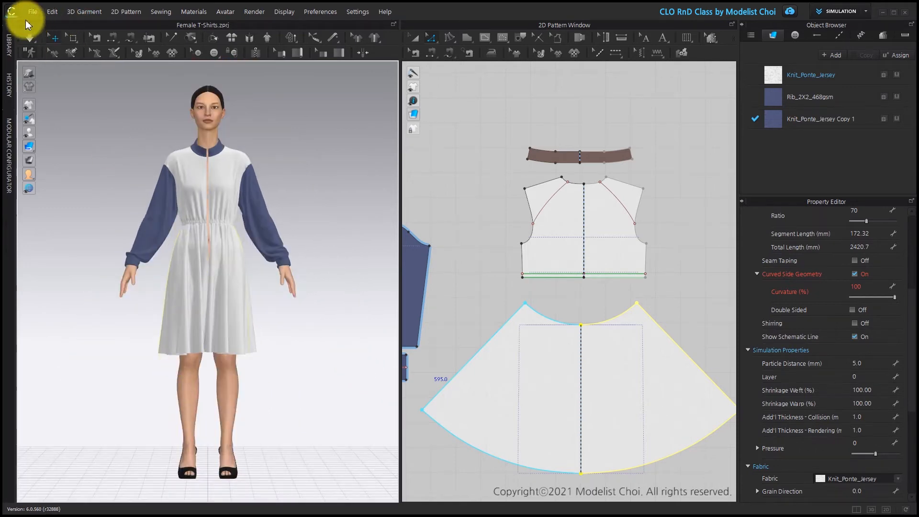
# Save the project under the new name "CLO RnD Class 04_1".
pyautogui.click(36, 12)
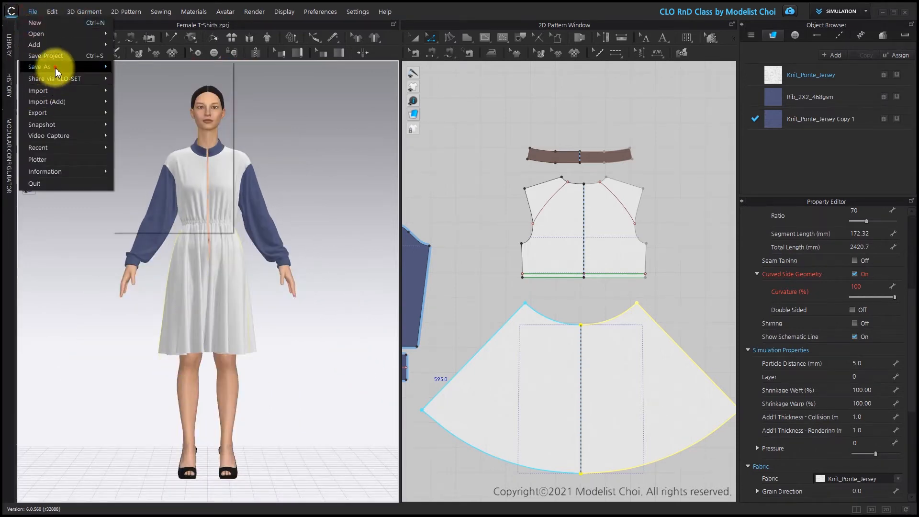
pyautogui.moveTo(51, 67)
pyautogui.click(121, 71)
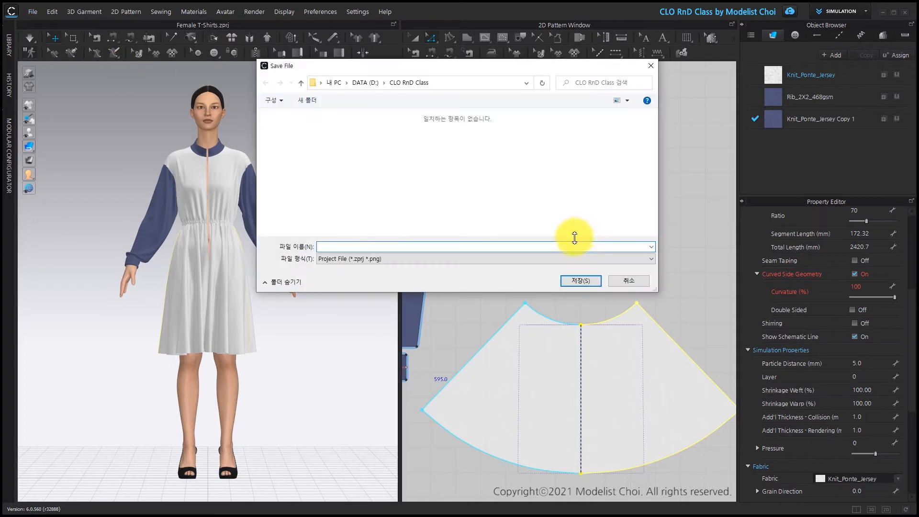
pyautogui.write('CLO RnD Class 04_1')
pyautogui.press('Return')
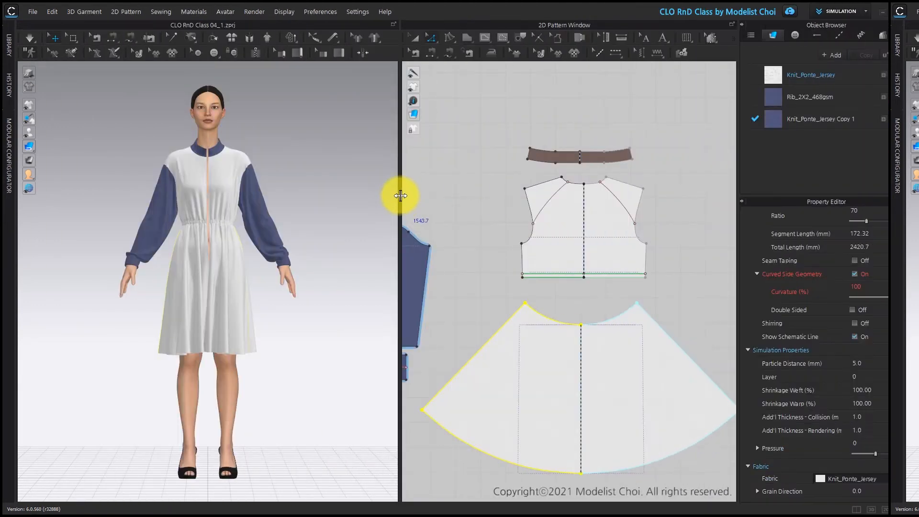
# Enlarge the 2D pattern view, then Cut & Sew the front and back bodice pieces along their raglan lines.
pyautogui.moveTo(400, 196); pyautogui.dragTo(130, 266)
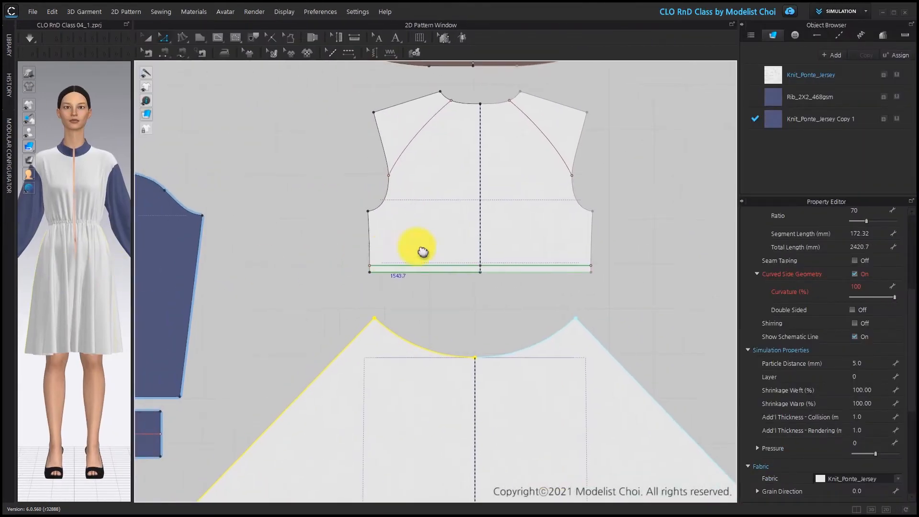
pyautogui.scroll(-3, 568, 199)
pyautogui.moveTo(270, 138); pyautogui.dragTo(283, 157, button='middle')
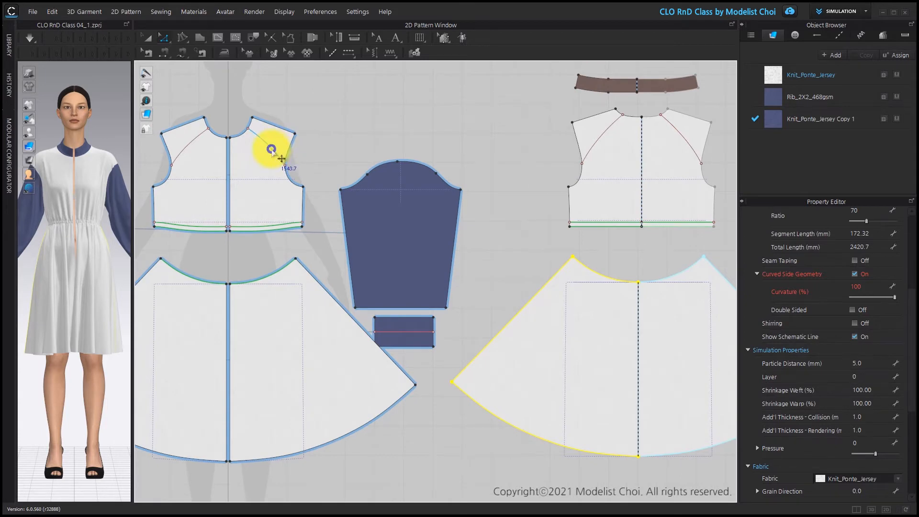
pyautogui.rightClick(271, 148)
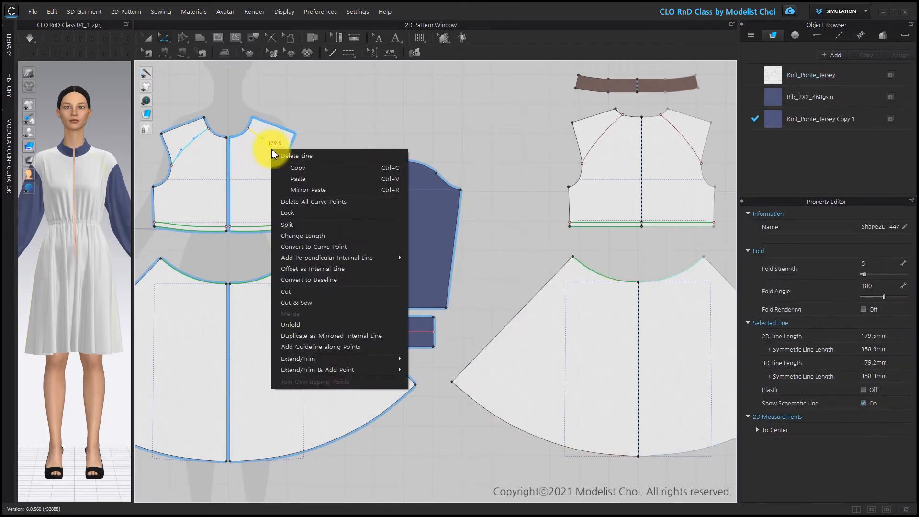
pyautogui.click(306, 302)
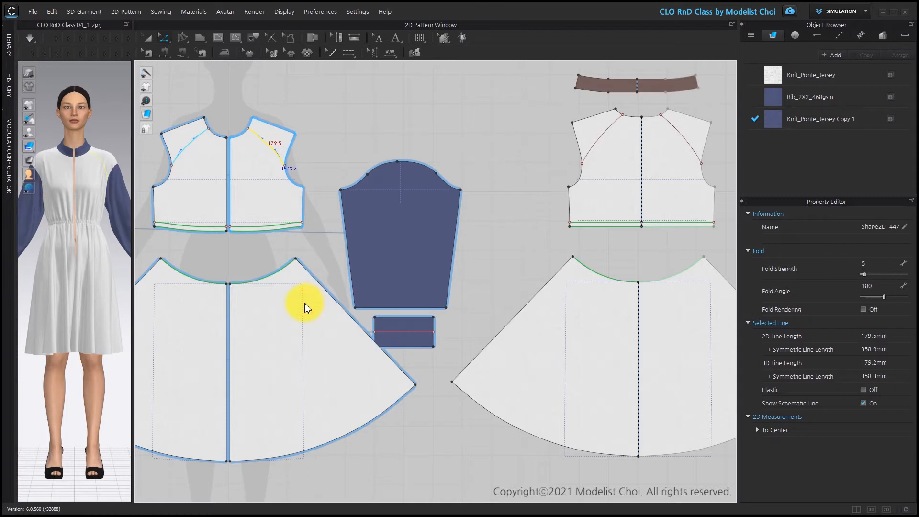
pyautogui.rightClick(594, 147)
pyautogui.click(614, 302)
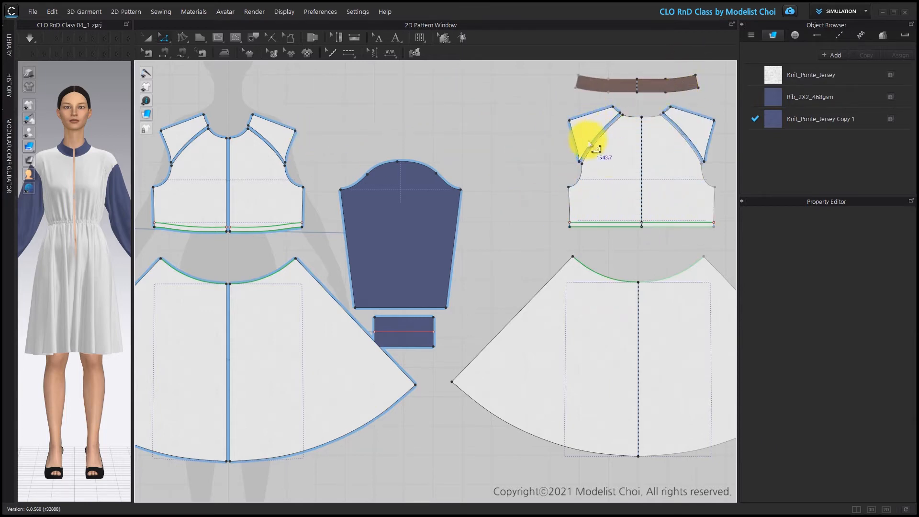
# Merge the separated front shoulder piece with the front part of the sleeve cap along its armhole edge.
pyautogui.scroll(3, 398, 155)
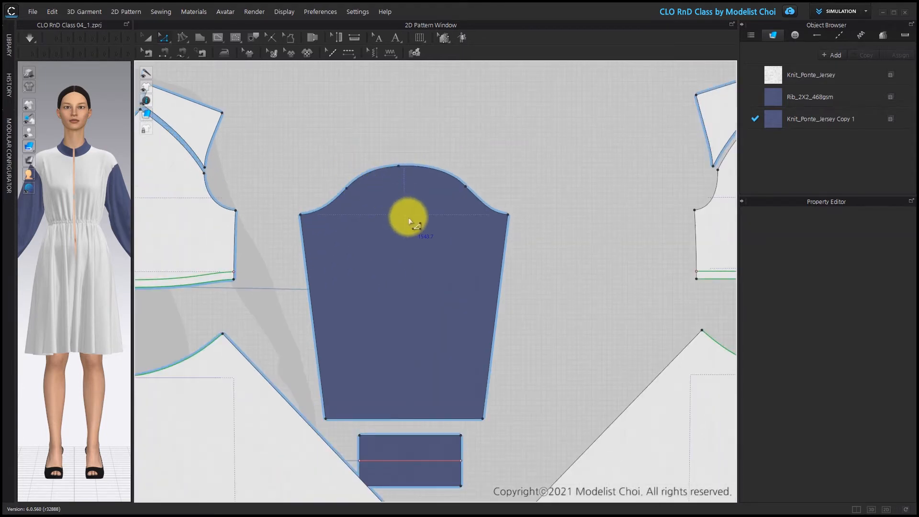
pyautogui.scroll(-5, 406, 218)
pyautogui.scroll(2, 351, 270)
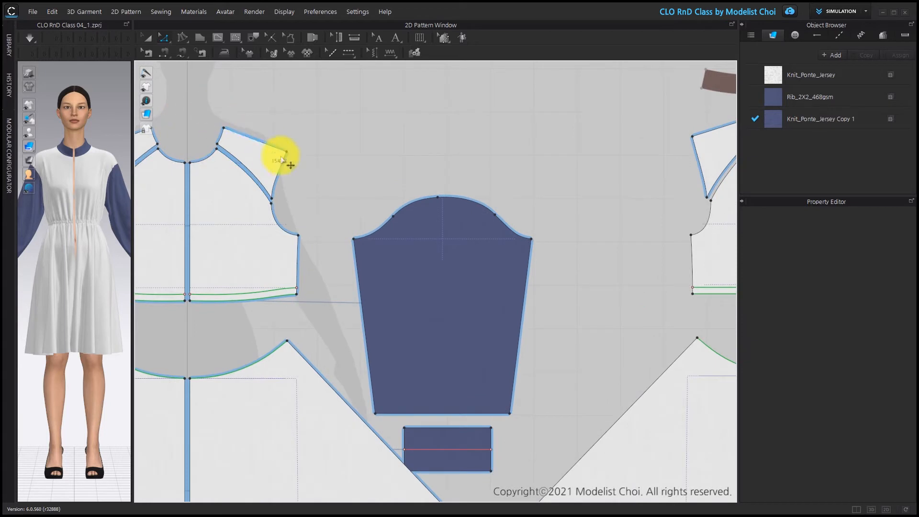
pyautogui.click(282, 169)
pyautogui.scroll(1, 280, 177)
pyautogui.scroll(1, 281, 177)
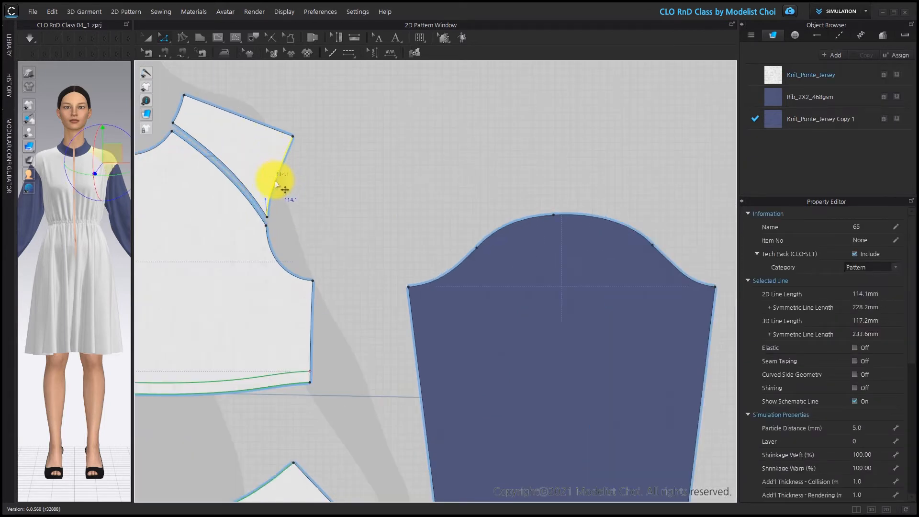
pyautogui.keyDown('shift'); pyautogui.click(519, 226); pyautogui.keyUp('shift')
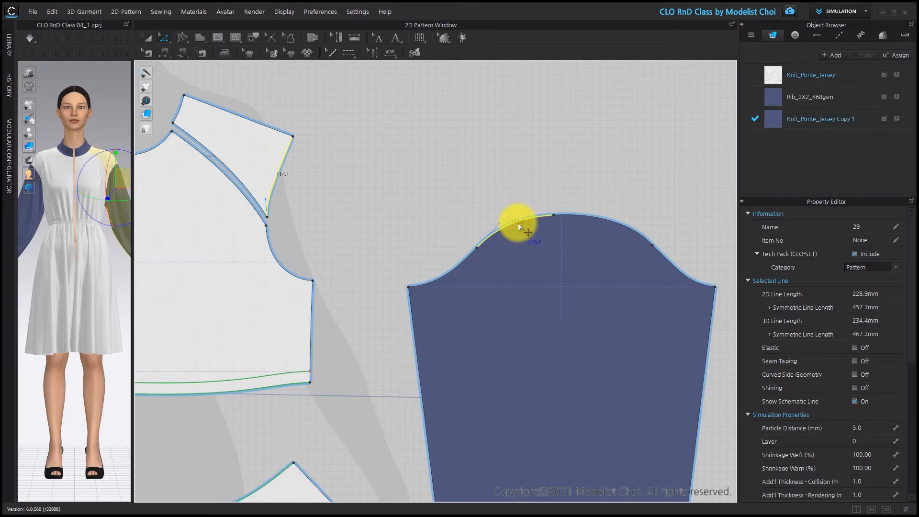
pyautogui.rightClick(520, 227)
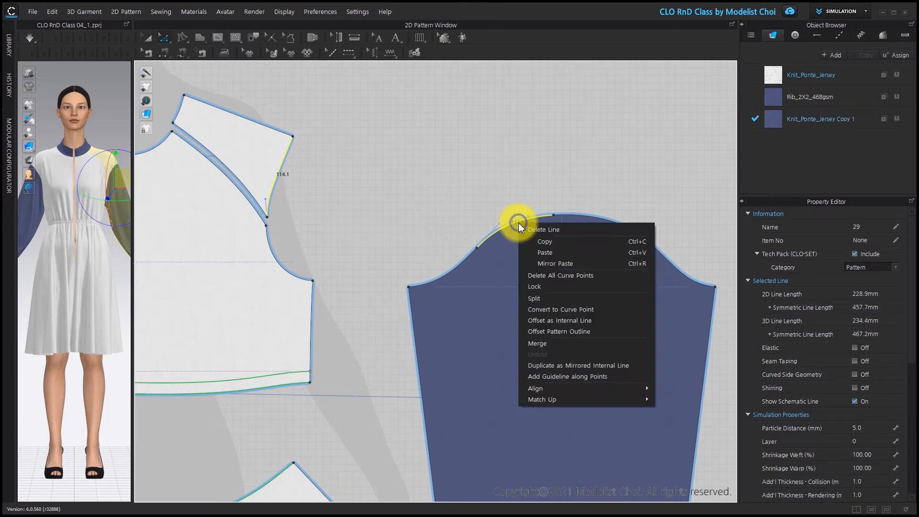
pyautogui.click(535, 343)
pyautogui.click(536, 345)
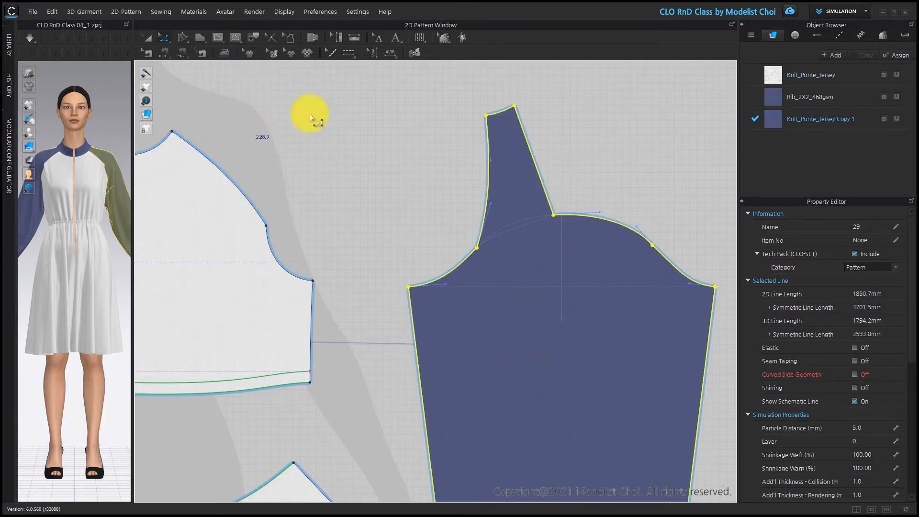
# Merge the separated back shoulder piece with the back part of the sleeve cap along its armhole edge.
pyautogui.scroll(-8, 546, 192)
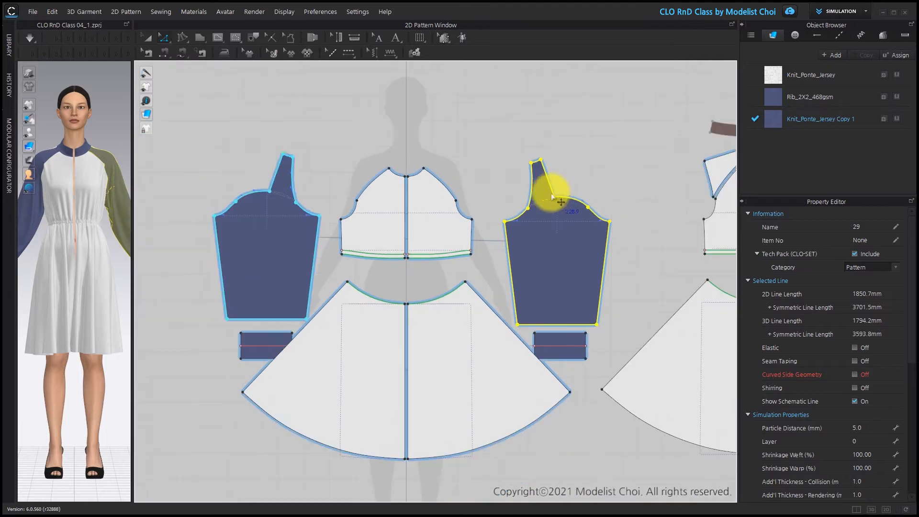
pyautogui.moveTo(582, 181); pyautogui.dragTo(484, 170, button='middle')
pyautogui.scroll(4, 485, 170)
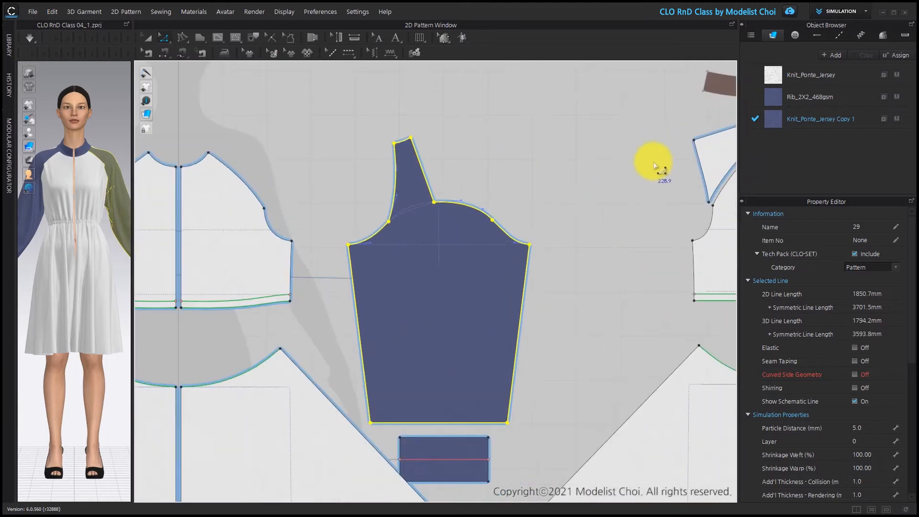
pyautogui.click(702, 168)
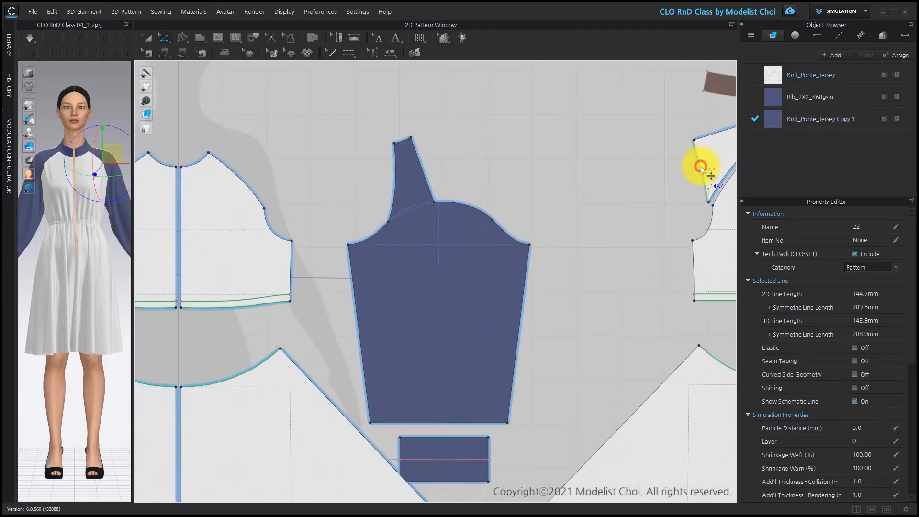
pyautogui.keyDown('shift'); pyautogui.click(474, 212); pyautogui.keyUp('shift')
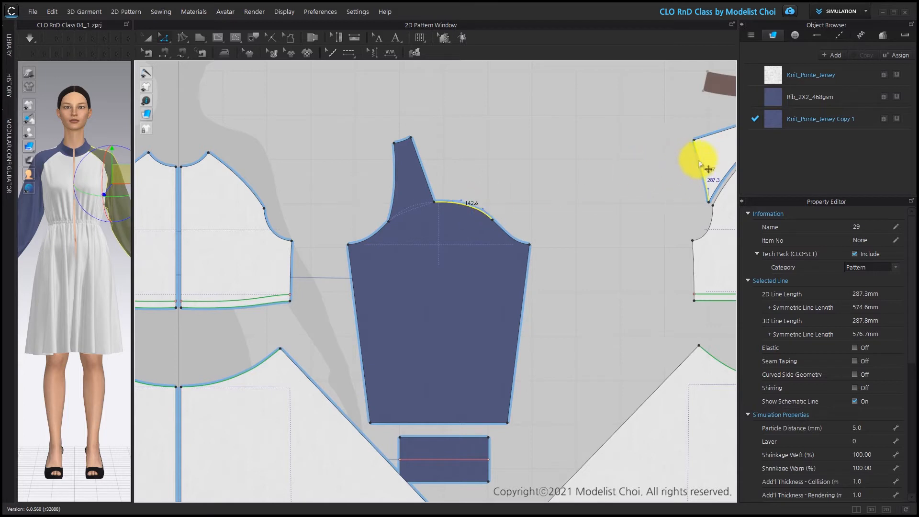
pyautogui.rightClick(467, 209)
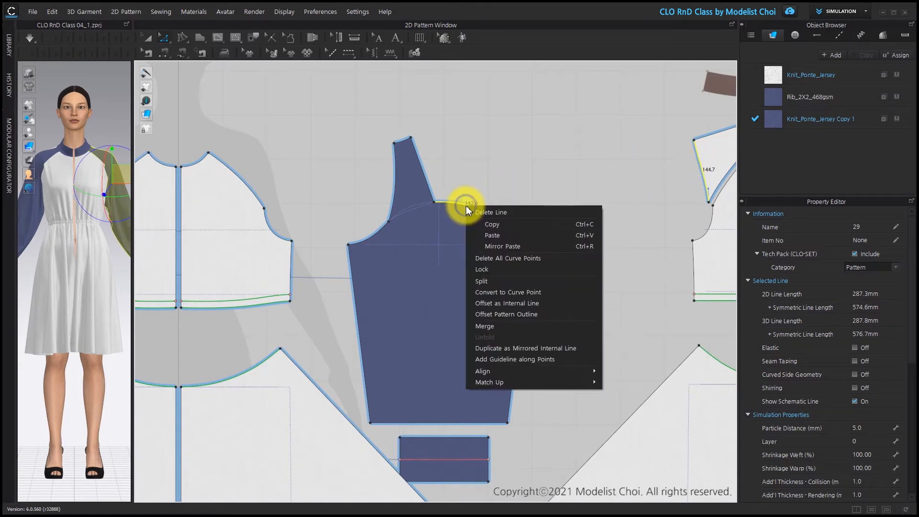
pyautogui.click(492, 328)
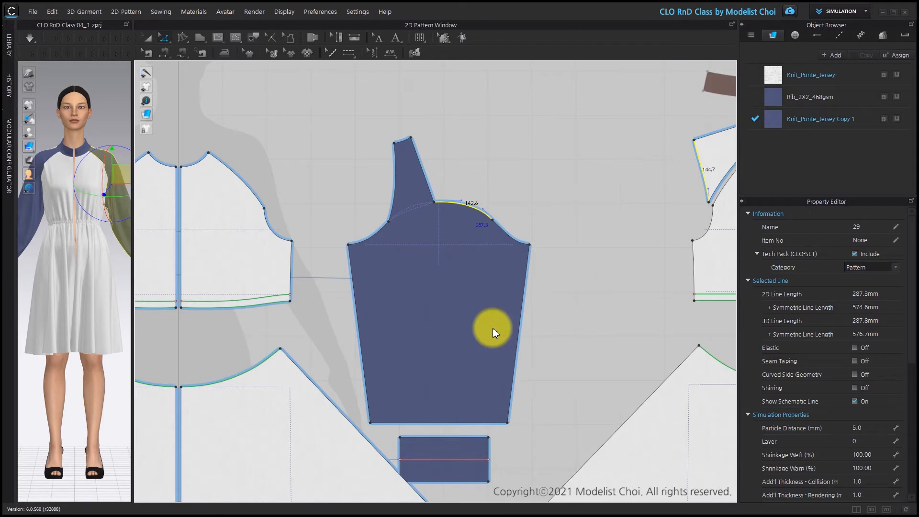
pyautogui.click(528, 157)
# Move the point at the base of the V-shaped shoulder opening straight down by 40 mm.
pyautogui.scroll(3, 434, 201)
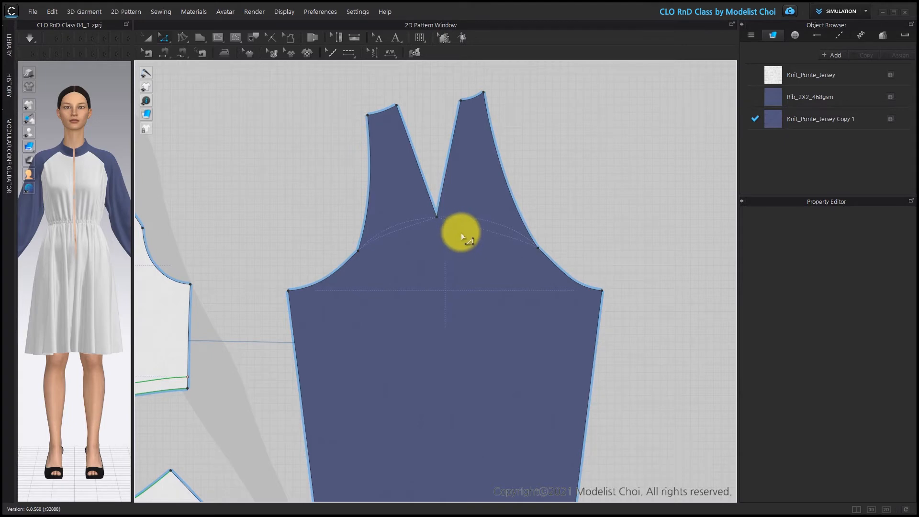
pyautogui.scroll(2, 439, 220)
pyautogui.click(437, 218)
pyautogui.moveTo(438, 251); pyautogui.dragTo(440, 272)
pyautogui.rightClick(440, 273)
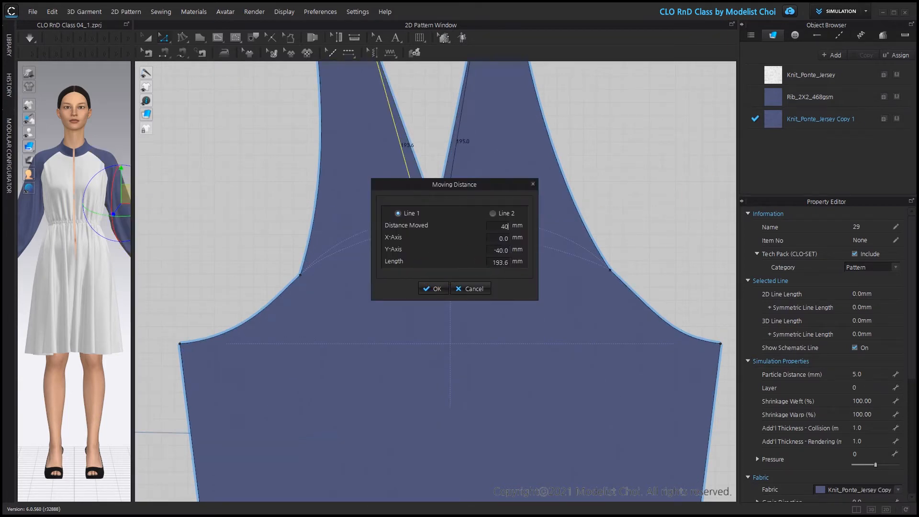
pyautogui.press('Return')
# Turn on the display of line lengths for the 2D patterns.
pyautogui.moveTo(400, 201); pyautogui.dragTo(478, 292, button='right')
pyautogui.moveTo(151, 103)
pyautogui.click(186, 100)
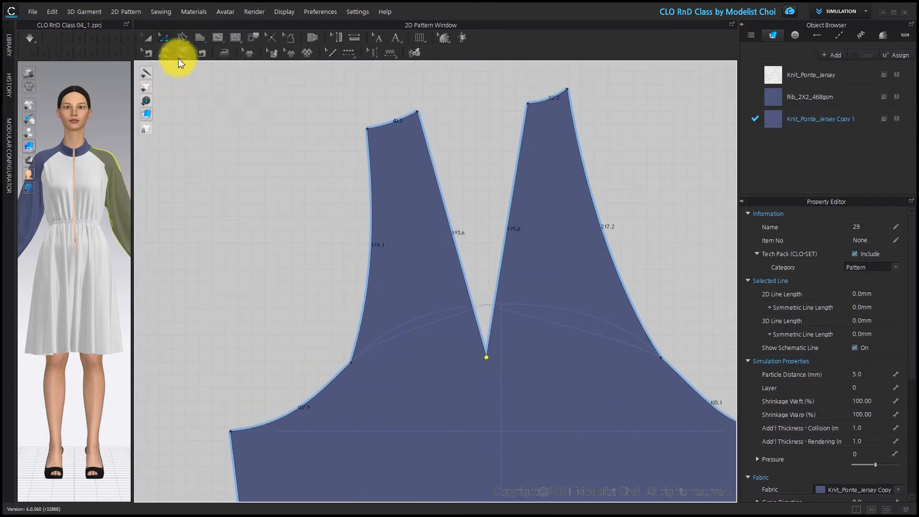
# Bend the front and back edges of the sleeve's V-shaped opening into gentle curves with Edit Curvature.
pyautogui.click(165, 38)
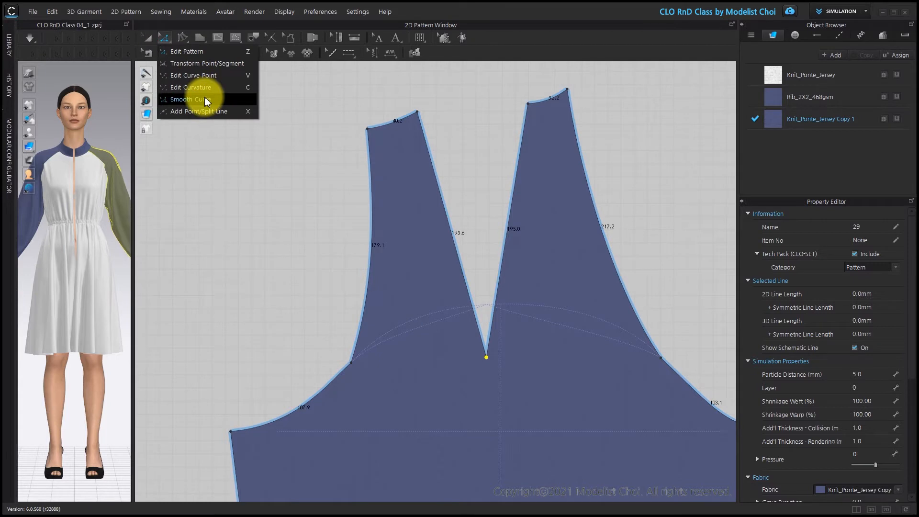
pyautogui.click(208, 88)
pyautogui.moveTo(464, 280); pyautogui.dragTo(494, 286)
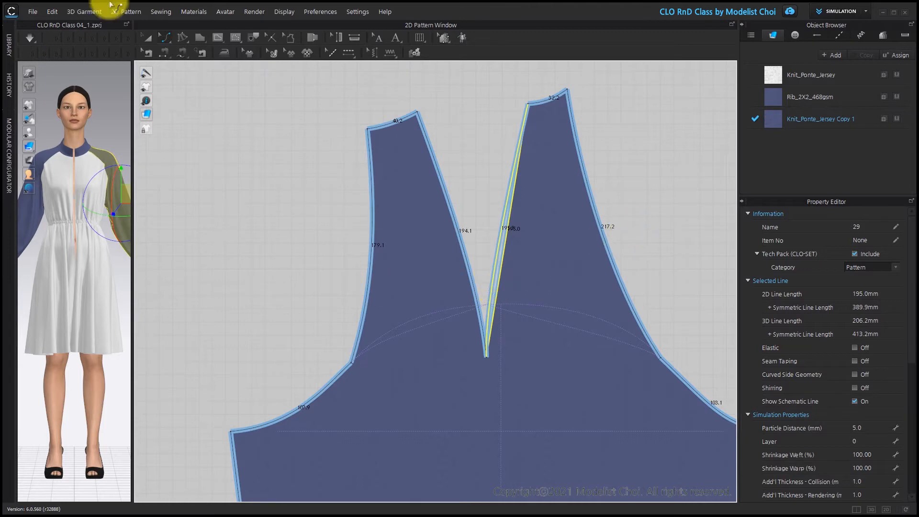
# With Edit Pattern, extend the curve handle at the V point upward on the back shoulder edge.
pyautogui.click(170, 44)
pyautogui.click(291, 106)
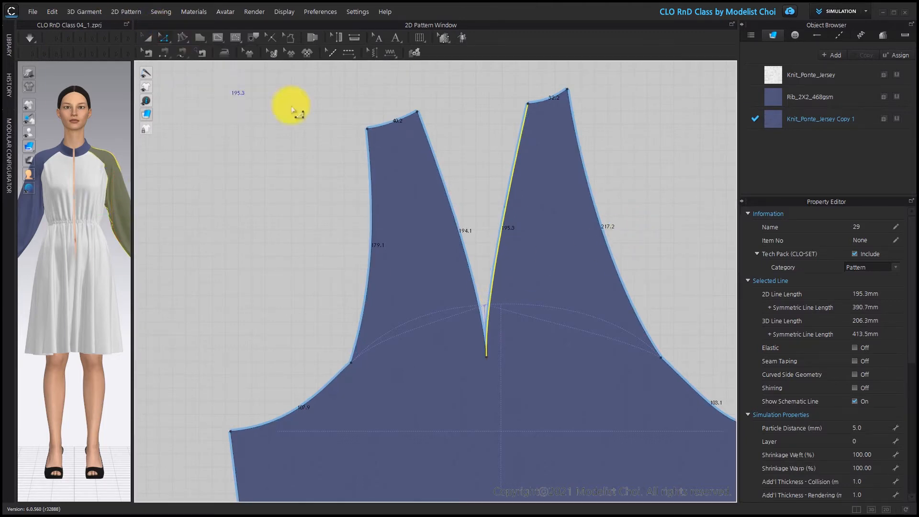
pyautogui.click(487, 261)
pyautogui.click(493, 293)
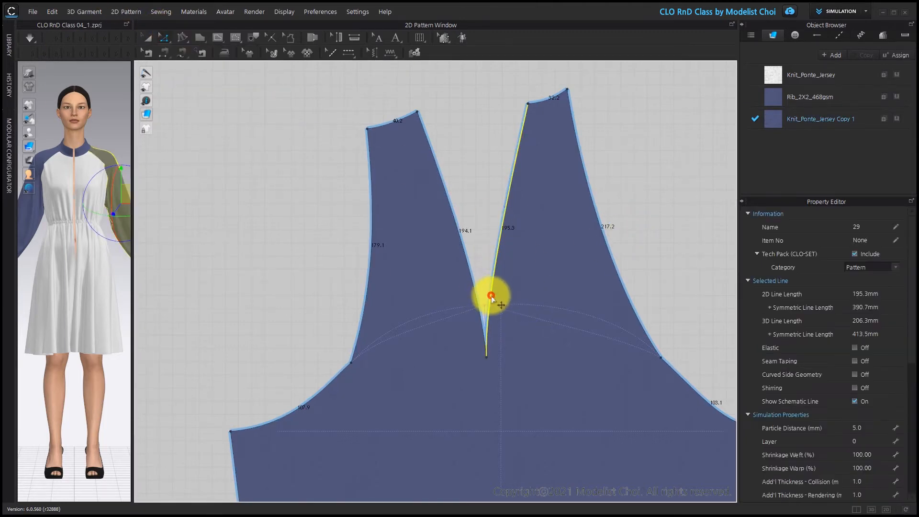
pyautogui.moveTo(484, 305); pyautogui.dragTo(484, 285)
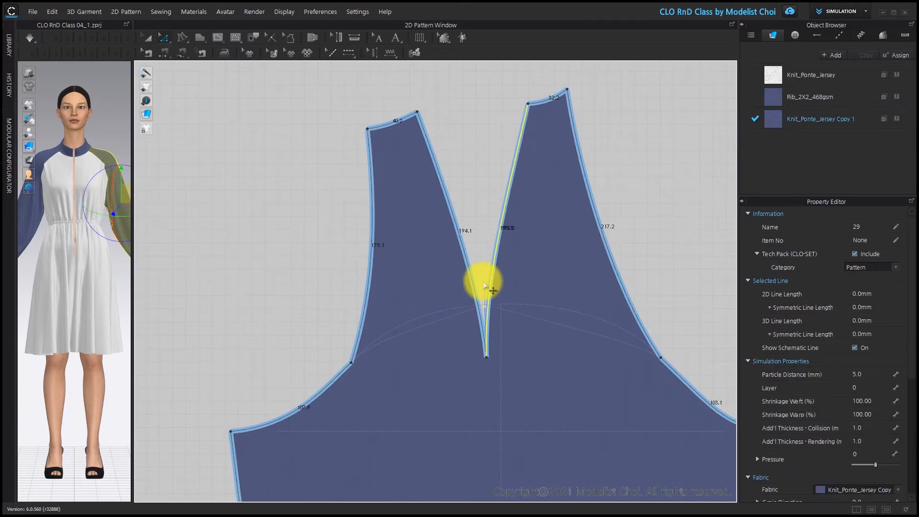
# Examine the reshaped back shoulder edge from the neckline corner down to the V point.
pyautogui.click(523, 128)
pyautogui.scroll(3, 519, 151)
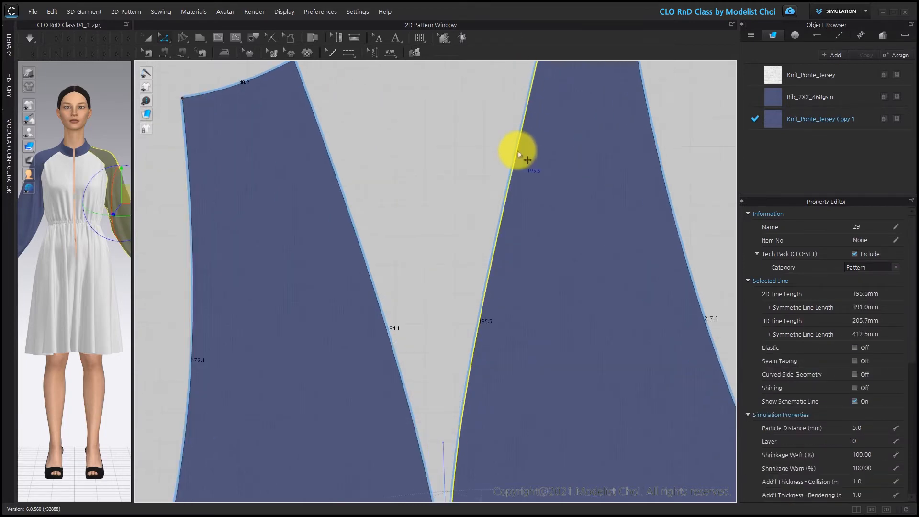
pyautogui.scroll(-3, 516, 208)
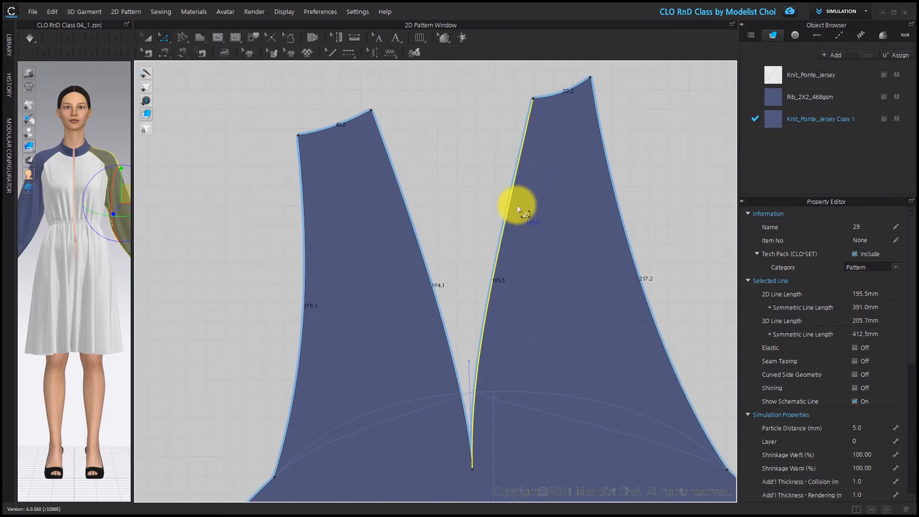
pyautogui.scroll(5, 521, 213)
pyautogui.scroll(-1, 508, 273)
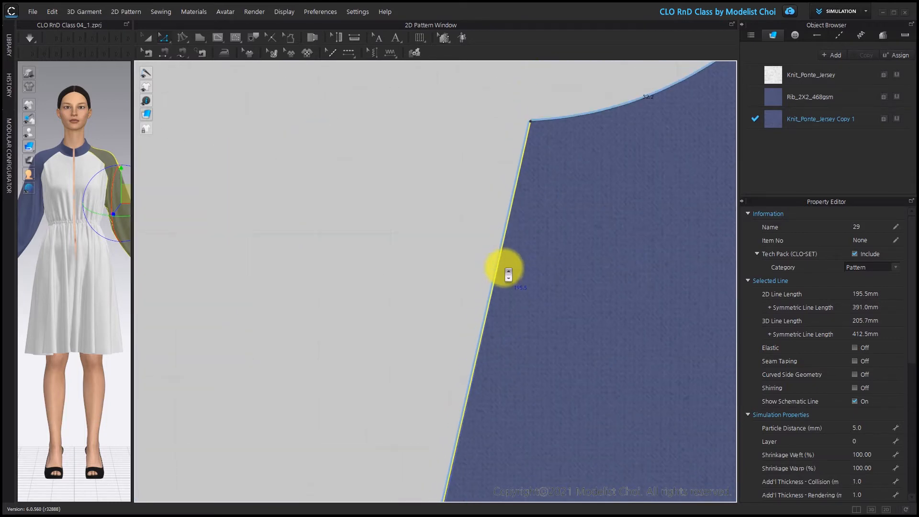
pyautogui.scroll(-5, 503, 269)
pyautogui.moveTo(494, 349); pyautogui.dragTo(498, 205, button='middle')
pyautogui.scroll(1, 497, 205)
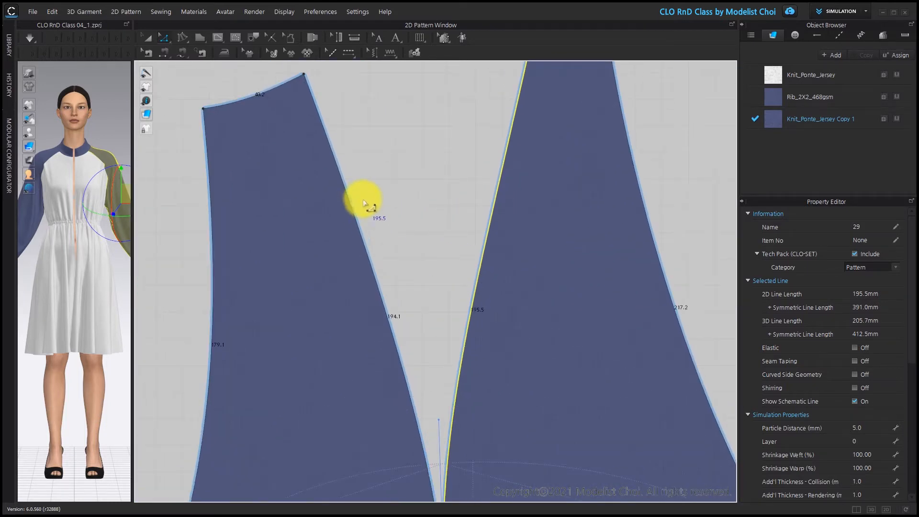
# Delete the curve point on the front shoulder edge and extend its curve handle at the V point upward.
pyautogui.click(371, 261)
pyautogui.press('Delete')
pyautogui.click(386, 323)
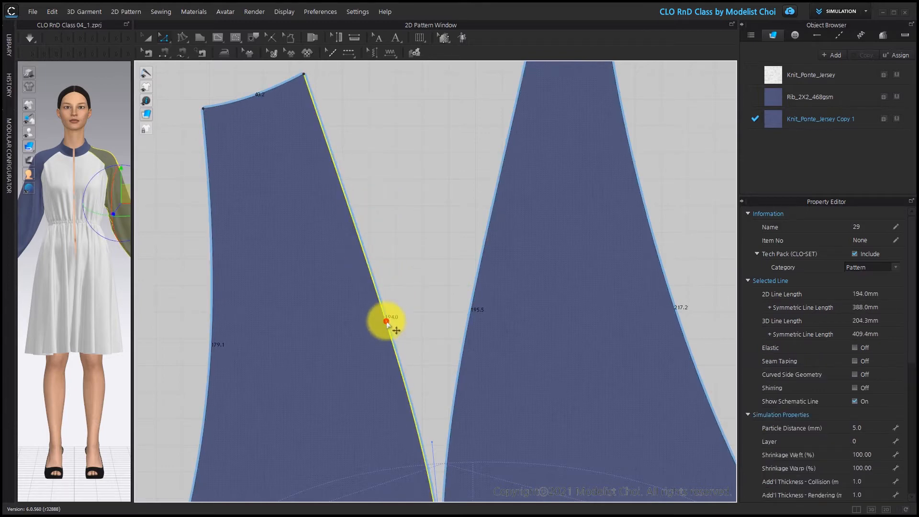
pyautogui.moveTo(432, 441); pyautogui.dragTo(435, 395)
# Inspect the curve of the sleeve's back shoulder edge along its whole length, between the V point and the neckline corner.
pyautogui.click(492, 217)
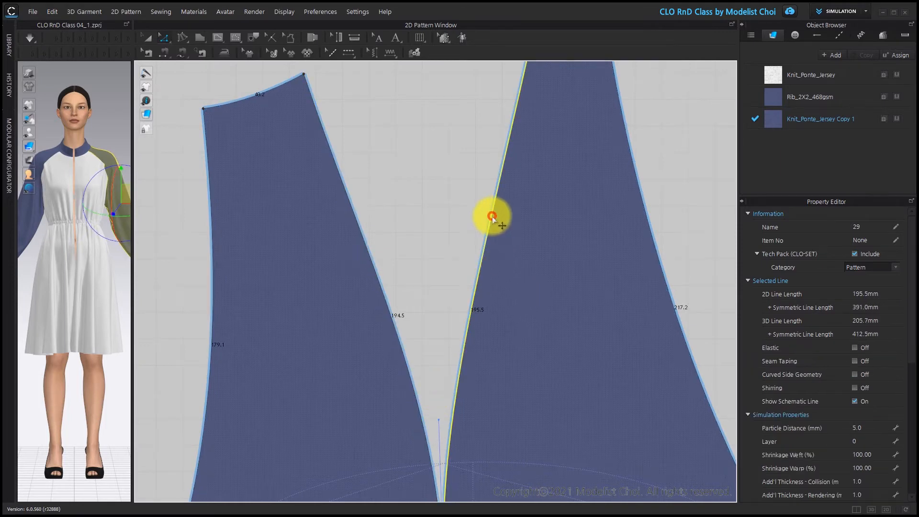
pyautogui.scroll(5, 509, 160)
pyautogui.scroll(-1, 501, 160)
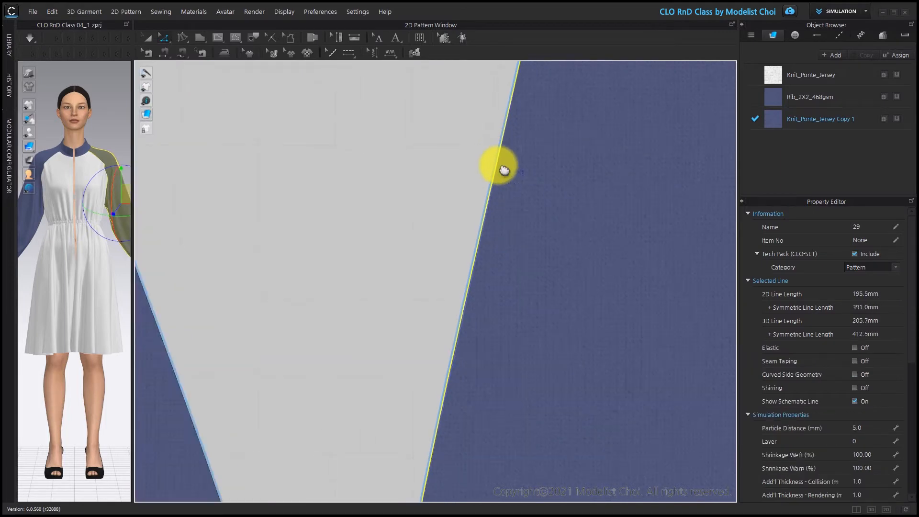
pyautogui.moveTo(500, 170); pyautogui.dragTo(468, 303, button='middle')
pyautogui.scroll(2, 467, 304)
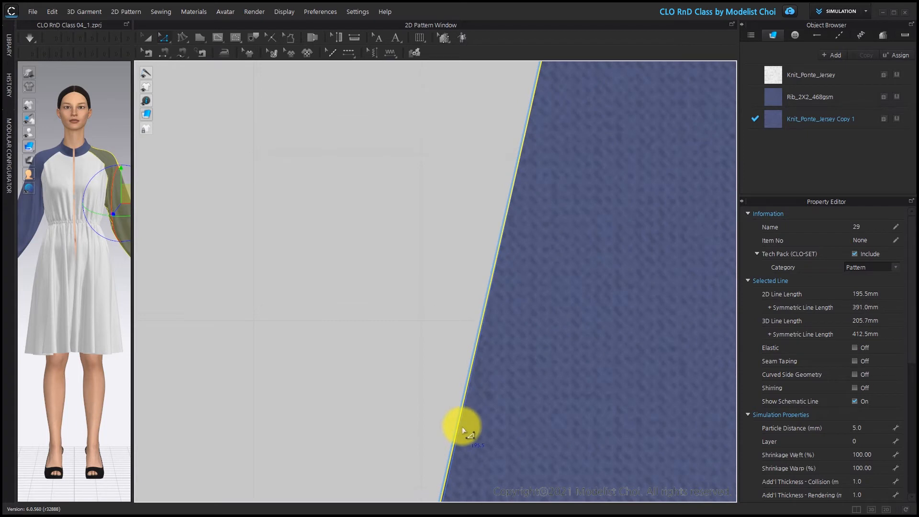
pyautogui.scroll(-2, 455, 411)
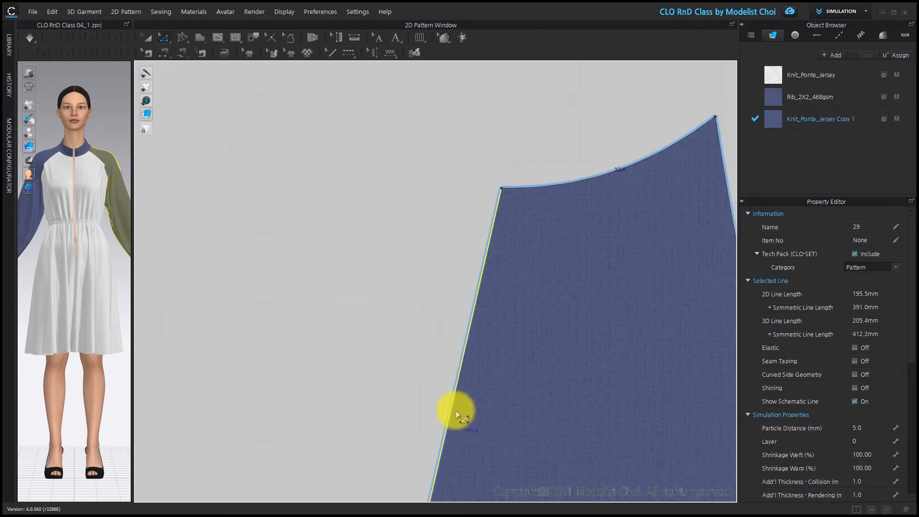
pyautogui.scroll(-2, 493, 401)
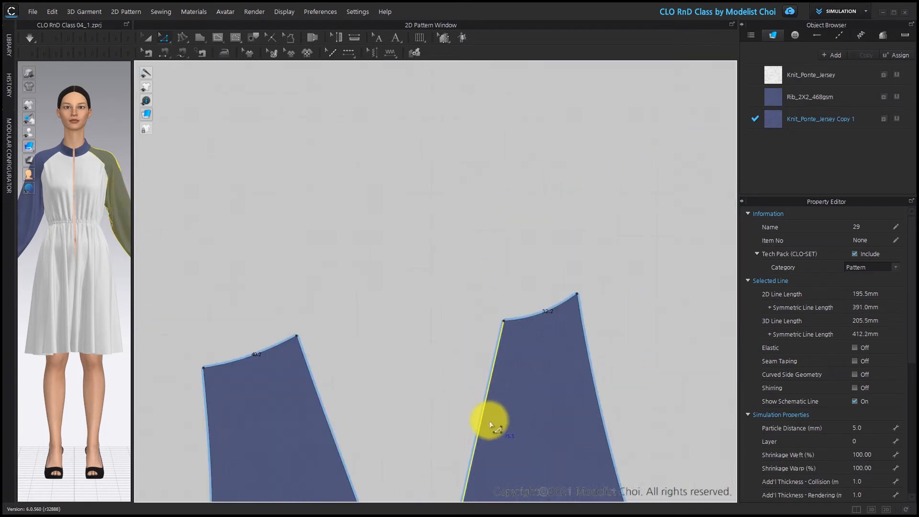
pyautogui.scroll(3, 536, 260)
pyautogui.moveTo(522, 385); pyautogui.dragTo(518, 271, button='right')
pyautogui.moveTo(447, 131); pyautogui.dragTo(606, 359)
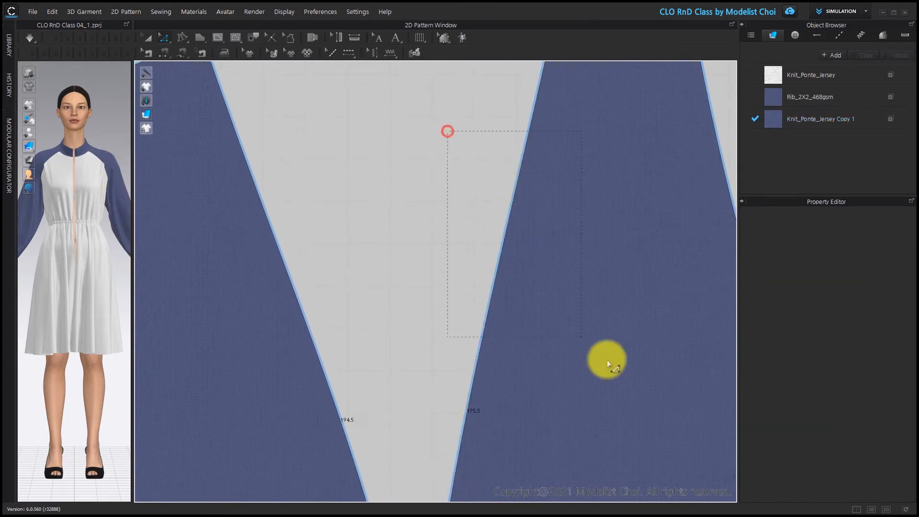
pyautogui.click(490, 300)
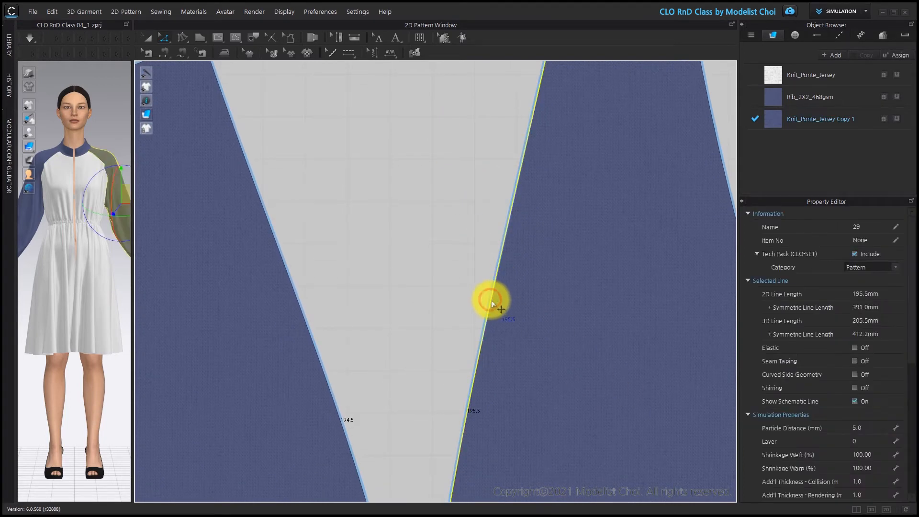
pyautogui.scroll(-3, 493, 300)
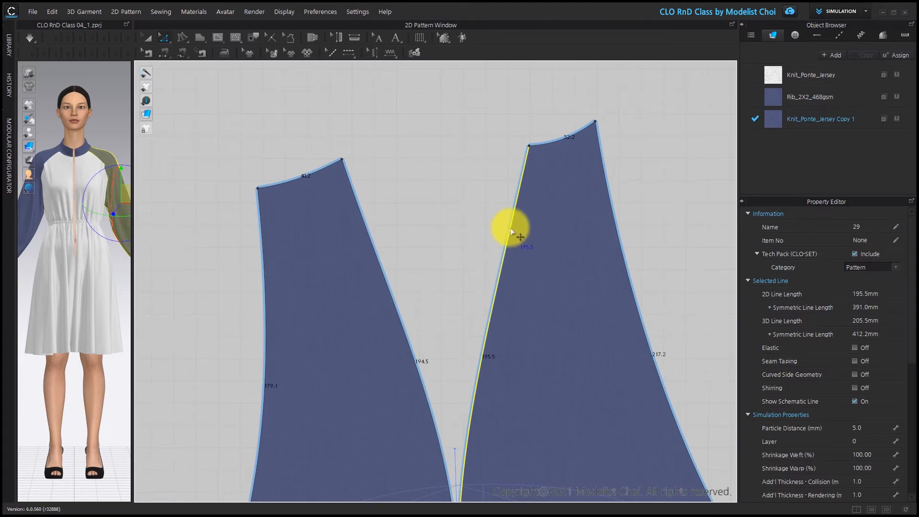
# Try to shift the sleeve's back shoulder edge slightly toward the V-shaped opening.
pyautogui.moveTo(510, 228); pyautogui.dragTo(505, 229)
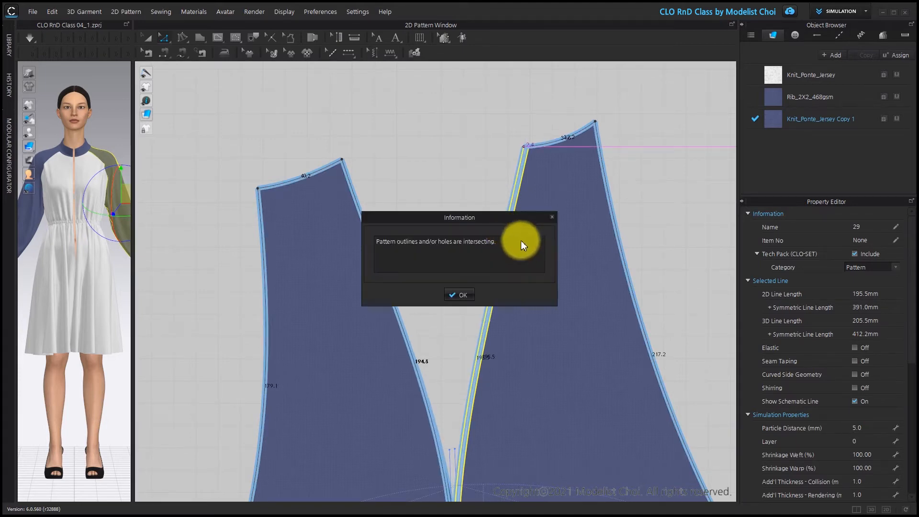
pyautogui.click(457, 296)
pyautogui.click(503, 221)
# Try to sew the sleeve's front shoulder edge to its back shoulder edge with Segment Sewing.
pyautogui.scroll(3, 549, 301)
pyautogui.scroll(-5, 546, 295)
pyautogui.moveTo(550, 325); pyautogui.dragTo(557, 176, button='middle')
pyautogui.scroll(-2, 557, 176)
pyautogui.moveTo(549, 218); pyautogui.dragTo(523, 251, button='middle')
pyautogui.click(165, 52)
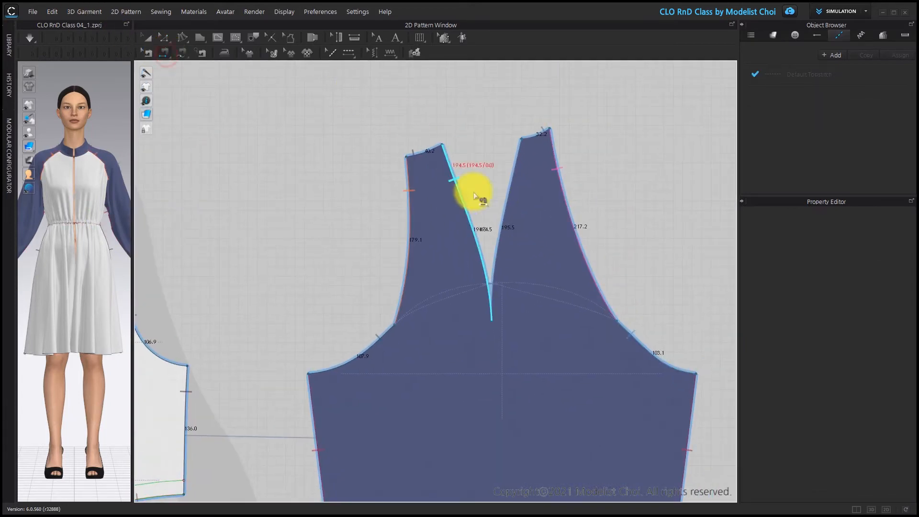
pyautogui.click(451, 181)
pyautogui.click(519, 177)
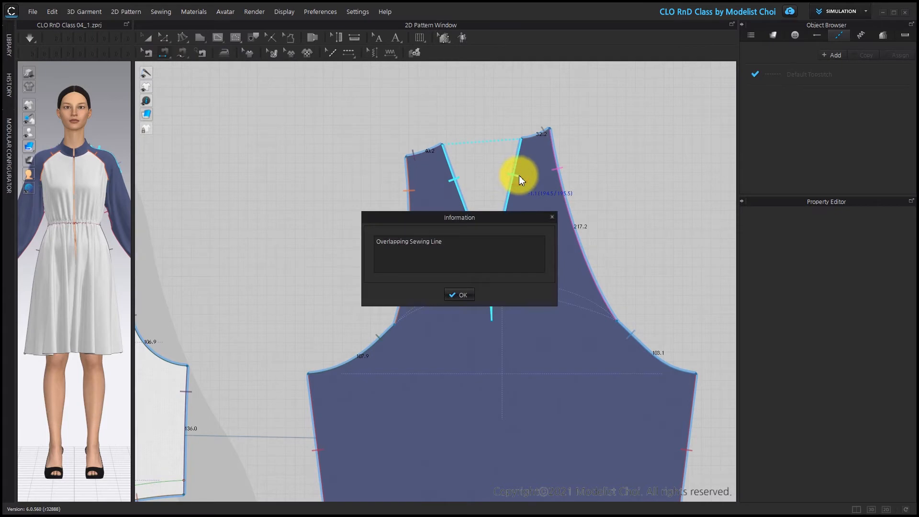
pyautogui.click(461, 293)
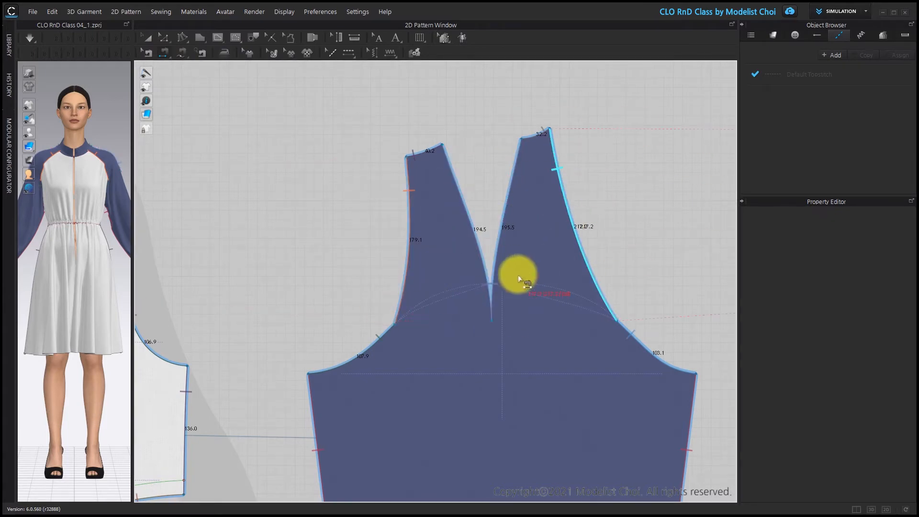
pyautogui.click(541, 264)
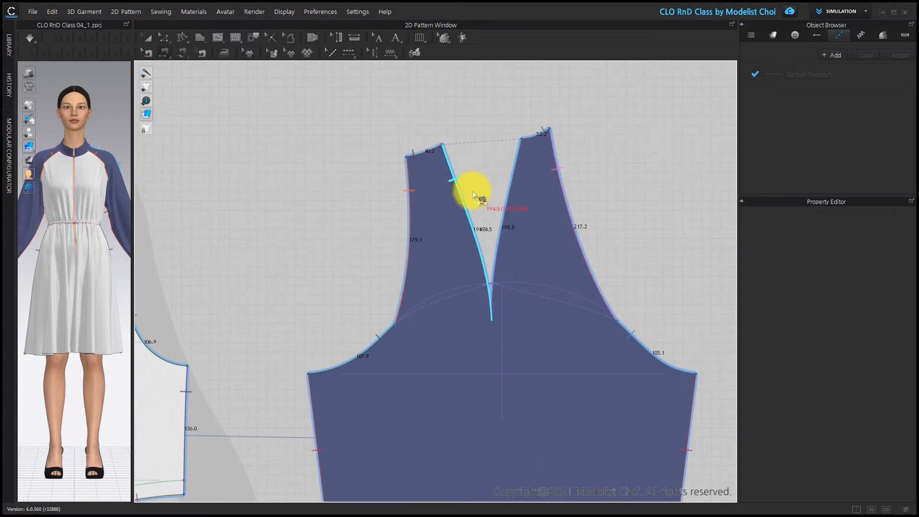
# Check the existing seam between the sleeve's two shoulder edges by selecting it with Edit Sewing.
pyautogui.click(148, 53)
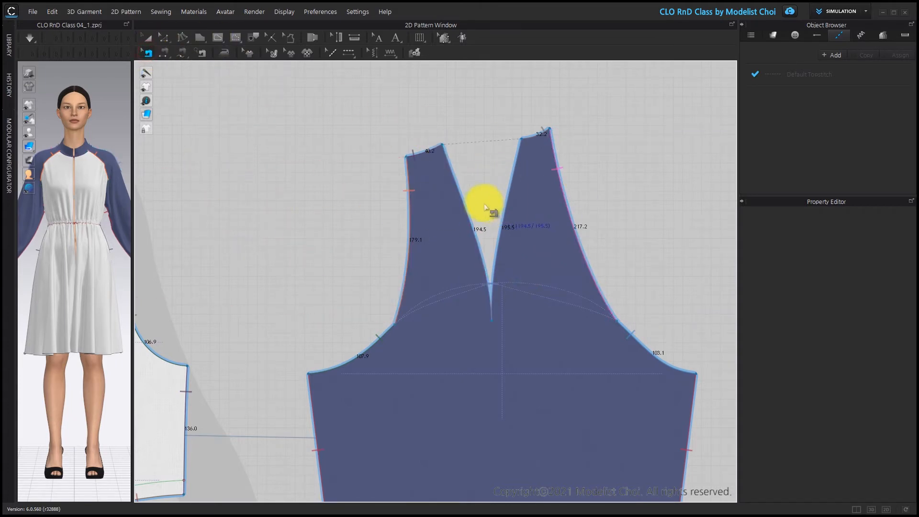
pyautogui.click(461, 190)
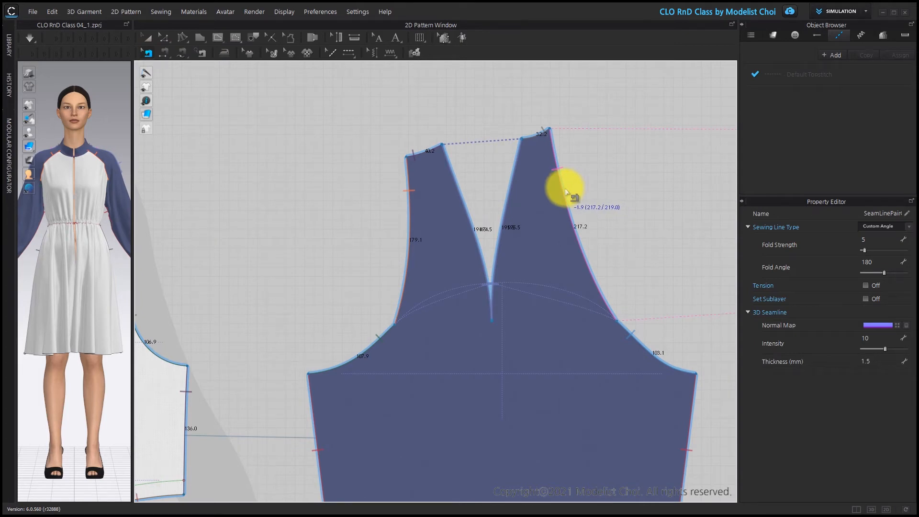
pyautogui.scroll(-5, 566, 191)
pyautogui.scroll(1, 445, 246)
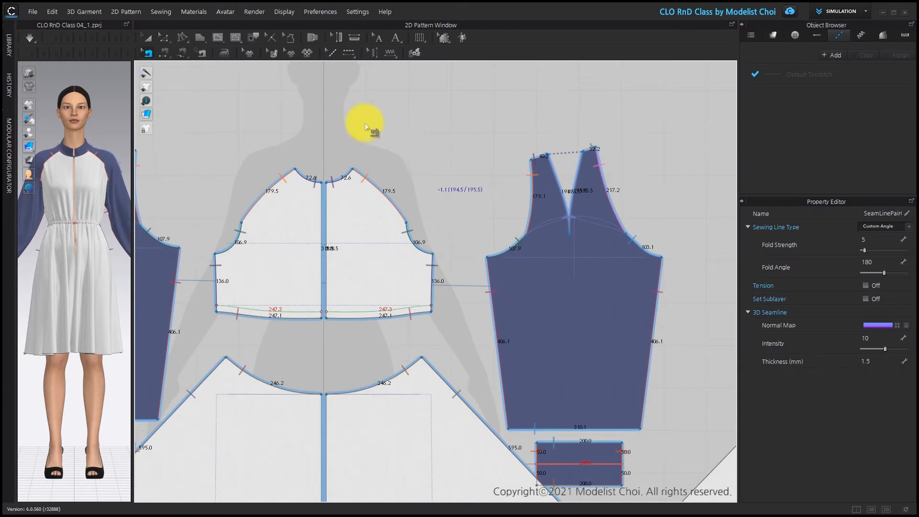
# With Edit Pattern, move the point joining the front bodice's raglan line and armhole horizontally 10 mm toward the center front.
pyautogui.click(169, 39)
pyautogui.scroll(3, 425, 239)
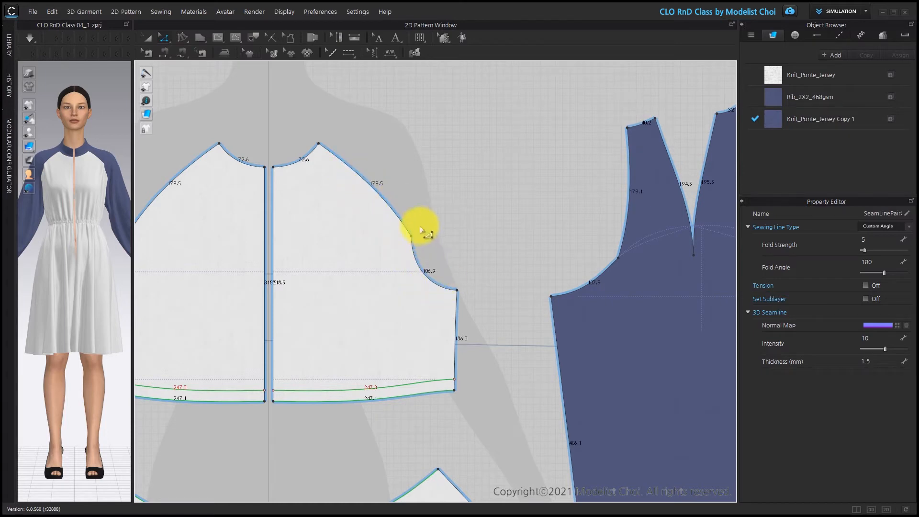
pyautogui.moveTo(411, 238); pyautogui.dragTo(404, 237)
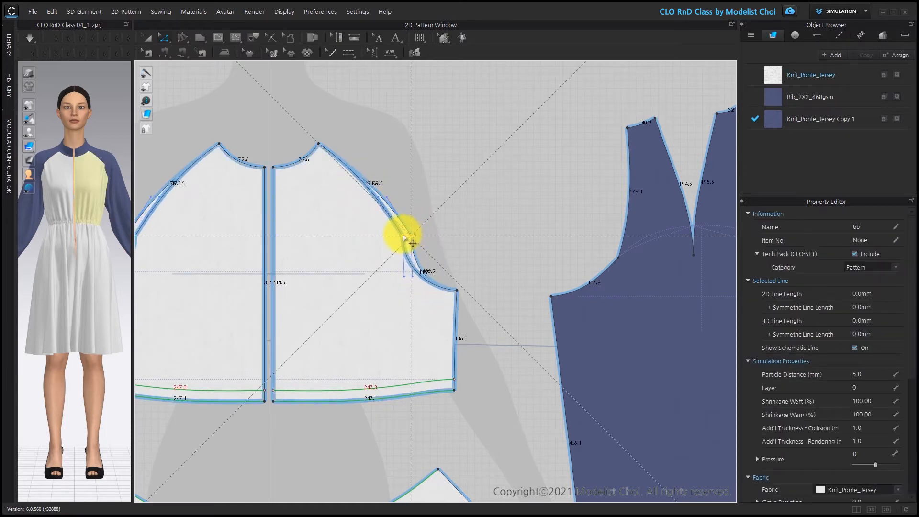
pyautogui.rightClick(404, 237)
pyautogui.write('10')
pyautogui.press('Return')
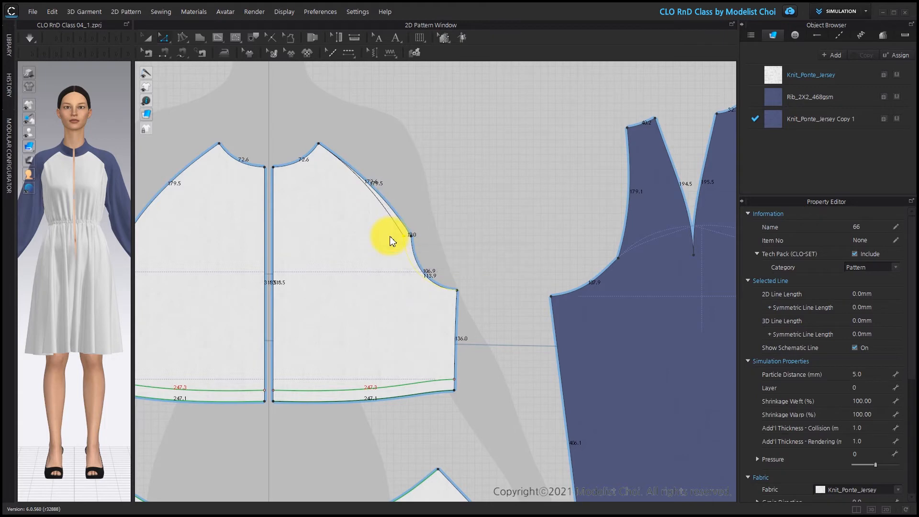
# Adjust the curve handles of the front bodice's lower armhole to form a smooth curve about 108 mm long.
pyautogui.moveTo(405, 278); pyautogui.dragTo(416, 278)
pyautogui.scroll(3, 440, 294)
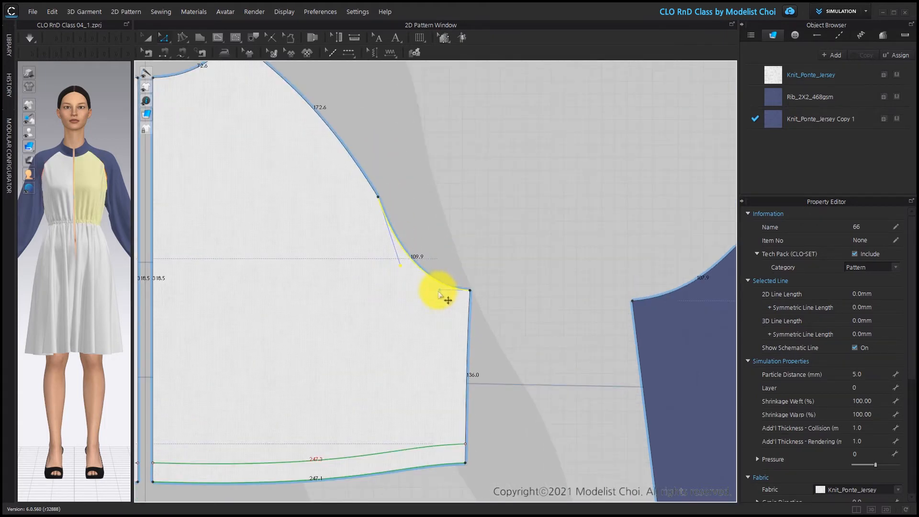
pyautogui.moveTo(438, 288); pyautogui.dragTo(411, 273)
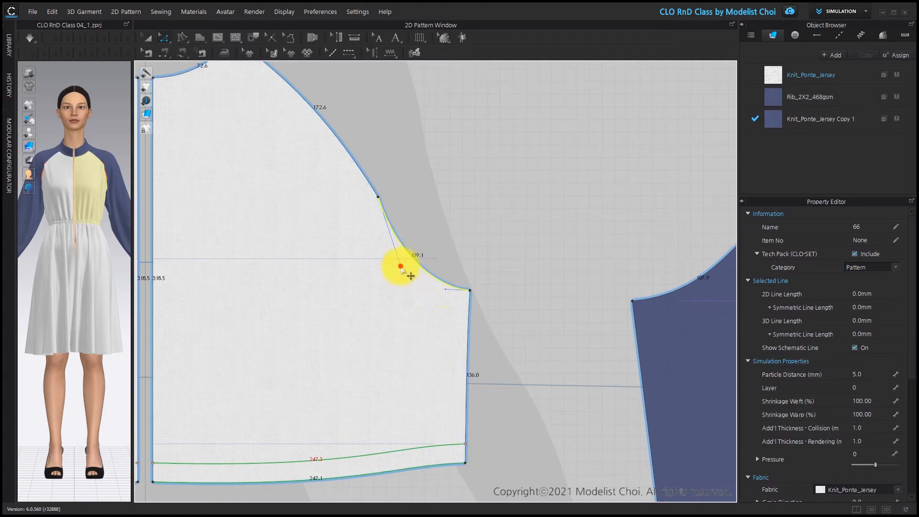
pyautogui.scroll(-3, 465, 269)
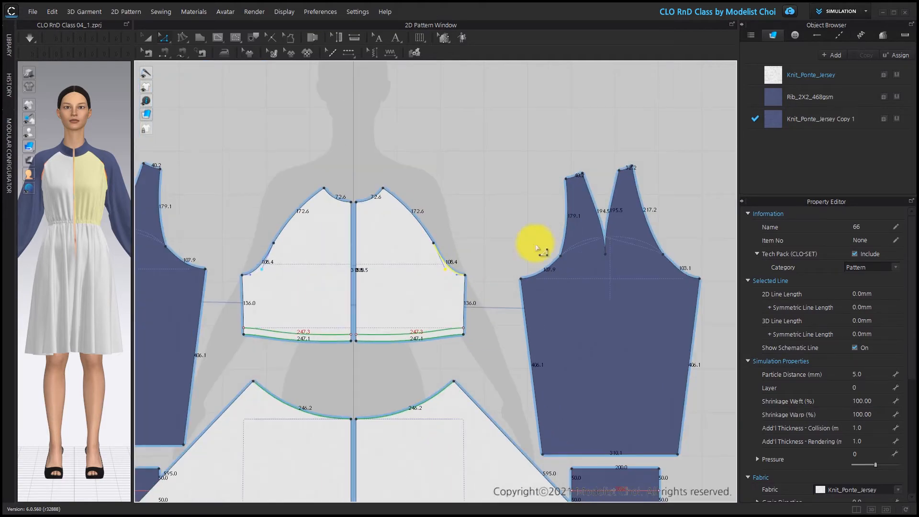
# Deepen the sleeve's front underarm curve with its curve handles to a length of about 110 mm.
pyautogui.scroll(4, 574, 242)
pyautogui.click(525, 291)
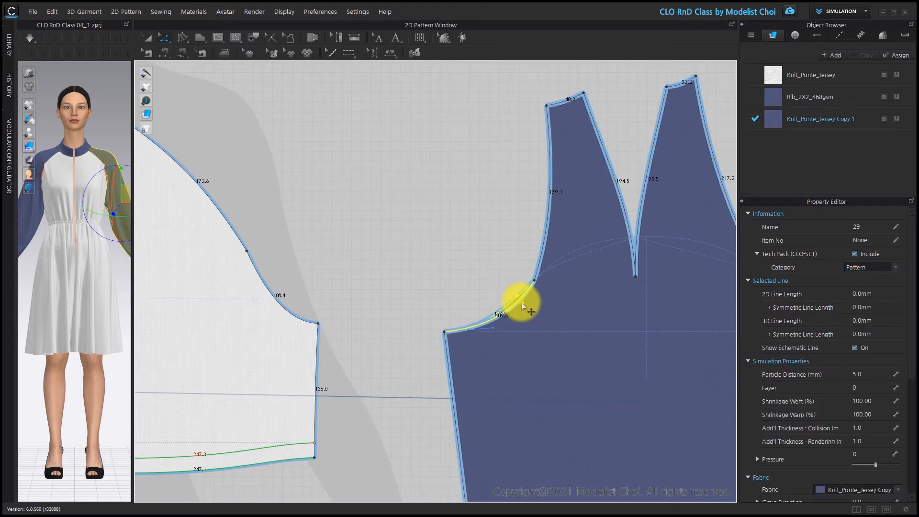
pyautogui.moveTo(497, 333); pyautogui.dragTo(504, 320)
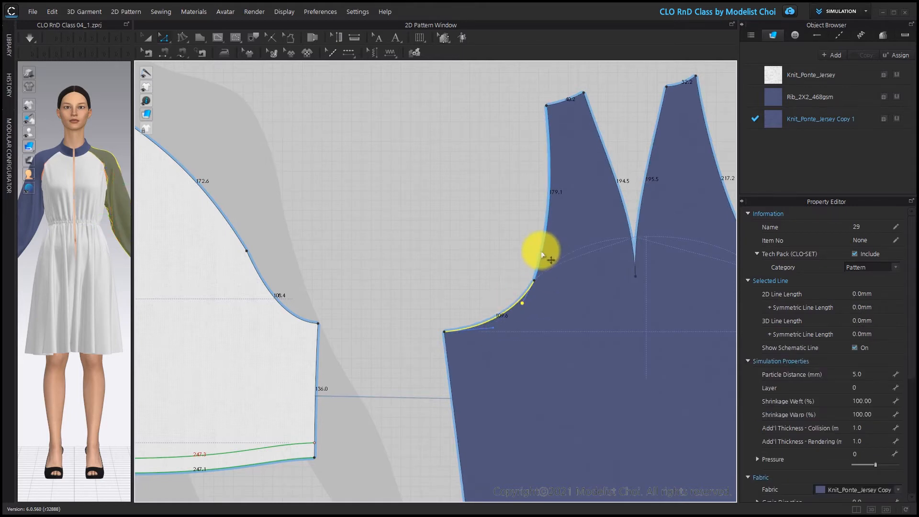
# Move the point joining the back bodice's raglan line and armhole horizontally 10 mm toward the center back.
pyautogui.scroll(-3, 541, 254)
pyautogui.scroll(3, 653, 242)
pyautogui.scroll(-1, 652, 243)
pyautogui.moveTo(634, 258); pyautogui.dragTo(329, 243, button='middle')
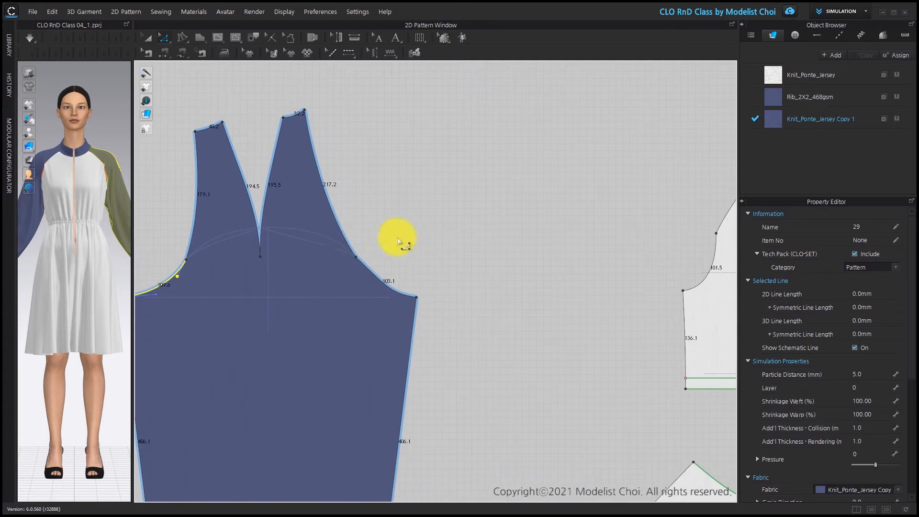
pyautogui.scroll(-2, 397, 238)
pyautogui.moveTo(651, 225); pyautogui.dragTo(588, 230, button='middle')
pyautogui.scroll(3, 589, 230)
pyautogui.moveTo(532, 247); pyautogui.dragTo(539, 247)
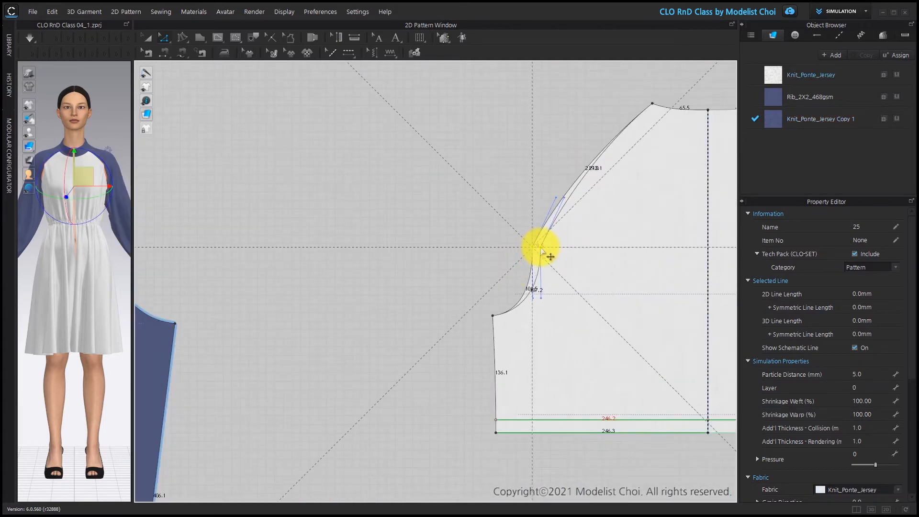
pyautogui.moveTo(541, 248); pyautogui.dragTo(541, 248)
pyautogui.rightClick(541, 247)
pyautogui.write('10')
pyautogui.press('Return')
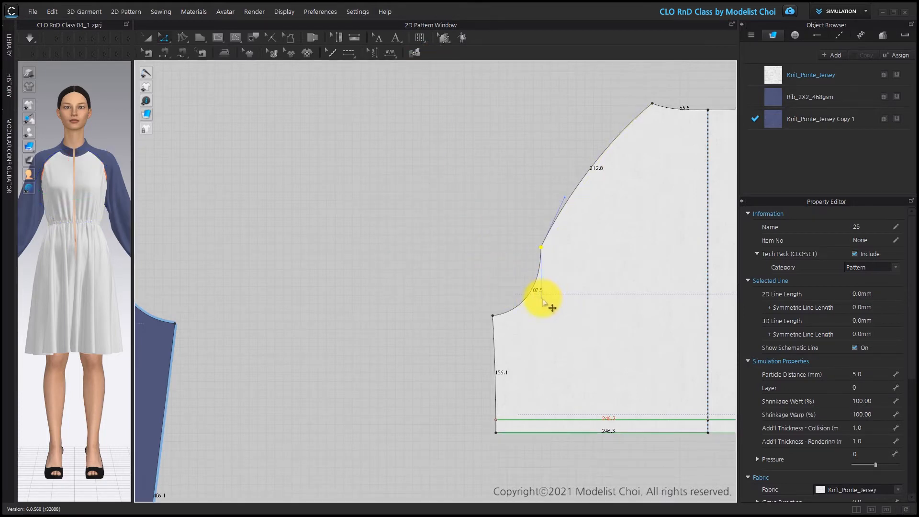
# Adjust the back bodice's curve handles to smooth the lower armhole to about 102 mm and the raglan line to about 213 mm.
pyautogui.moveTo(528, 300); pyautogui.dragTo(511, 313)
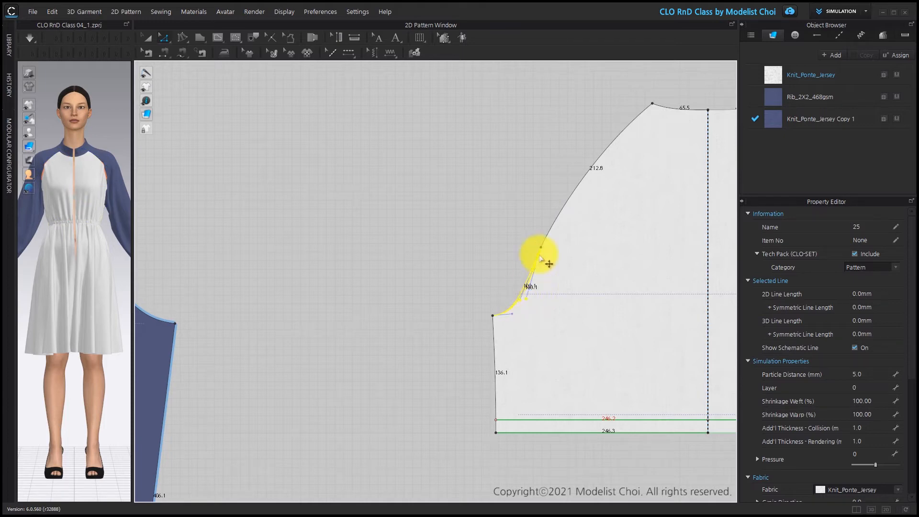
pyautogui.click(558, 217)
pyautogui.moveTo(566, 198); pyautogui.dragTo(566, 186)
pyautogui.scroll(-3, 650, 205)
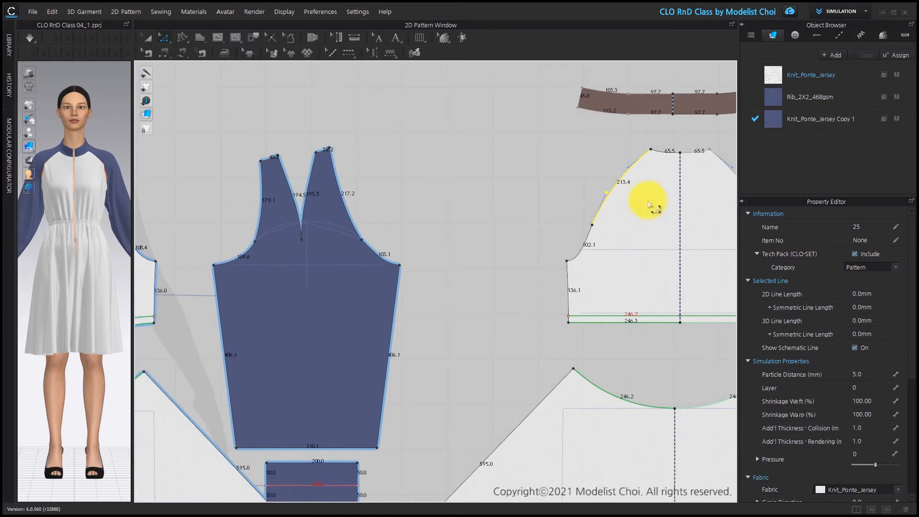
# Adjust the curve handle on the front bodice's raglan line to give a fuller curve about 173 mm long.
pyautogui.moveTo(177, 244); pyautogui.dragTo(451, 215, button='right')
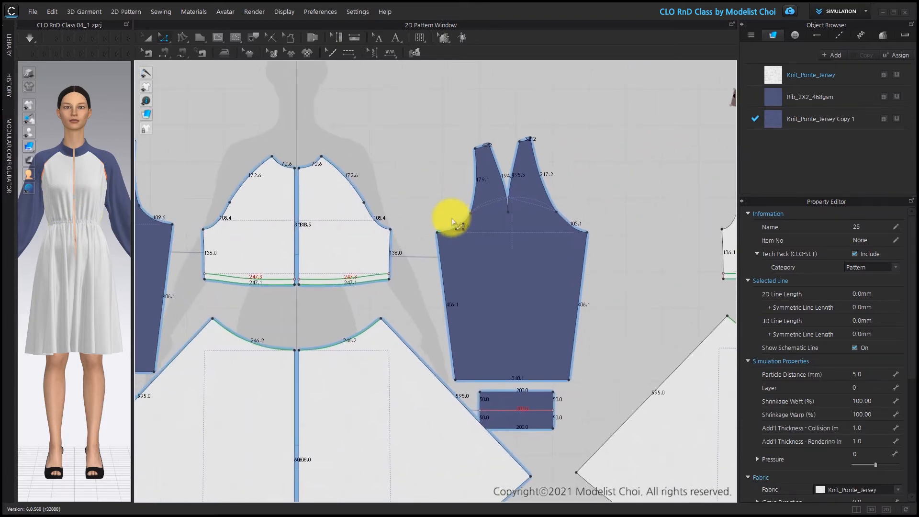
pyautogui.scroll(3, 416, 205)
pyautogui.click(328, 189)
pyautogui.moveTo(327, 177); pyautogui.dragTo(316, 165)
pyautogui.click(376, 157)
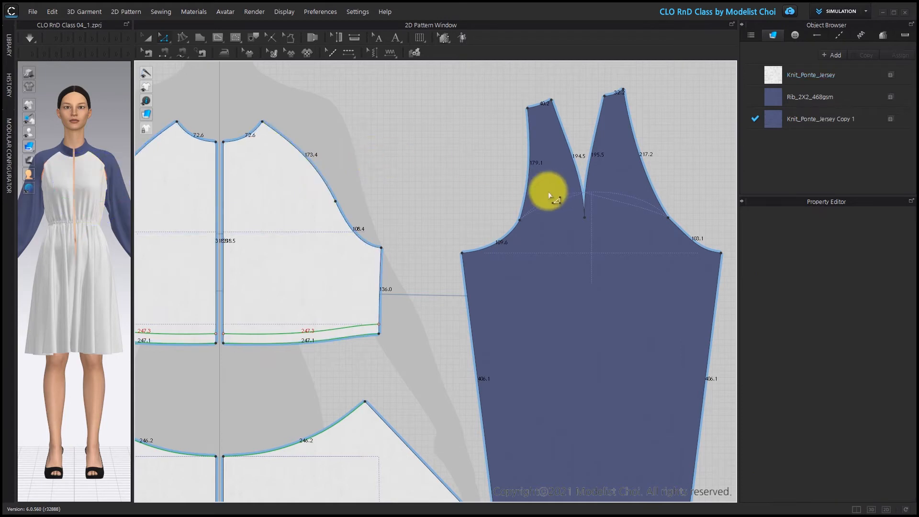
# Reshape the sleeve's back underarm curve by pulling a point on its middle slightly inward, to a length of about 104 mm.
pyautogui.scroll(-2, 531, 219)
pyautogui.moveTo(512, 220); pyautogui.dragTo(430, 236, button='middle')
pyautogui.scroll(-3, 429, 234)
pyautogui.scroll(4, 523, 221)
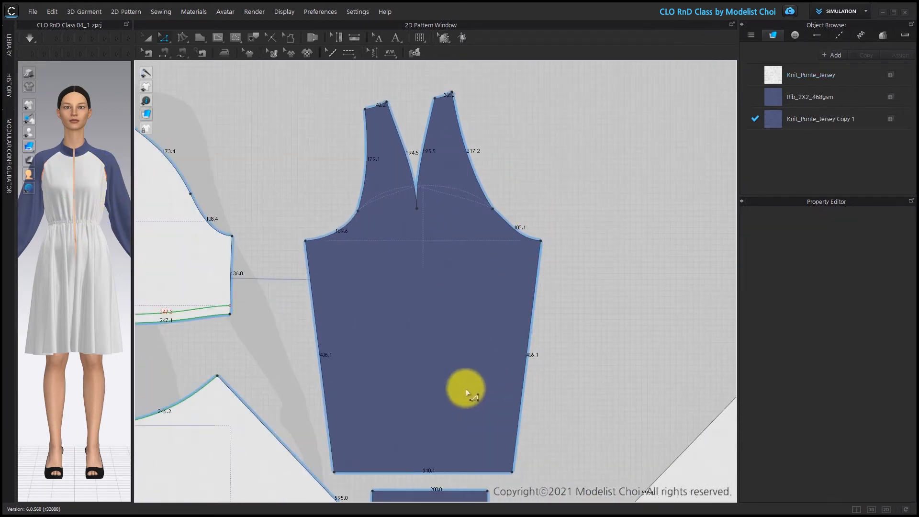
pyautogui.click(507, 221)
pyautogui.scroll(3, 512, 223)
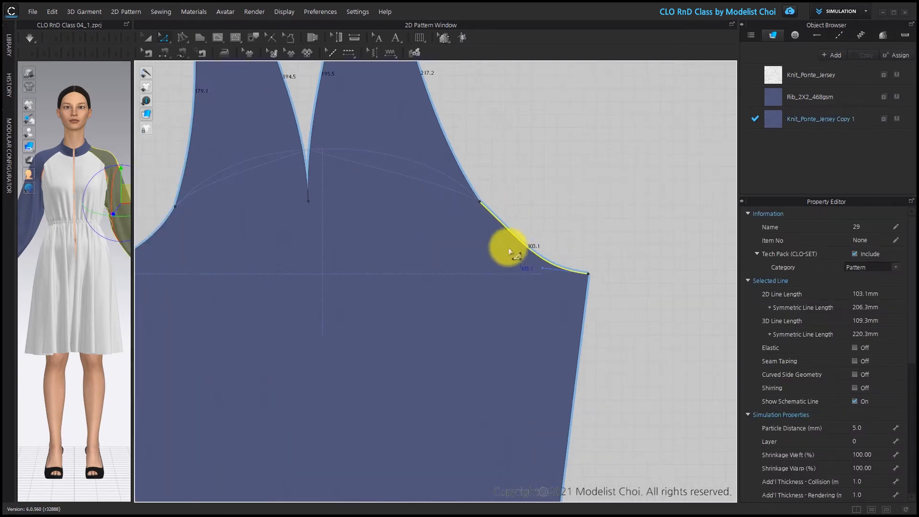
pyautogui.scroll(2, 512, 249)
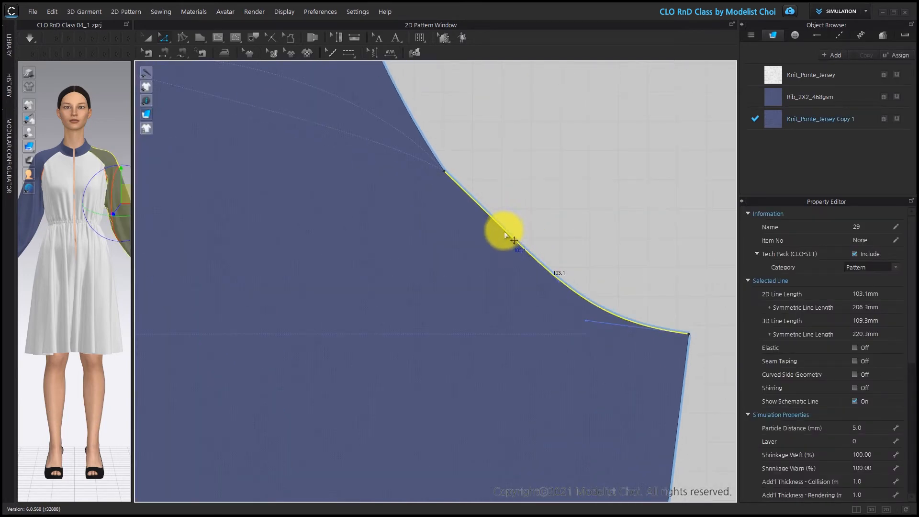
pyautogui.scroll(2, 504, 231)
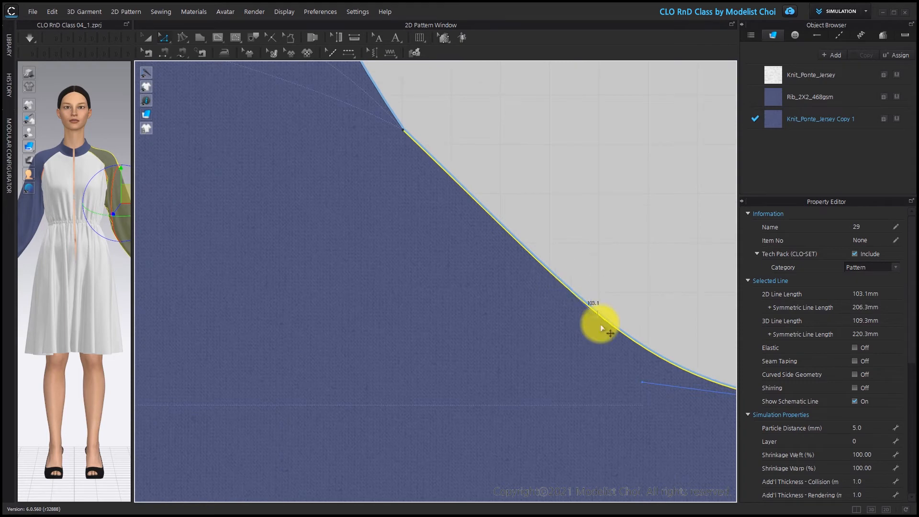
pyautogui.moveTo(597, 320); pyautogui.dragTo(576, 308)
pyautogui.scroll(-5, 578, 308)
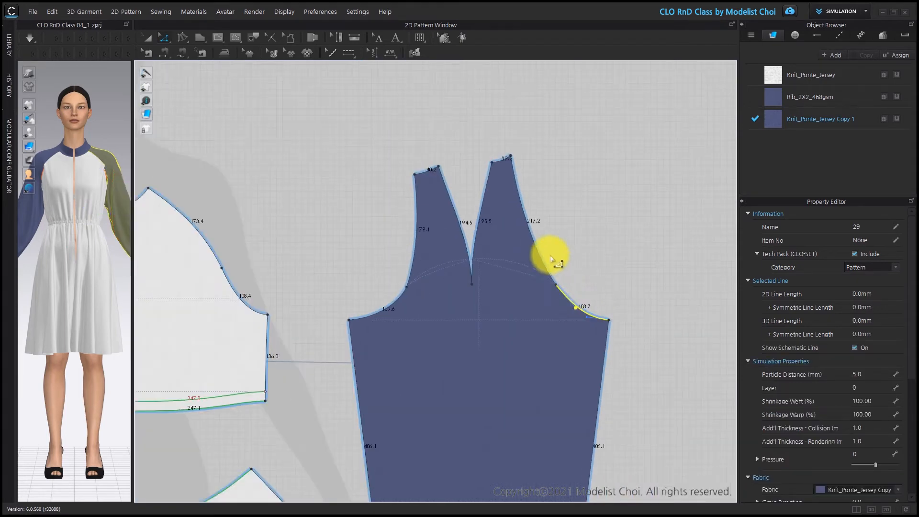
# Adjust the middle of the sleeve's front raglan line to smooth its curve to about 179 mm.
pyautogui.click(517, 220)
pyautogui.scroll(-2, 317, 273)
pyautogui.moveTo(318, 272); pyautogui.dragTo(437, 287, button='middle')
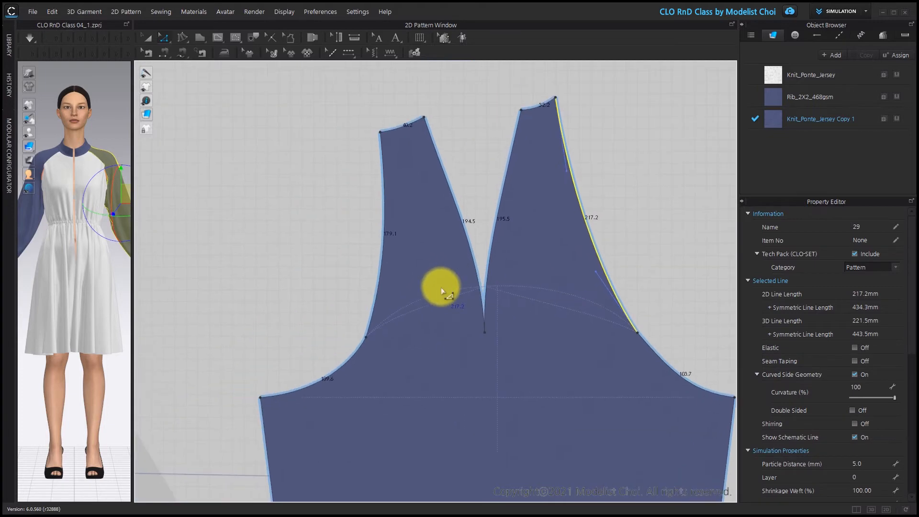
pyautogui.click(375, 296)
pyautogui.click(385, 270)
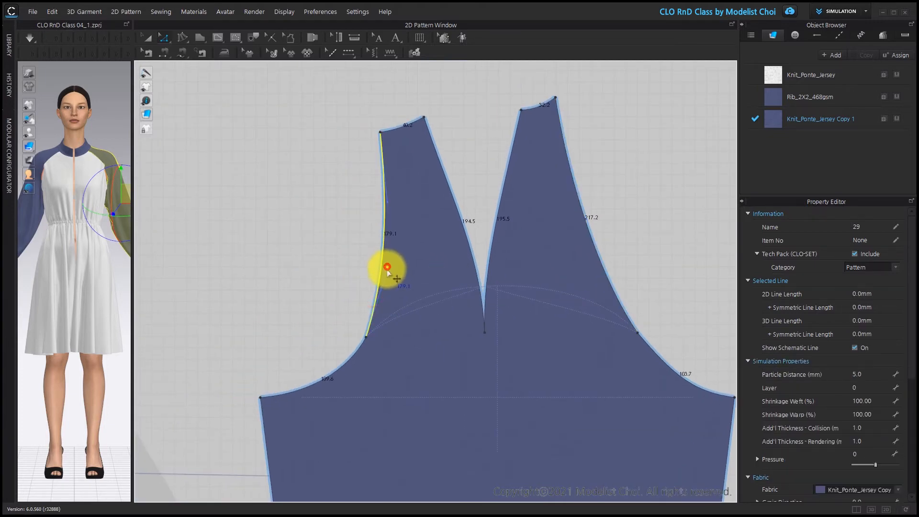
pyautogui.click(481, 191)
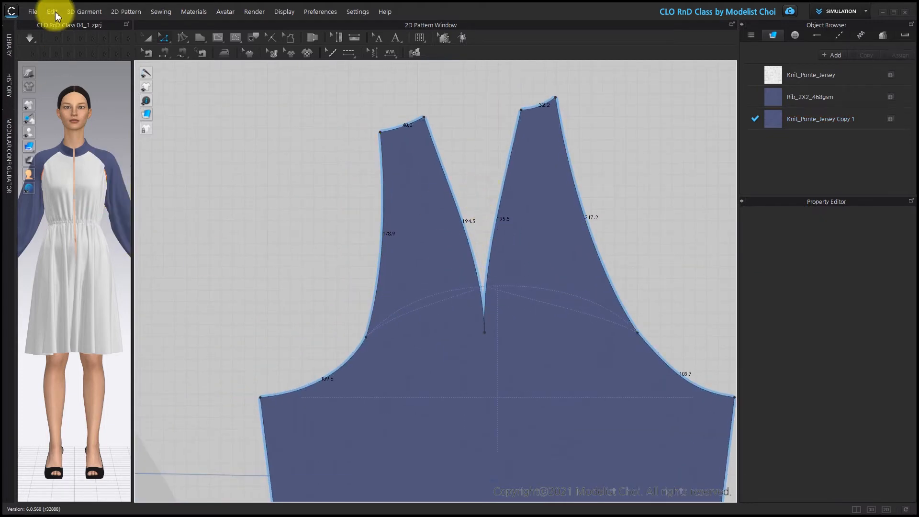
# Widen the 3D view to show the whole avatar and fit more of the pattern pieces in the 2D view.
pyautogui.moveTo(132, 119); pyautogui.dragTo(156, 115)
pyautogui.moveTo(284, 111); pyautogui.dragTo(410, 92)
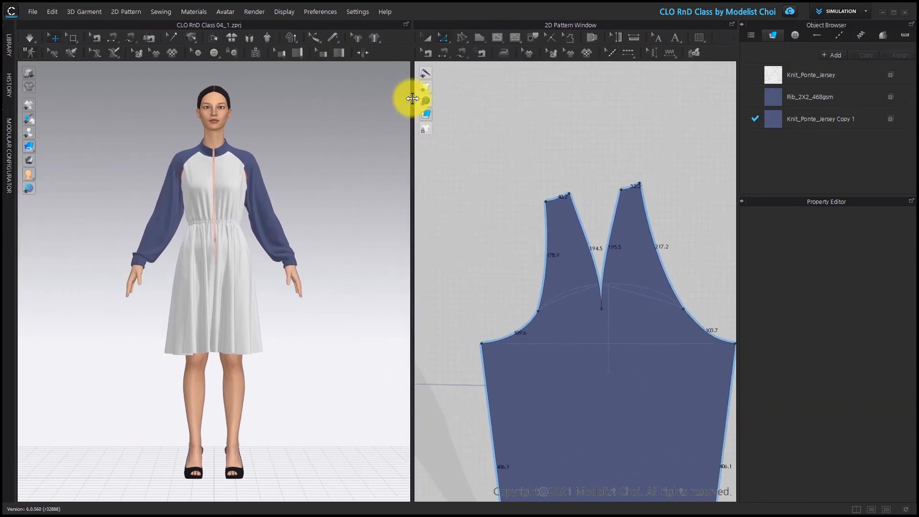
pyautogui.scroll(-6, 538, 304)
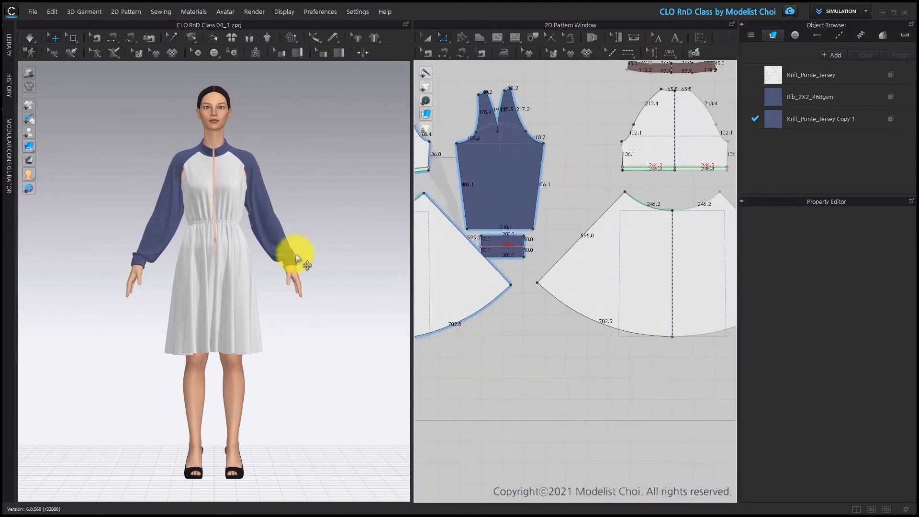
# Draw the first side of a zipper along one center front edge, from the top of the collar to the skirt hem.
pyautogui.scroll(6, 238, 233)
pyautogui.moveTo(200, 261)
pyautogui.mouseDown(button='right')
pyautogui.moveTo(242, 267)
pyautogui.moveTo(191, 273)
pyautogui.mouseUp(button='right')
pyautogui.click(255, 54)
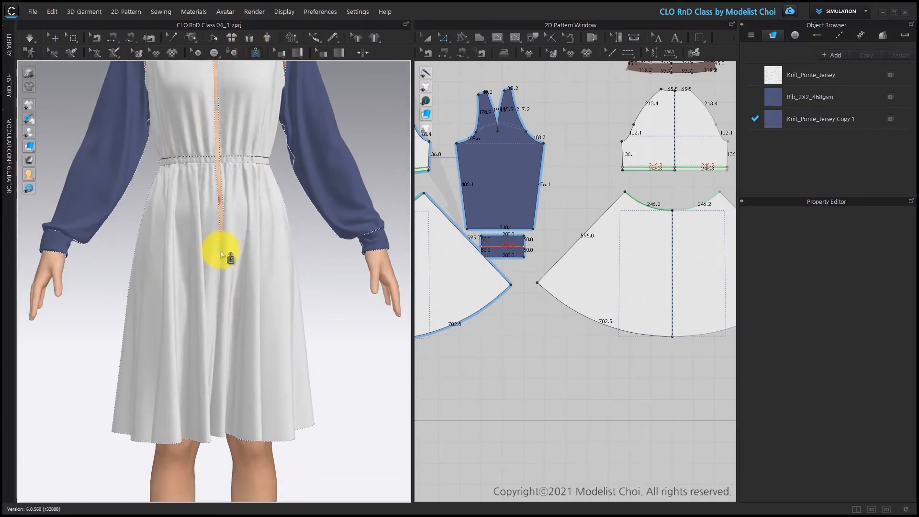
pyautogui.moveTo(244, 109); pyautogui.dragTo(244, 269, button='middle')
pyautogui.scroll(4, 244, 268)
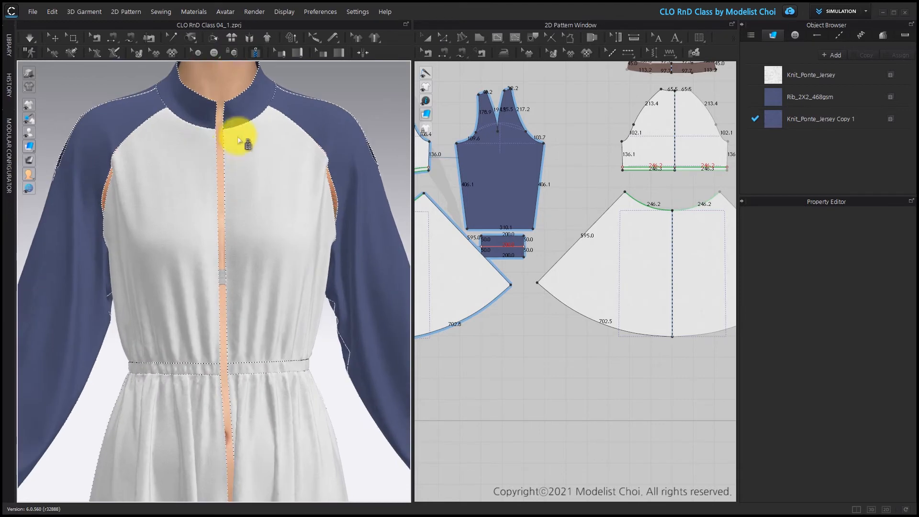
pyautogui.click(218, 105)
pyautogui.moveTo(233, 322); pyautogui.dragTo(250, 122, button='middle')
pyautogui.moveTo(252, 349); pyautogui.dragTo(277, 249, button='right')
pyautogui.doubleClick(245, 348)
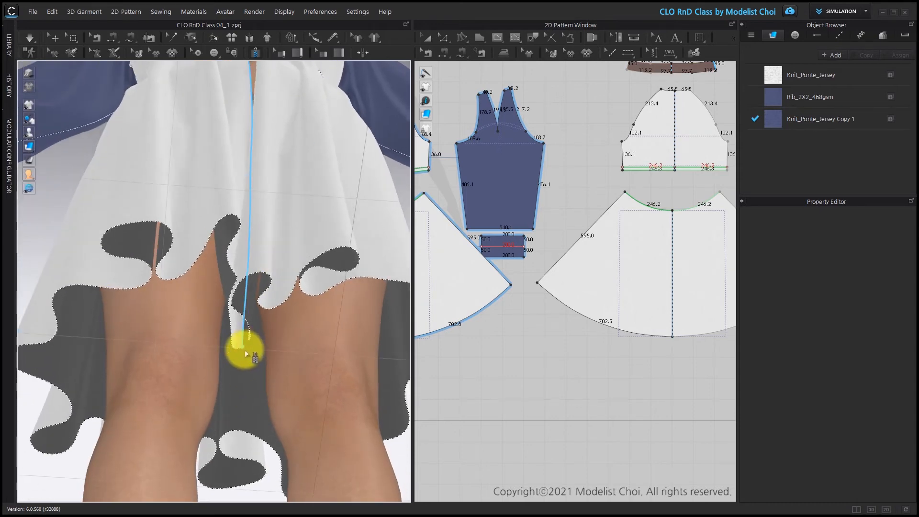
# Draw the zipper's second side along the opposite center front edge, from the collar top down to the skirt hem.
pyautogui.moveTo(262, 211); pyautogui.dragTo(216, 425, button='right')
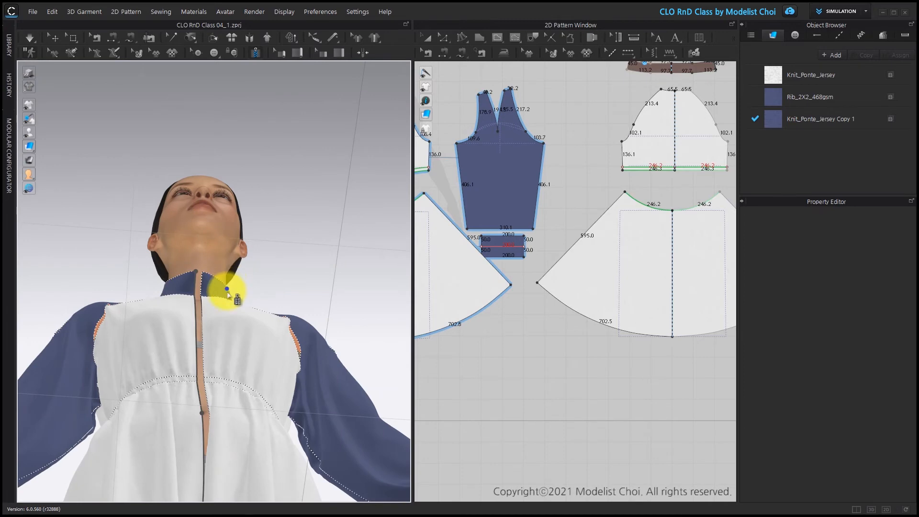
pyautogui.moveTo(211, 287); pyautogui.dragTo(194, 259, button='right')
pyautogui.click(191, 246)
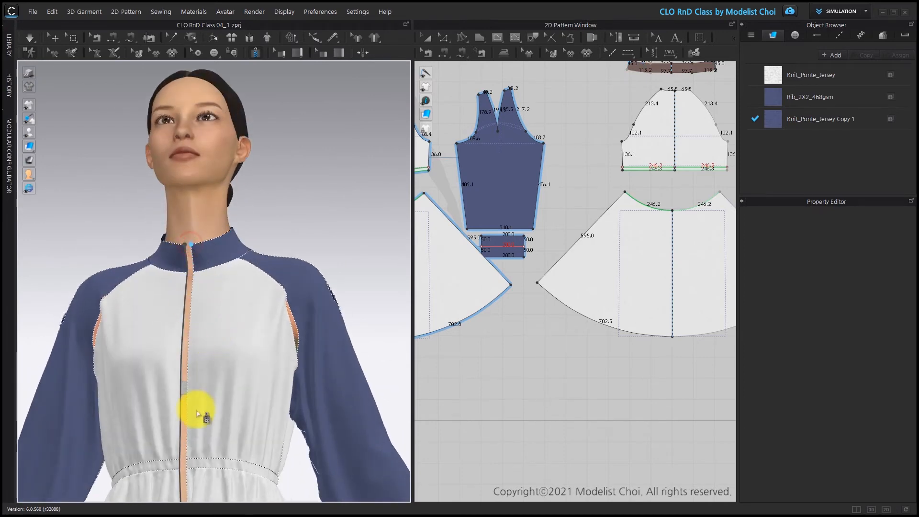
pyautogui.moveTo(196, 411); pyautogui.dragTo(273, 126, button='middle')
pyautogui.moveTo(224, 450); pyautogui.dragTo(229, 377, button='right')
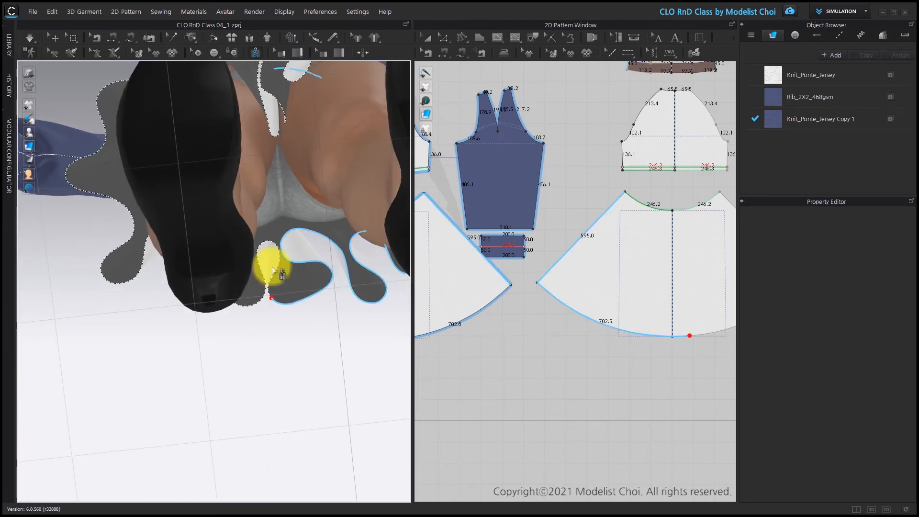
pyautogui.click(286, 125)
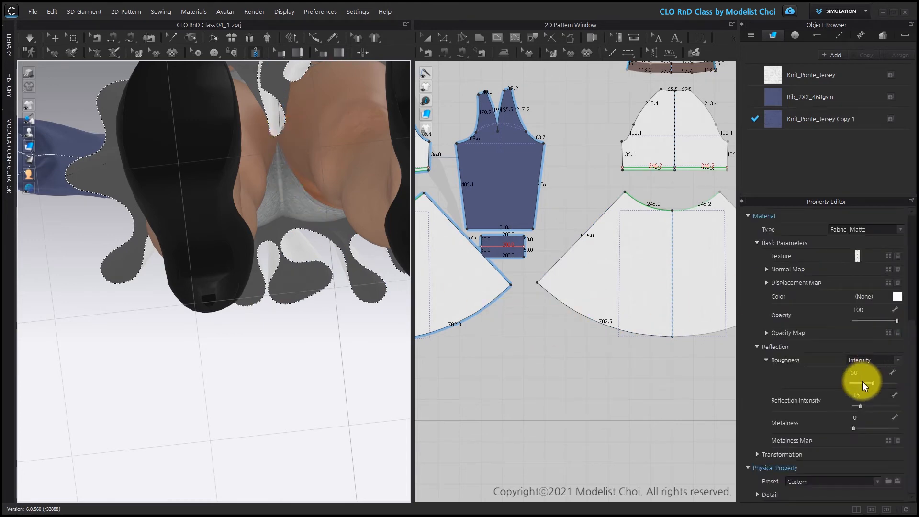
# Set the zipper's thickness to 1 mm and its particle distance to 5 mm.
pyautogui.scroll(3, 882, 324)
pyautogui.scroll(2, 883, 335)
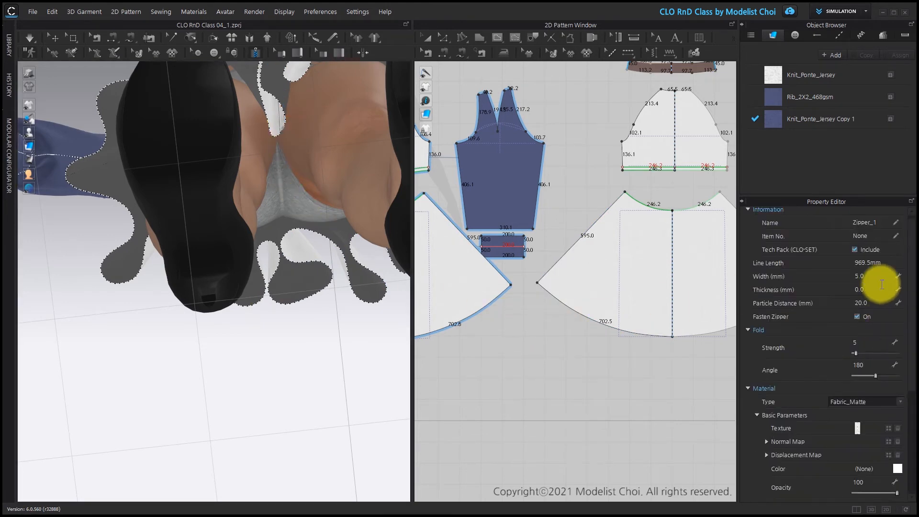
pyautogui.write('1')
pyautogui.click(861, 303)
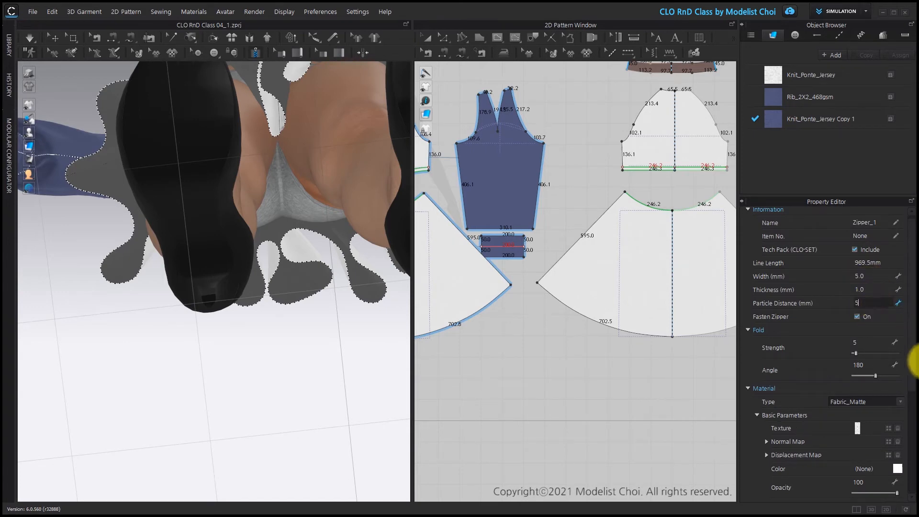
# Assign the Trim_Hardware physical property preset to the zipper.
pyautogui.scroll(-4, 915, 404)
pyautogui.moveTo(914, 411); pyautogui.dragTo(900, 484)
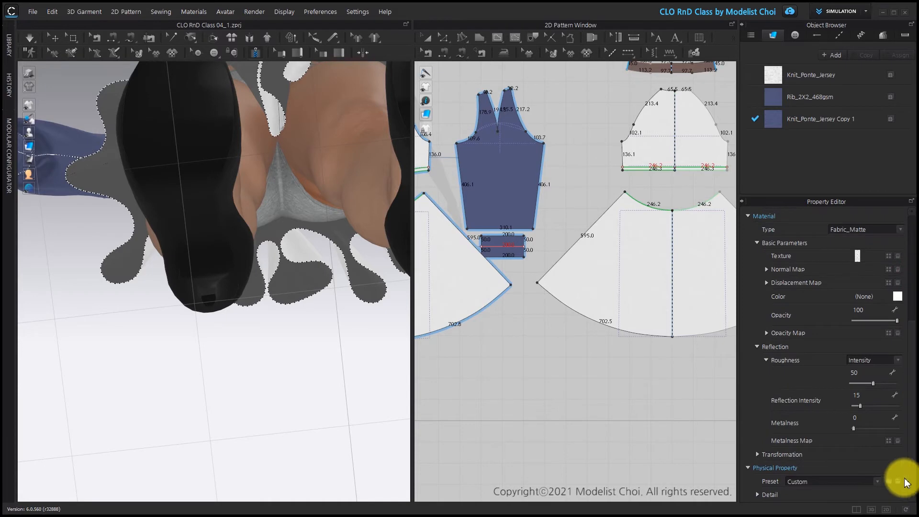
pyautogui.click(804, 482)
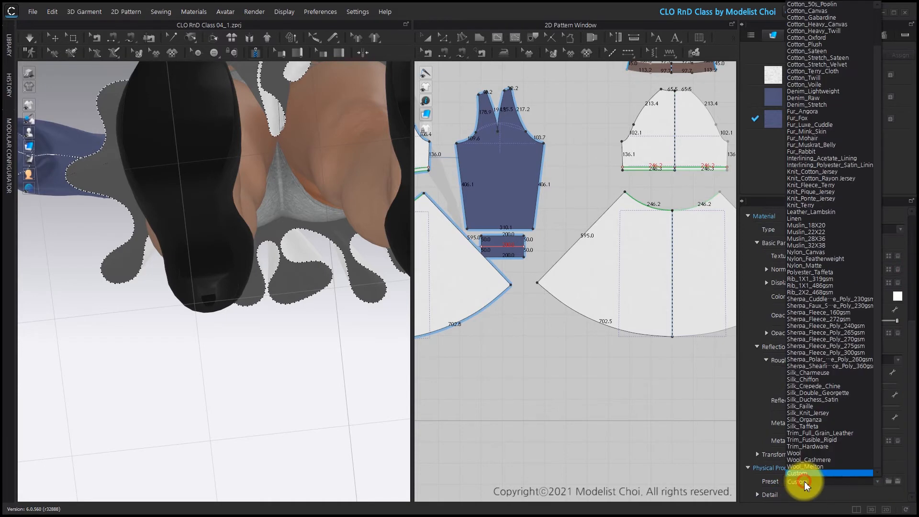
pyautogui.click(807, 446)
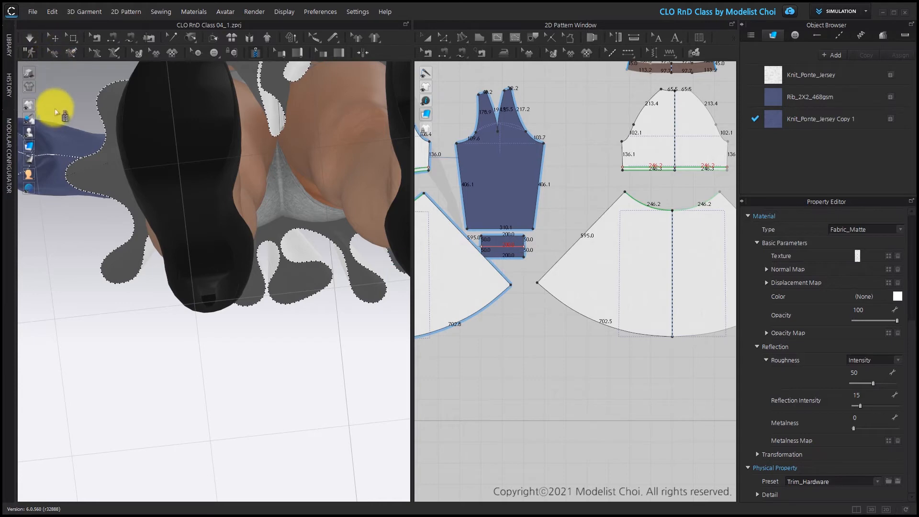
# Simulate the garment from the front view to close the zipper and drape the reshaped raglan sleeves.
pyautogui.click(51, 39)
pyautogui.press('2')
pyautogui.scroll(3, 217, 175)
pyautogui.moveTo(217, 175); pyautogui.dragTo(265, 314, button='middle')
pyautogui.scroll(3, 266, 312)
pyautogui.moveTo(264, 311); pyautogui.dragTo(278, 248, button='right')
pyautogui.click(30, 40)
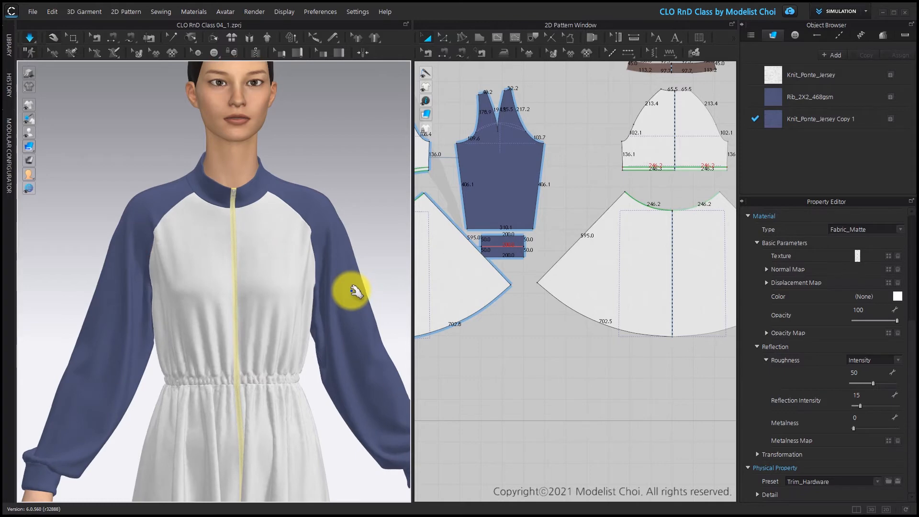
pyautogui.moveTo(362, 274)
pyautogui.mouseDown(button='right')
pyautogui.moveTo(342, 301)
pyautogui.moveTo(113, 273)
pyautogui.moveTo(389, 277)
pyautogui.moveTo(339, 283)
pyautogui.moveTo(256, 335)
pyautogui.moveTo(302, 324)
pyautogui.moveTo(277, 321)
pyautogui.moveTo(281, 304)
pyautogui.mouseUp(button='right')
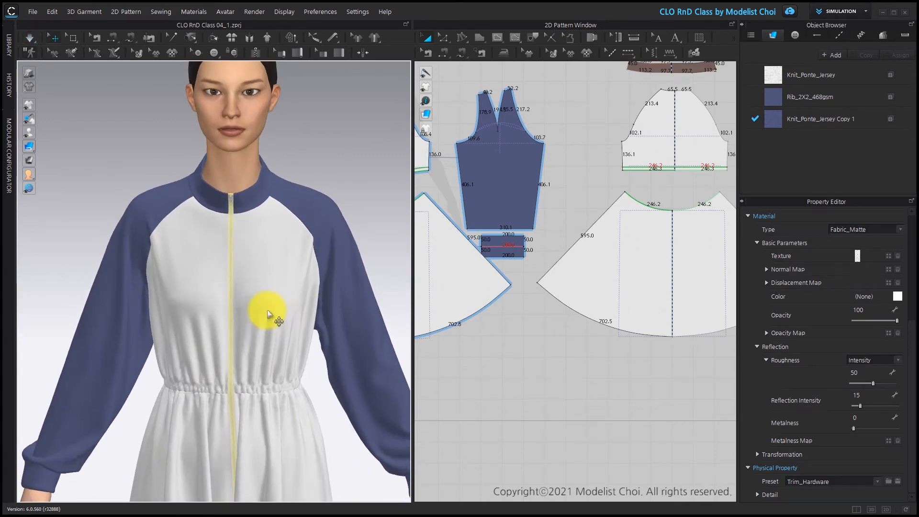
pyautogui.scroll(6, 527, 111)
pyautogui.scroll(-2, 502, 163)
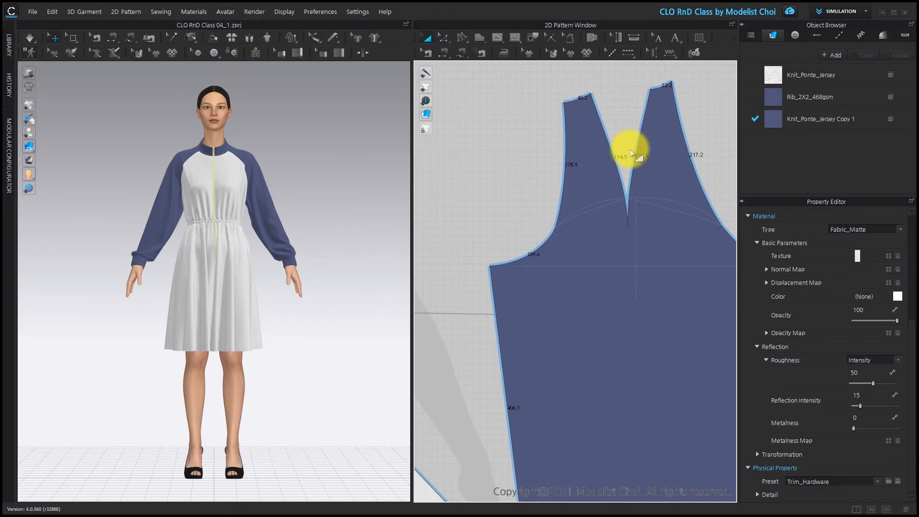
pyautogui.scroll(-5, 612, 184)
pyautogui.scroll(-3, 538, 158)
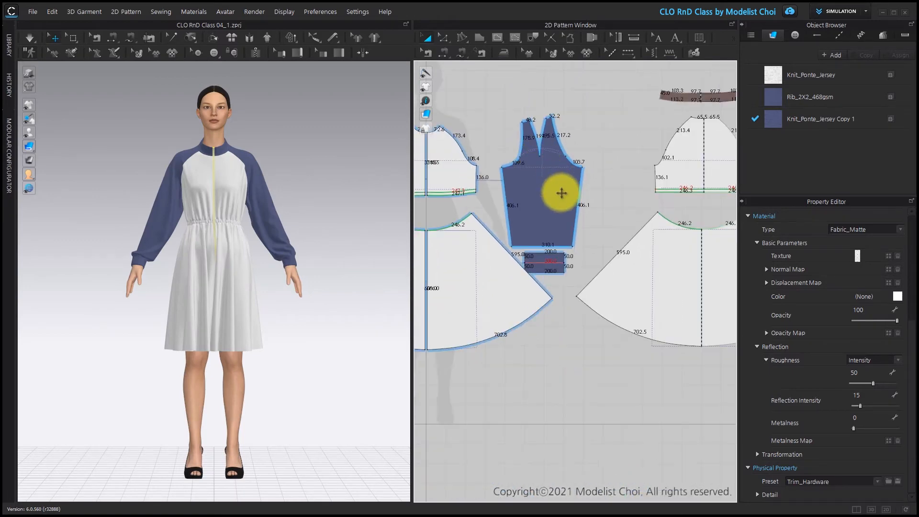
# Save the project as a new file named CLO RnD Class 04_2.
pyautogui.click(33, 11)
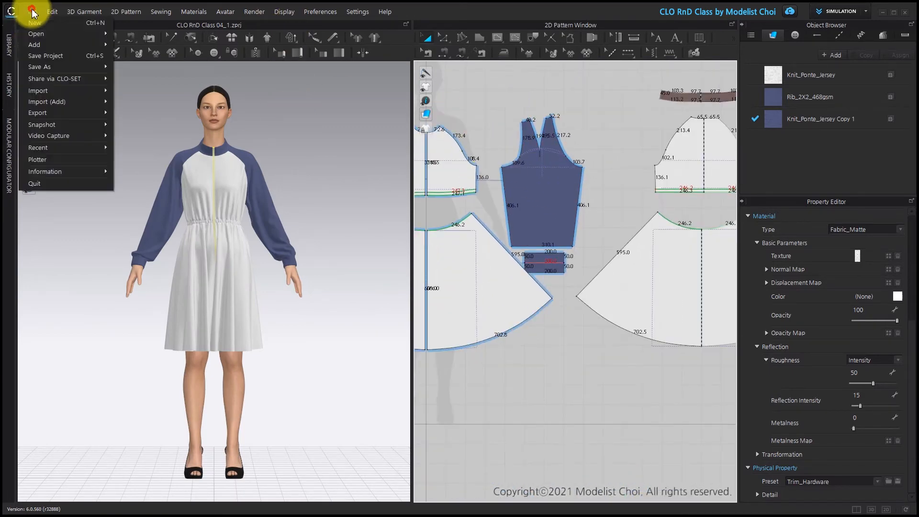
pyautogui.moveTo(67, 67)
pyautogui.click(130, 71)
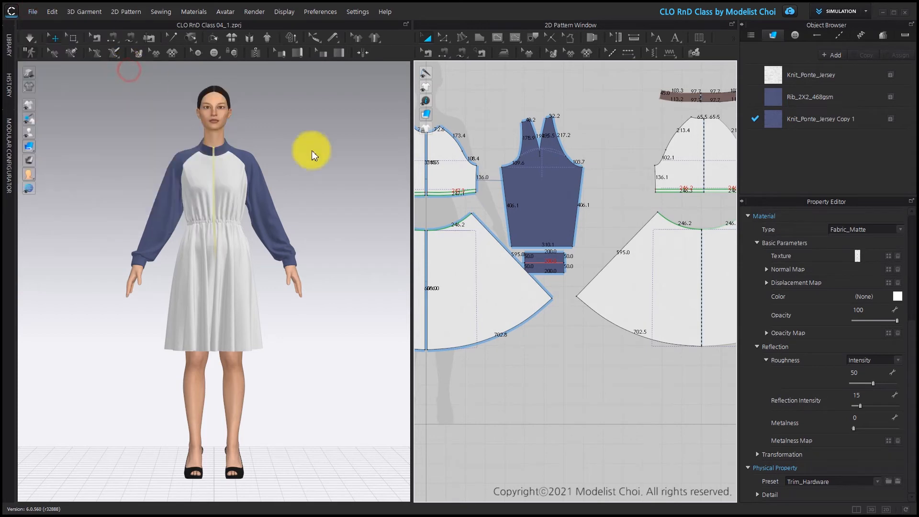
pyautogui.click(356, 249)
pyautogui.click(356, 248)
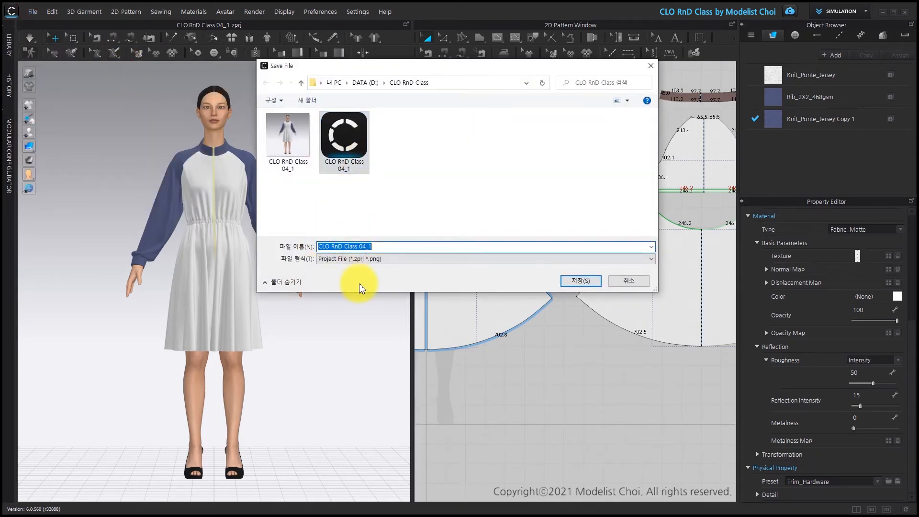
pyautogui.press('Return')
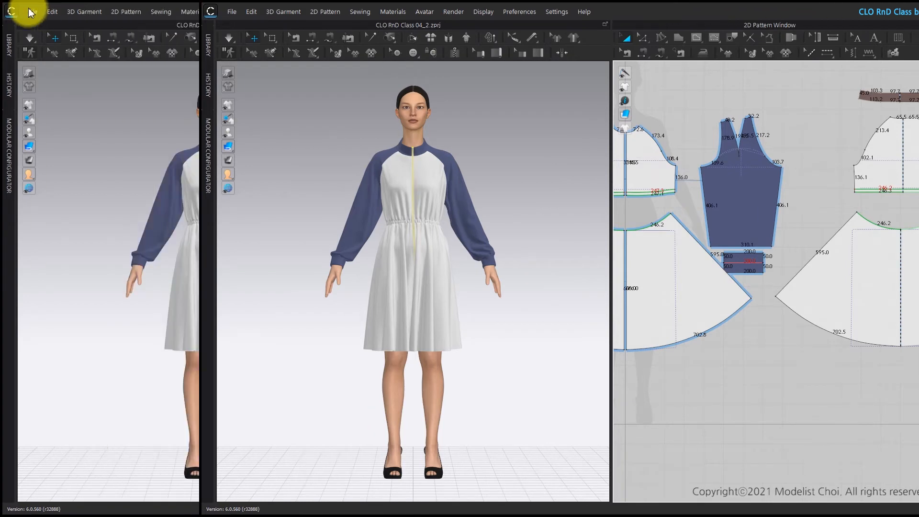
# Open the project CLO RnD Class 04_1 with the Open load type, including both garment and avatar.
pyautogui.click(35, 13)
pyautogui.click(59, 36)
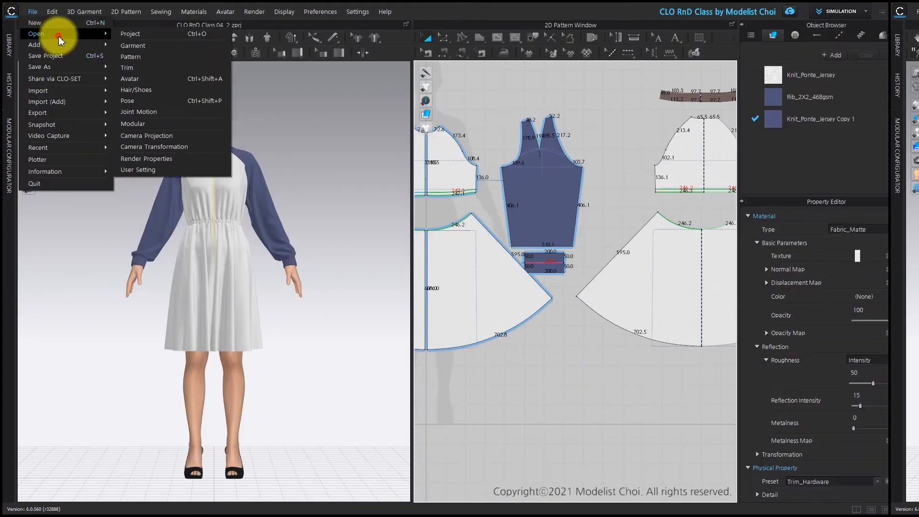
pyautogui.click(131, 33)
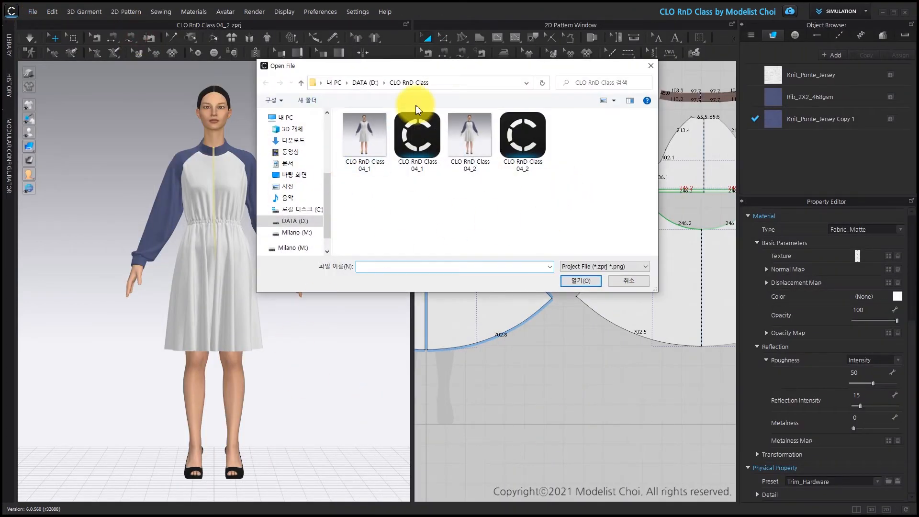
pyautogui.click(419, 144)
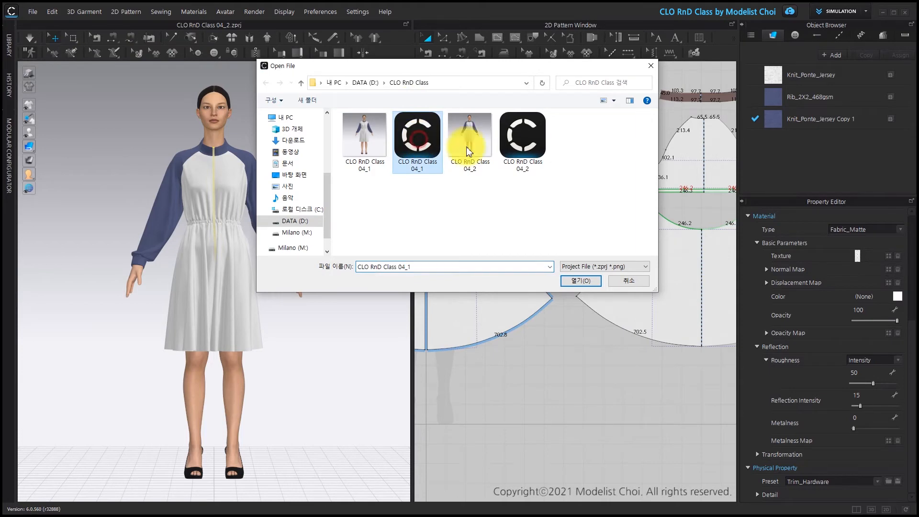
pyautogui.click(582, 280)
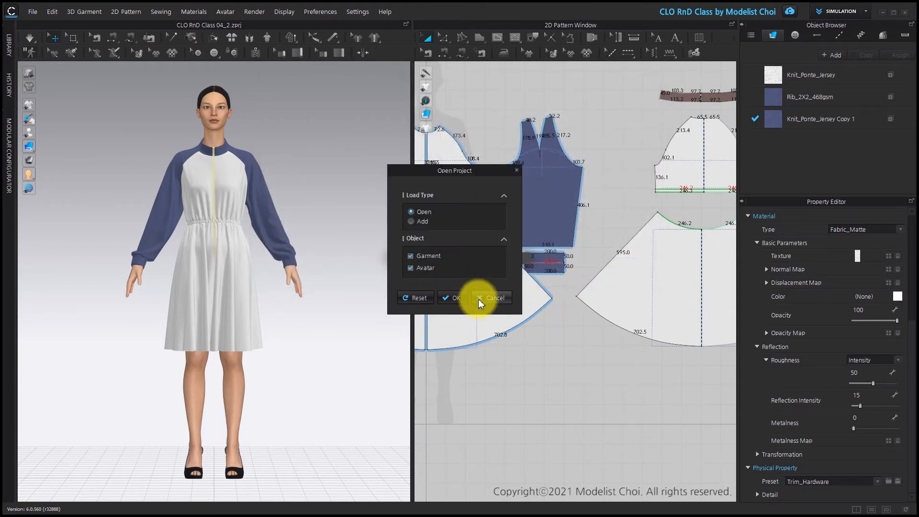
pyautogui.click(449, 298)
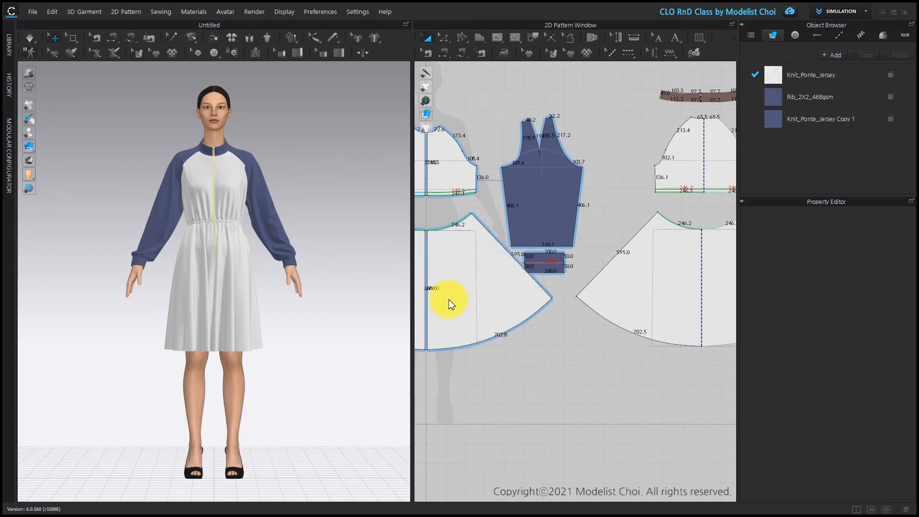
# Cut and sew the front bodice panels along their internal raglan lines.
pyautogui.scroll(5, 246, 242)
pyautogui.scroll(3, 259, 239)
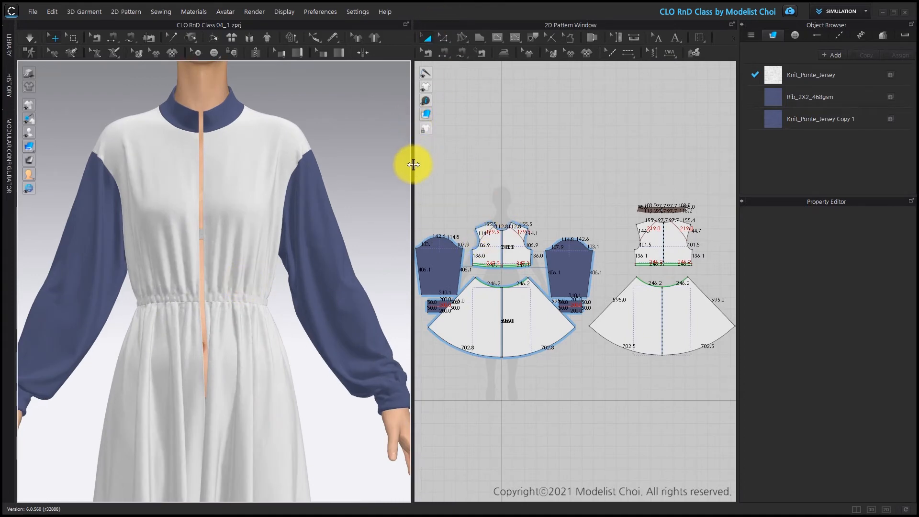
pyautogui.moveTo(413, 165); pyautogui.dragTo(293, 170)
pyautogui.click(323, 38)
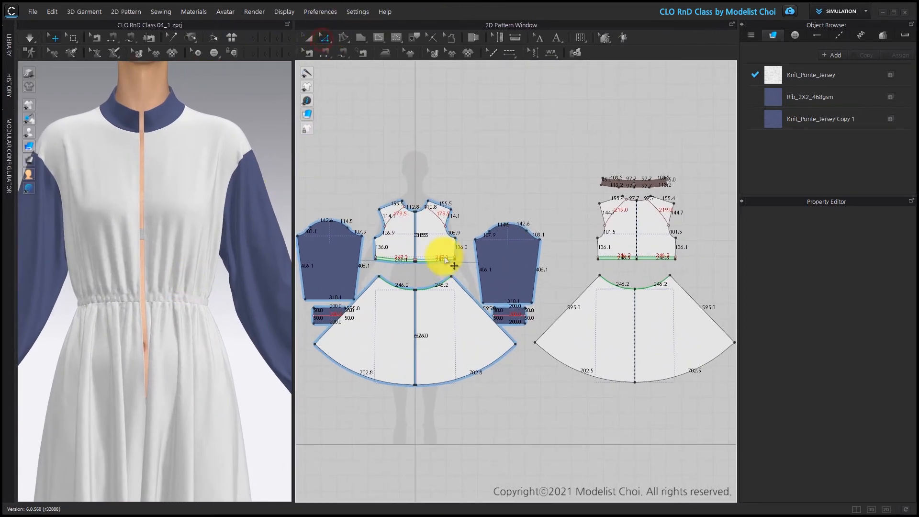
pyautogui.scroll(3, 436, 212)
pyautogui.scroll(-4, 434, 225)
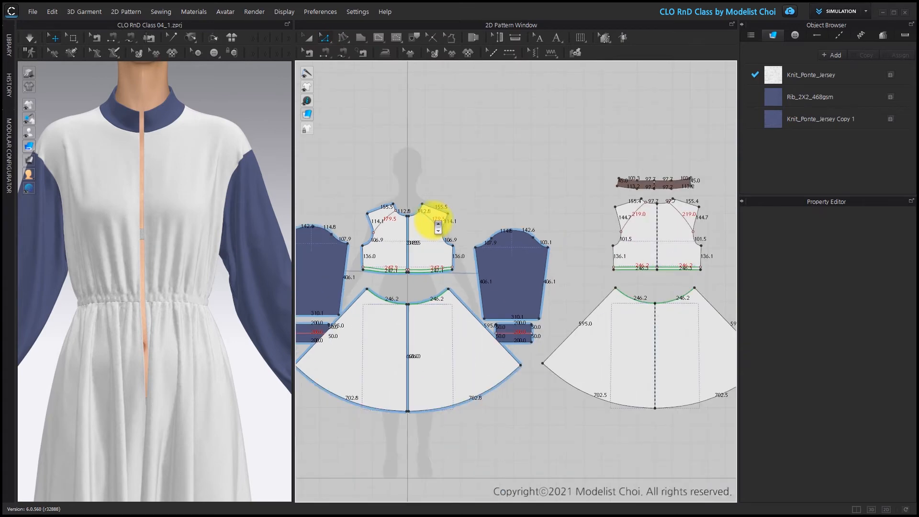
pyautogui.scroll(5, 431, 172)
pyautogui.rightClick(426, 174)
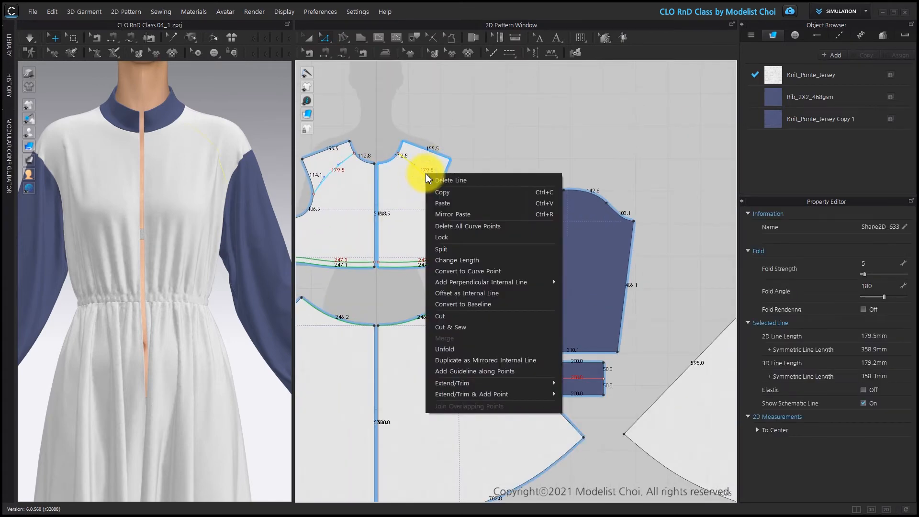
pyautogui.click(458, 329)
# Cut and sew the back bodice along its internal raglan lines.
pyautogui.scroll(-5, 441, 310)
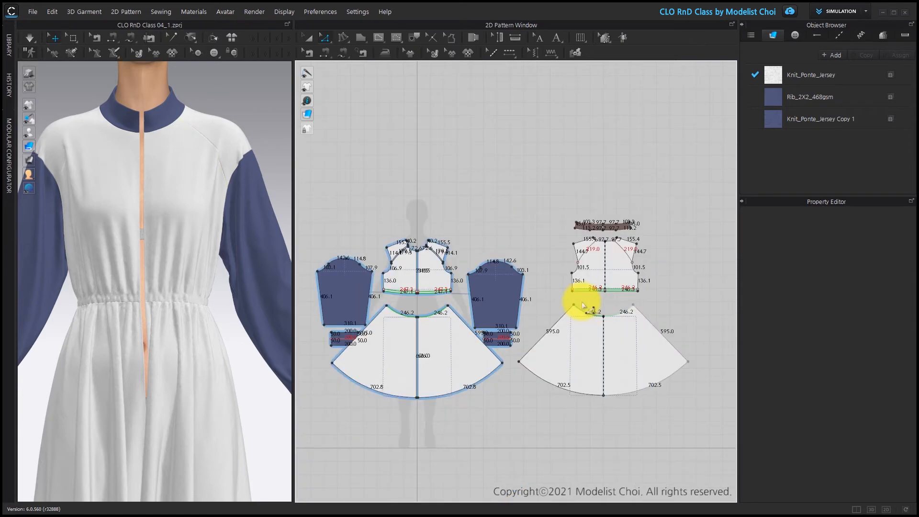
pyautogui.scroll(5, 502, 209)
pyautogui.rightClick(504, 213)
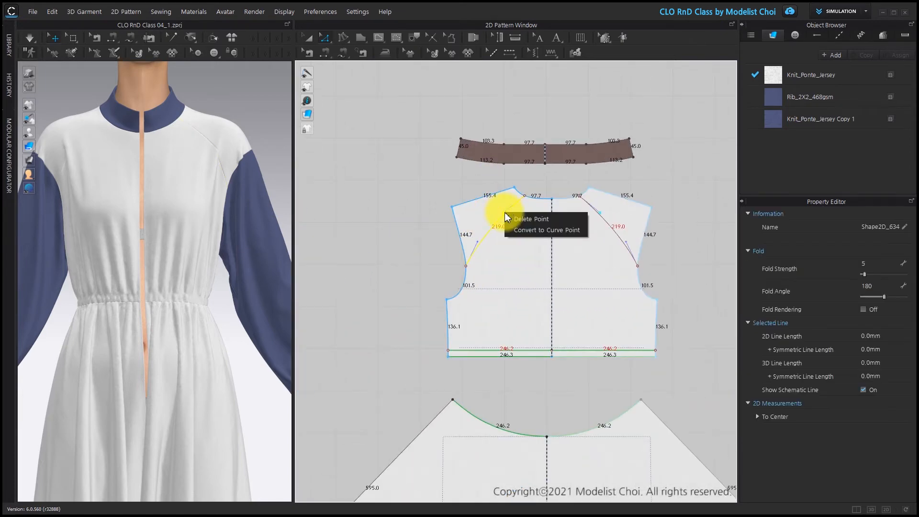
pyautogui.click(541, 196)
pyautogui.rightClick(492, 234)
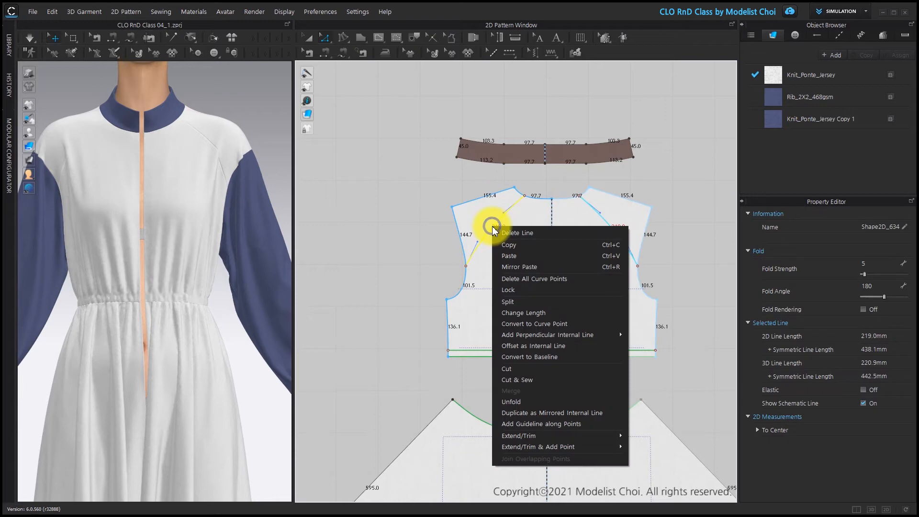
pyautogui.click(528, 379)
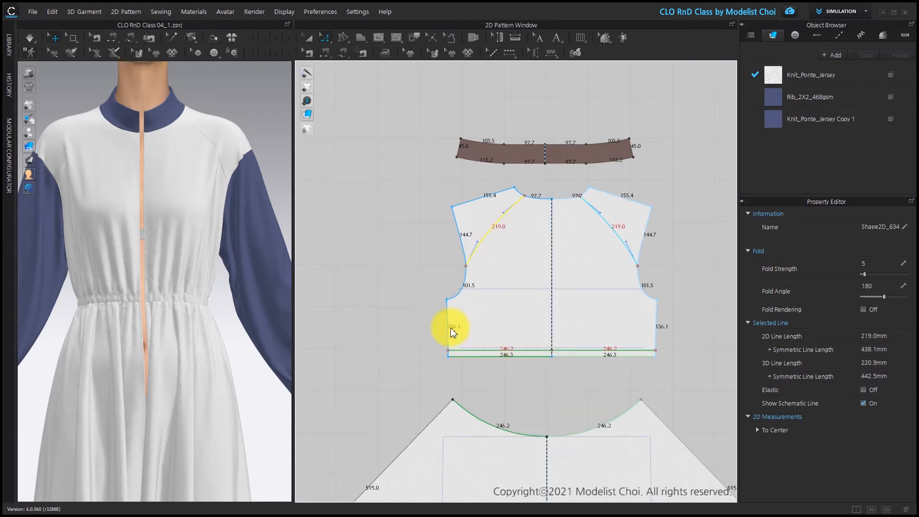
# Move the cut front and back shoulder pieces out of the bodices to above the sleeve pattern on the avatar's left.
pyautogui.click(734, 201)
pyautogui.moveTo(449, 321); pyautogui.dragTo(734, 202, button='middle')
pyautogui.scroll(-6, 659, 235)
pyautogui.moveTo(599, 214); pyautogui.dragTo(571, 213, button='middle')
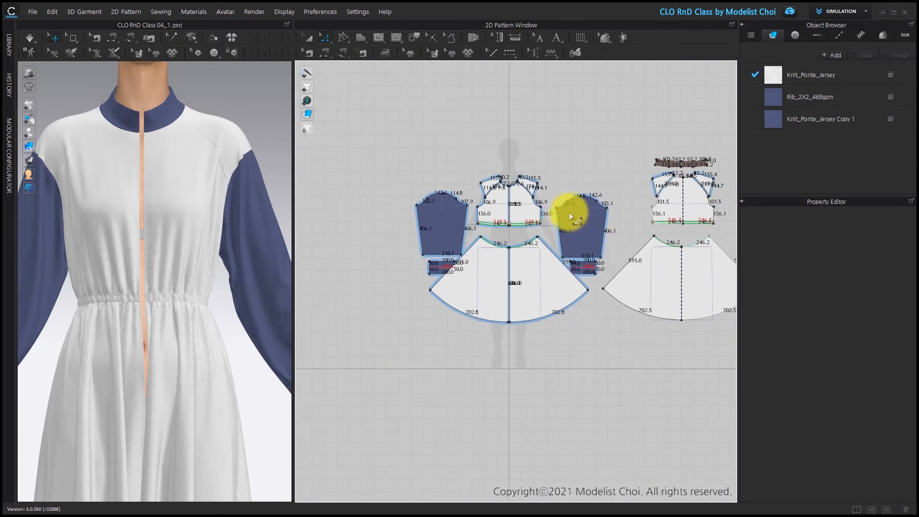
pyautogui.scroll(3, 570, 213)
pyautogui.click(308, 38)
pyautogui.moveTo(507, 161); pyautogui.dragTo(560, 170)
pyautogui.moveTo(718, 168); pyautogui.dragTo(622, 165)
# Move the back shoulder piece closer to the sleeve cap and rotate it so its shoulder line is parallel to the Y-axis.
pyautogui.click(584, 238)
pyautogui.scroll(5, 600, 191)
pyautogui.moveTo(600, 191); pyautogui.dragTo(542, 257, button='middle')
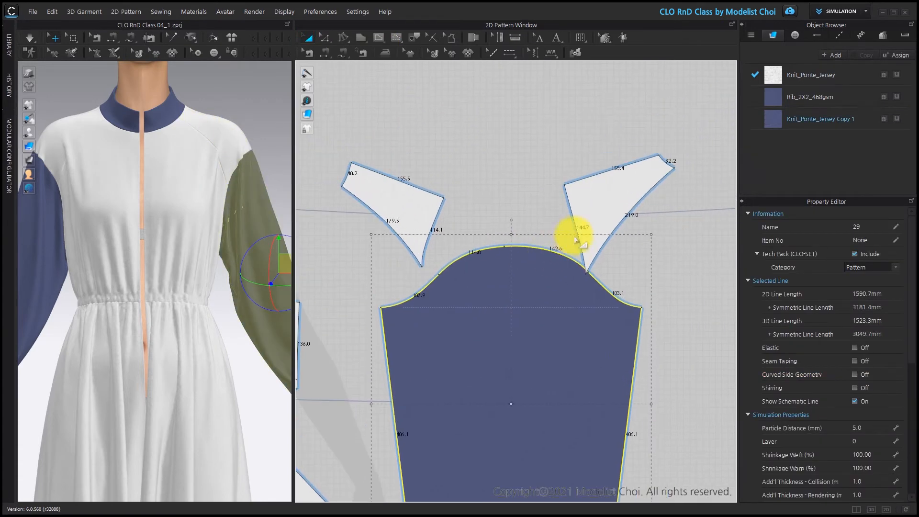
pyautogui.click(613, 178)
pyautogui.moveTo(613, 178); pyautogui.dragTo(566, 167)
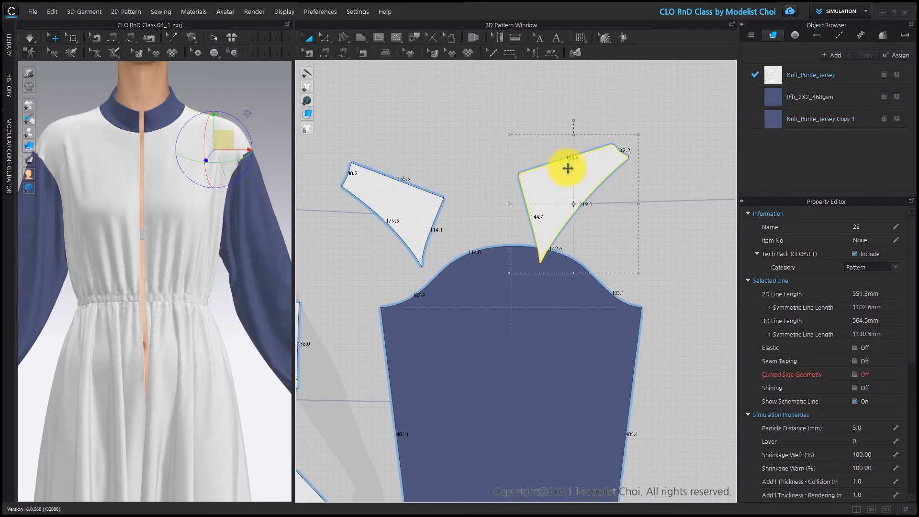
pyautogui.rightClick(567, 168)
pyautogui.moveTo(651, 309)
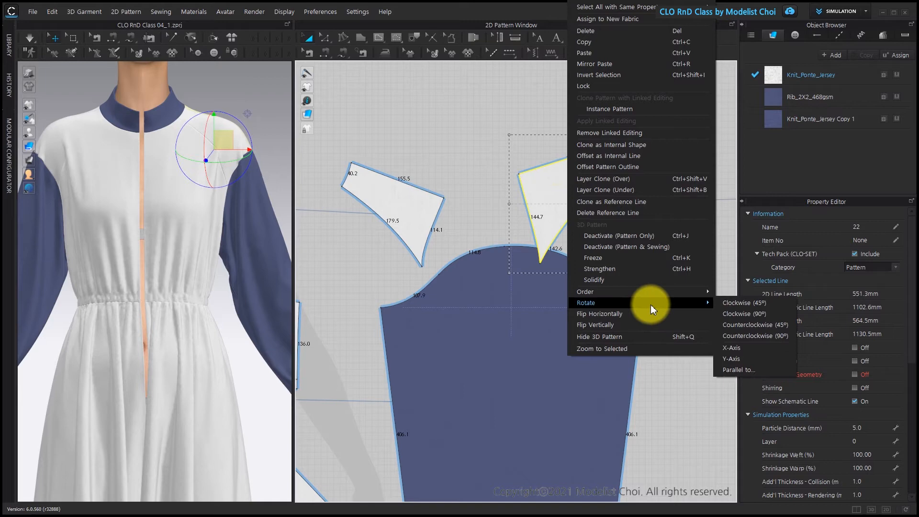
pyautogui.click(727, 361)
pyautogui.click(563, 159)
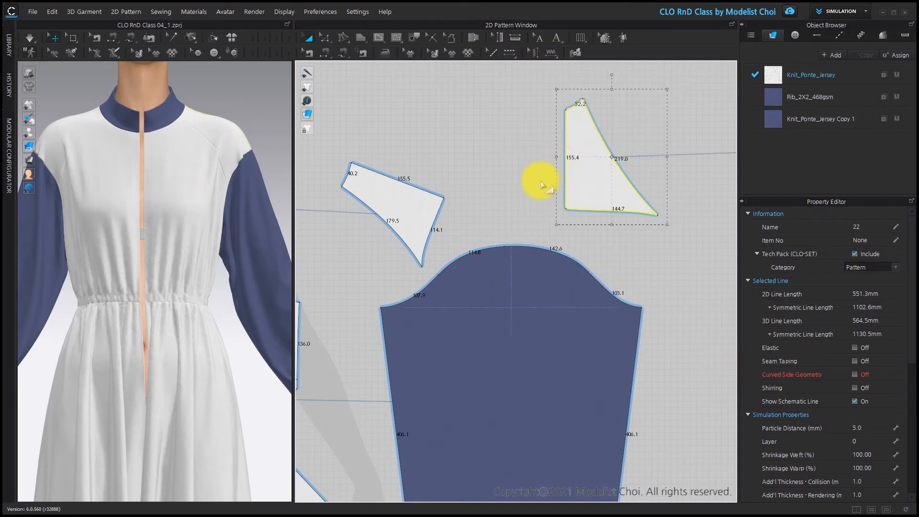
# Rotate the front shoulder piece so its shoulder line is parallel to the Y-axis, and place it beside the back shoulder piece.
pyautogui.click(406, 184)
pyautogui.rightClick(408, 191)
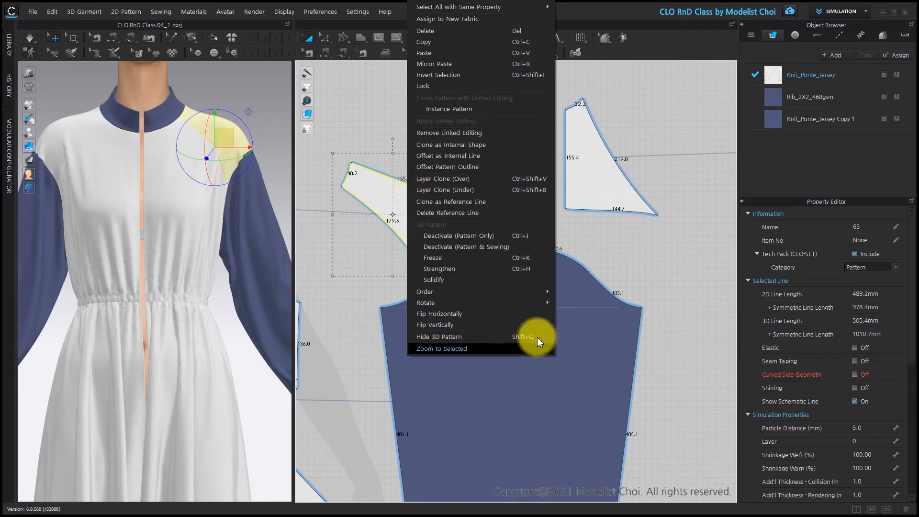
pyautogui.moveTo(535, 304)
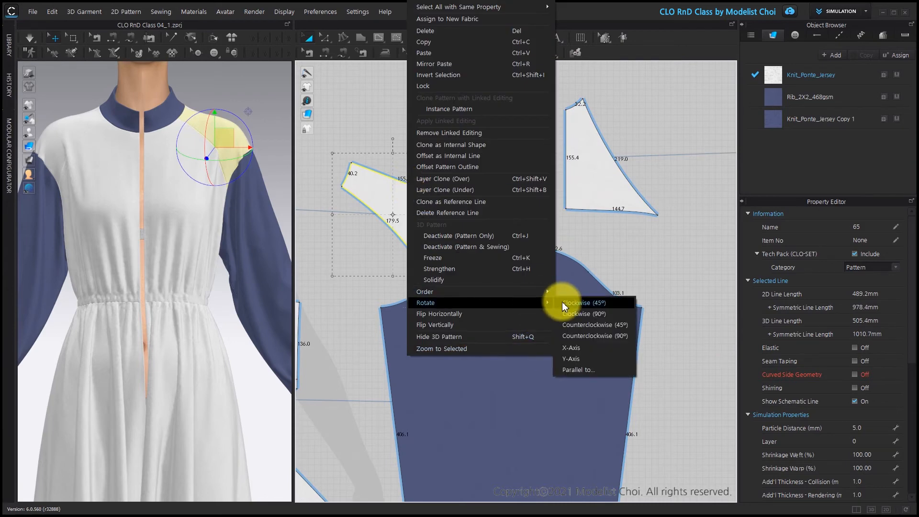
pyautogui.click(574, 358)
pyautogui.click(400, 180)
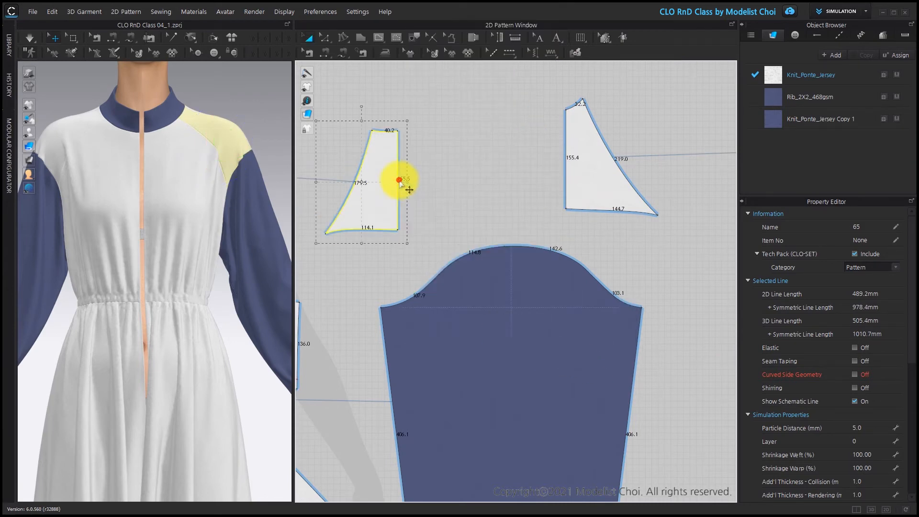
pyautogui.click(476, 205)
pyautogui.moveTo(379, 205); pyautogui.dragTo(482, 203)
pyautogui.moveTo(601, 180); pyautogui.dragTo(533, 240)
pyautogui.moveTo(451, 195); pyautogui.dragTo(463, 237)
pyautogui.hotkey('ctrl', 'z')
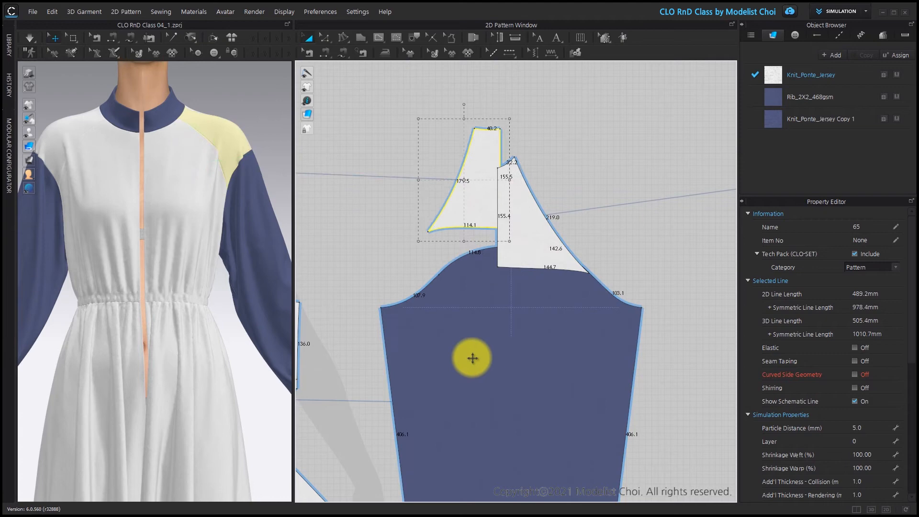
pyautogui.hotkey('ctrl', 'z')
# Merge the front and back shoulder pieces along their shoulder lines.
pyautogui.click(324, 36)
pyautogui.click(500, 160)
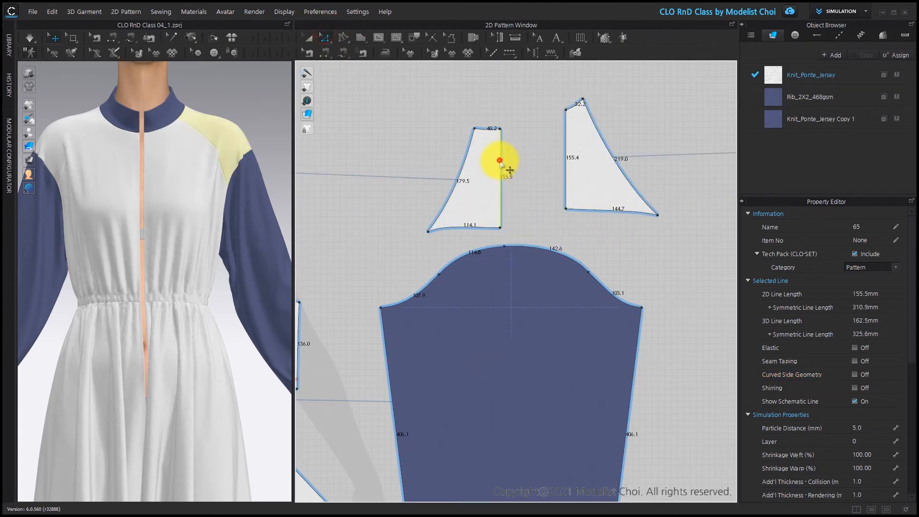
pyautogui.rightClick(566, 154)
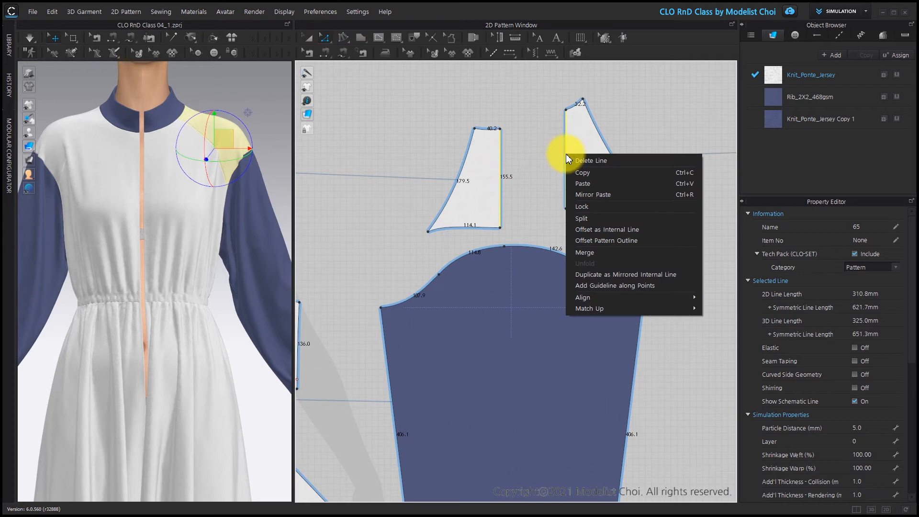
pyautogui.click(596, 251)
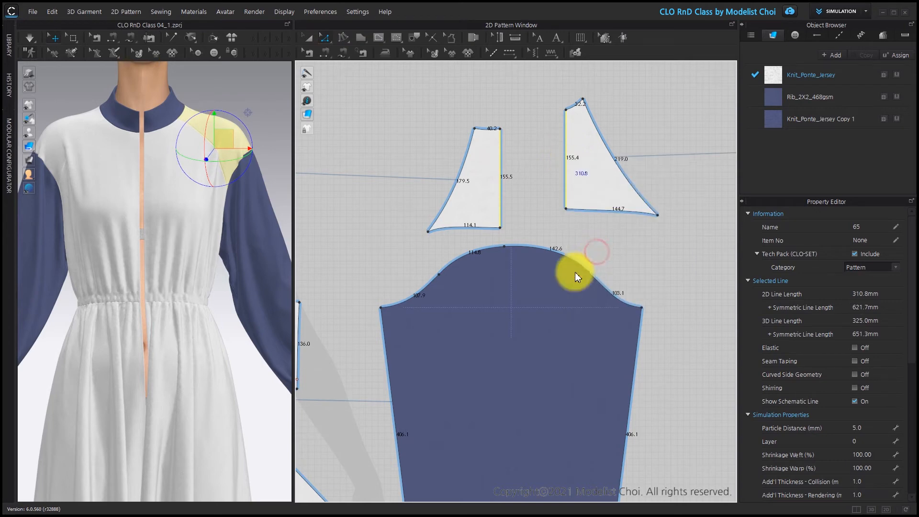
pyautogui.click(590, 227)
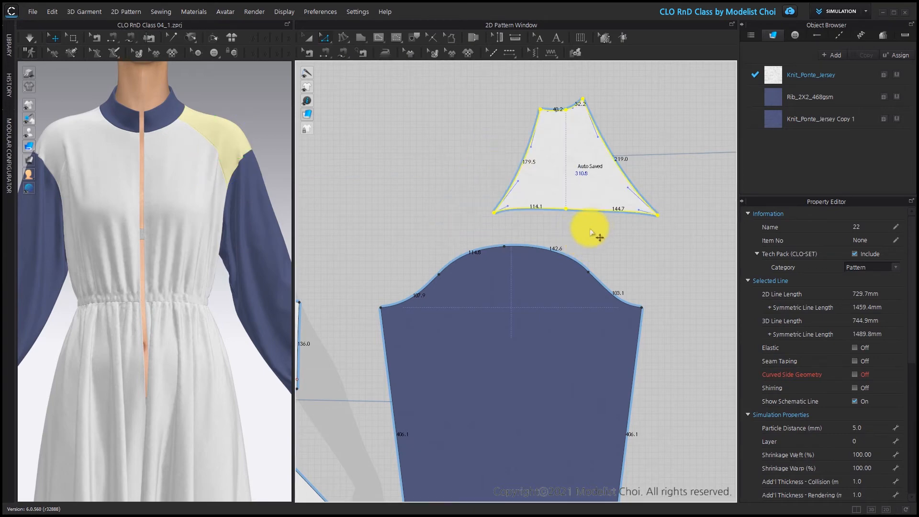
# Delete the middle point on the merged shoulder piece's lower edge and the top point of the sleeve cap.
pyautogui.click(566, 210)
pyautogui.press('Delete')
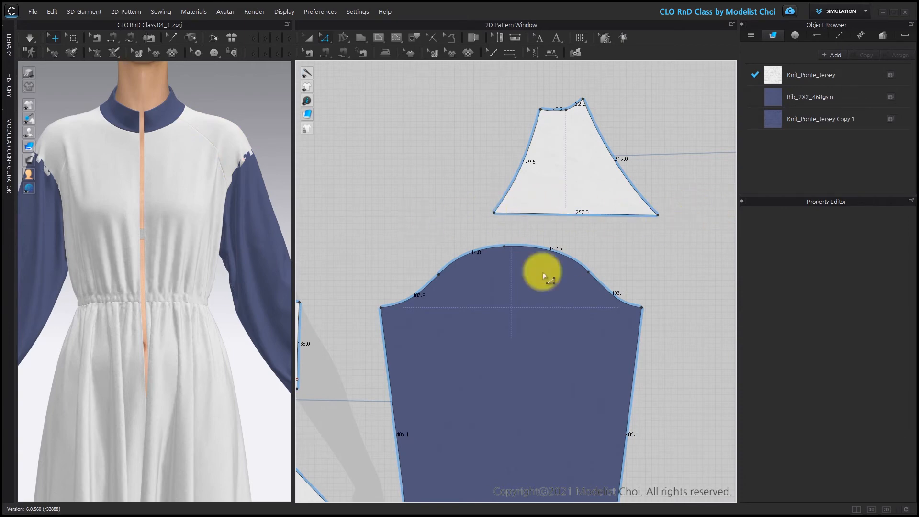
pyautogui.click(505, 249)
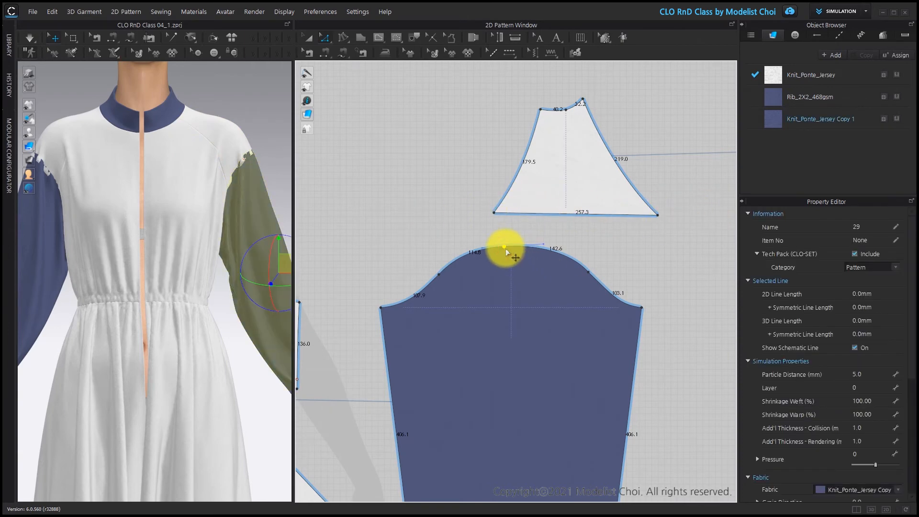
pyautogui.press('Delete')
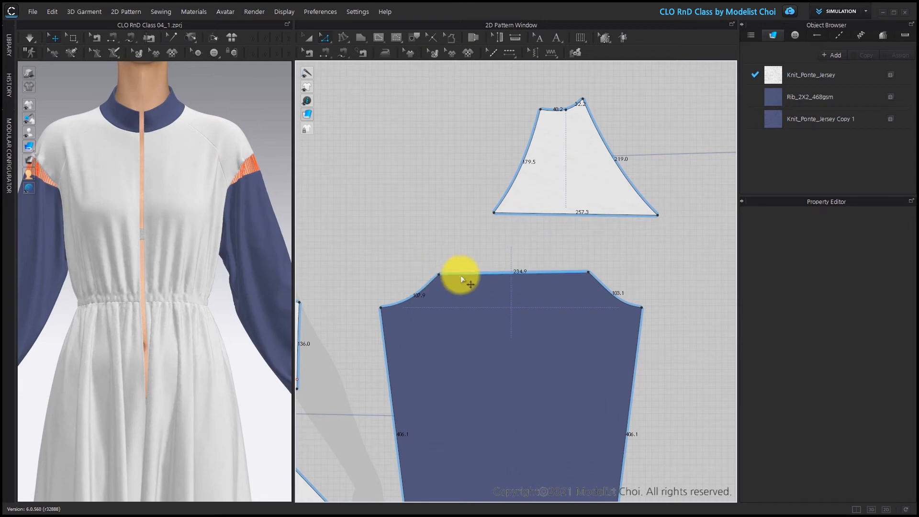
# Merge the shoulder piece's lower edge with the sleeve's straight upper edge to form a raglan sleeve.
pyautogui.click(565, 214)
pyautogui.keyDown('shift'); pyautogui.click(549, 273); pyautogui.keyUp('shift')
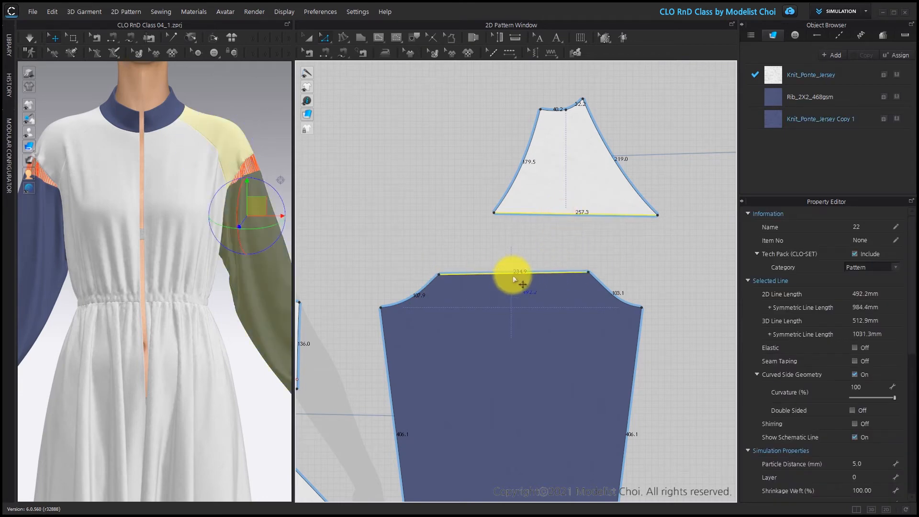
pyautogui.rightClick(519, 277)
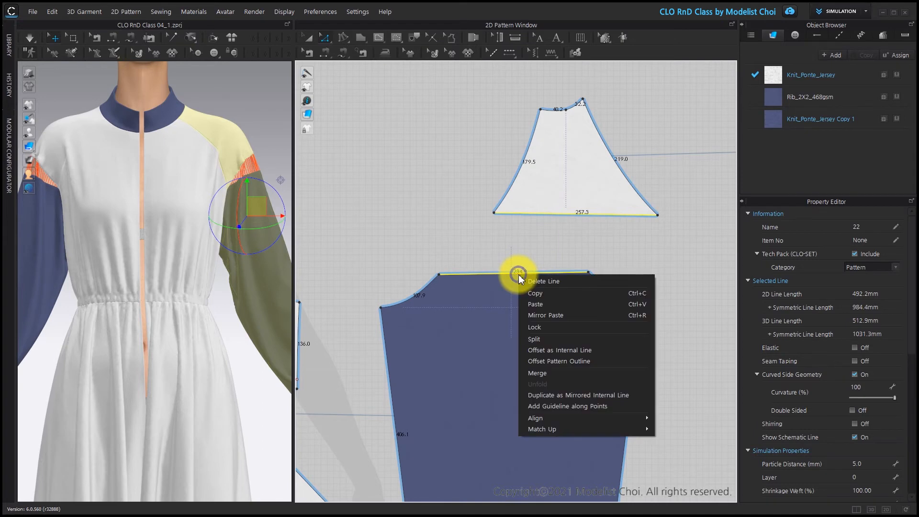
pyautogui.click(545, 372)
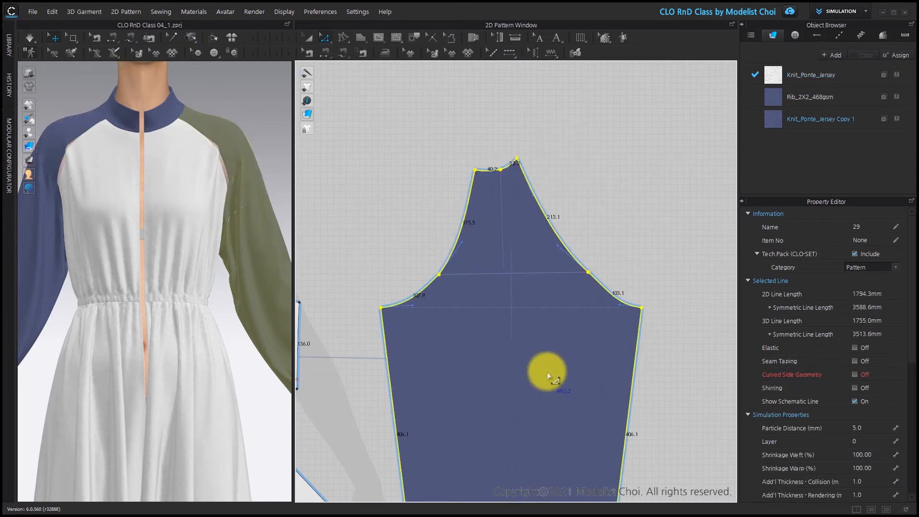
# Move the front bodice's armhole point, where the raglan line meets the armhole, 10 mm horizontally inward.
pyautogui.scroll(-5, 628, 192)
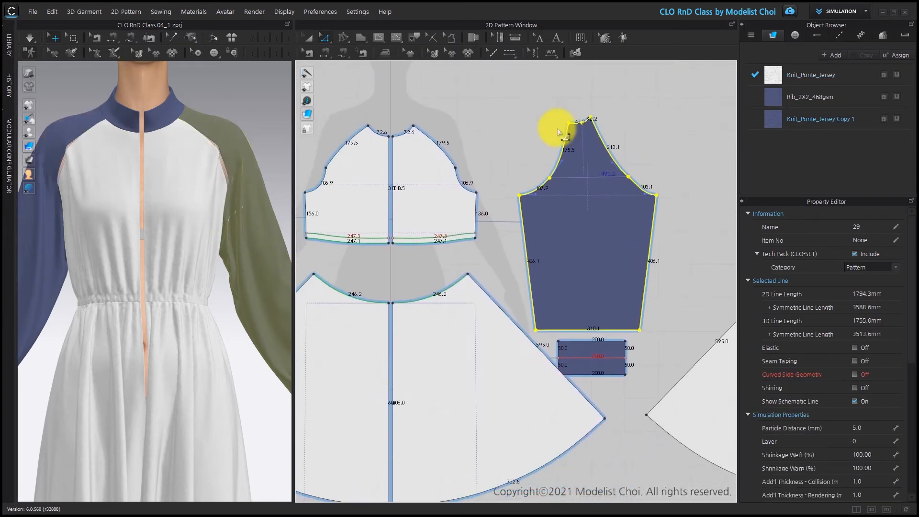
pyautogui.scroll(3, 559, 89)
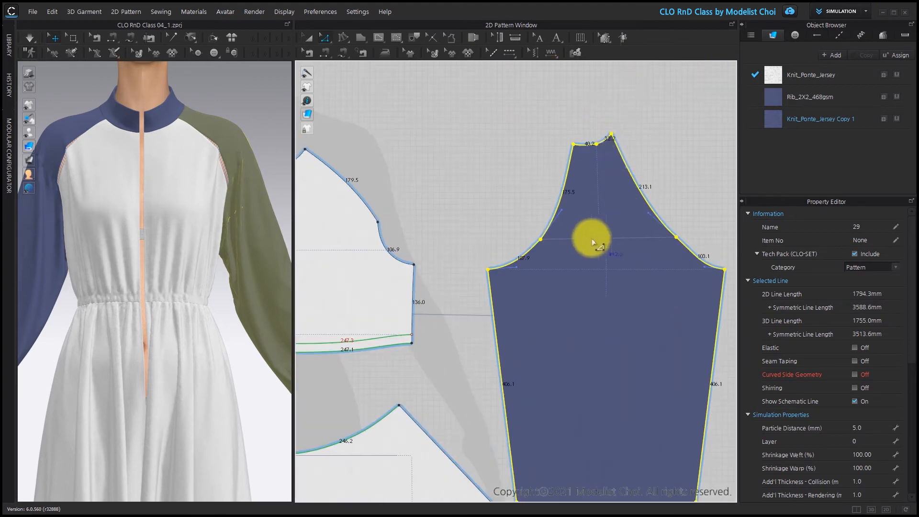
pyautogui.moveTo(533, 256); pyautogui.dragTo(591, 243, button='middle')
pyautogui.click(526, 194)
pyautogui.scroll(2, 428, 198)
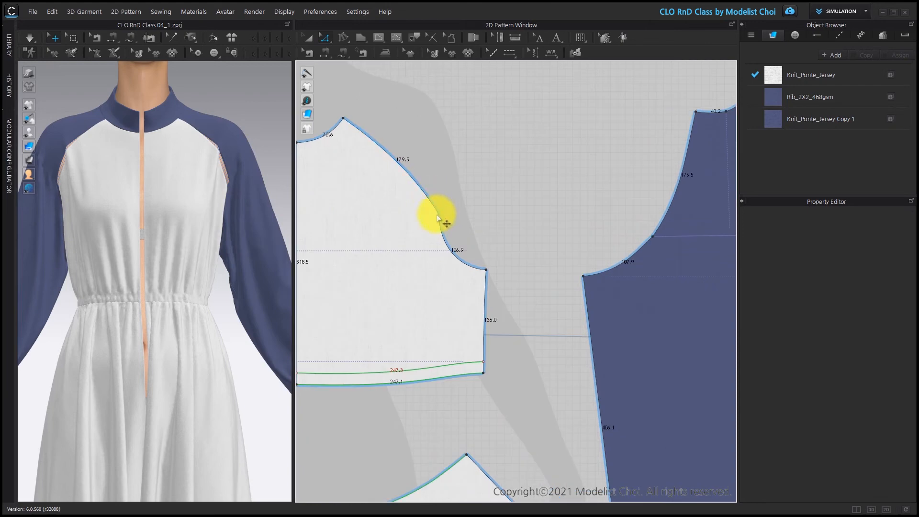
pyautogui.moveTo(439, 217); pyautogui.dragTo(434, 217)
pyautogui.rightClick(431, 216)
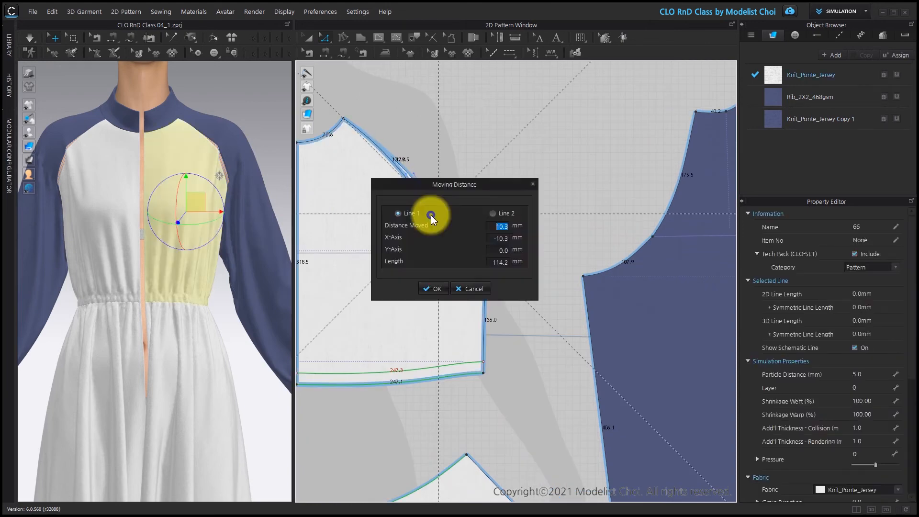
pyautogui.write('10')
pyautogui.press('Return')
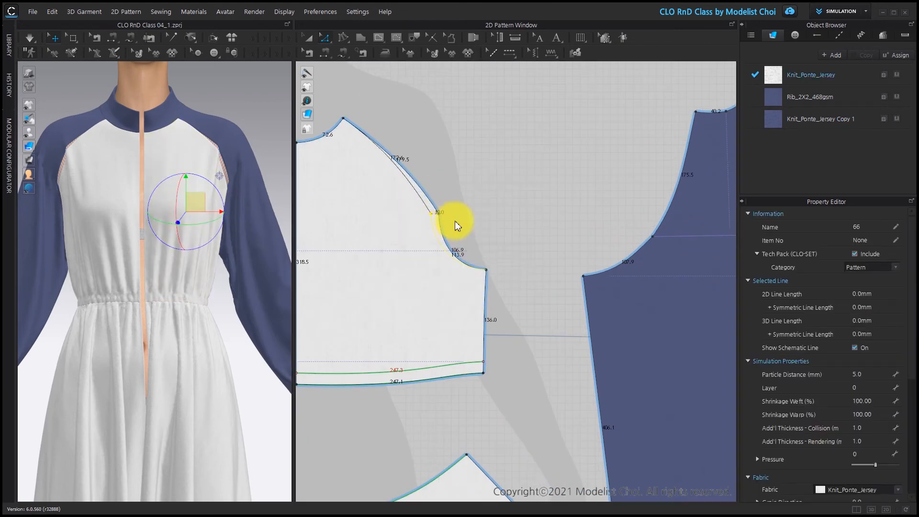
# Reshape the front bodice's lower armhole curve to about 108 mm and its upper raglan curve to about 174 mm.
pyautogui.moveTo(433, 261); pyautogui.dragTo(456, 260)
pyautogui.click(417, 192)
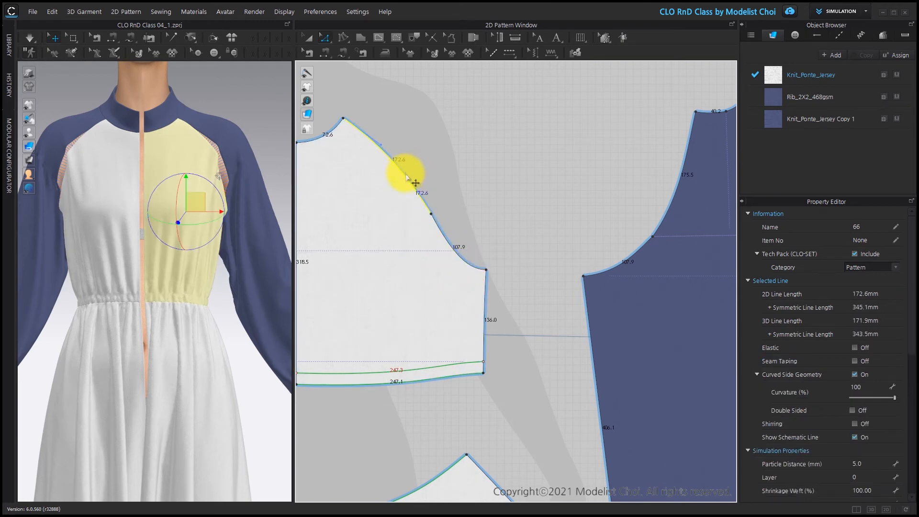
pyautogui.moveTo(415, 183); pyautogui.dragTo(414, 176)
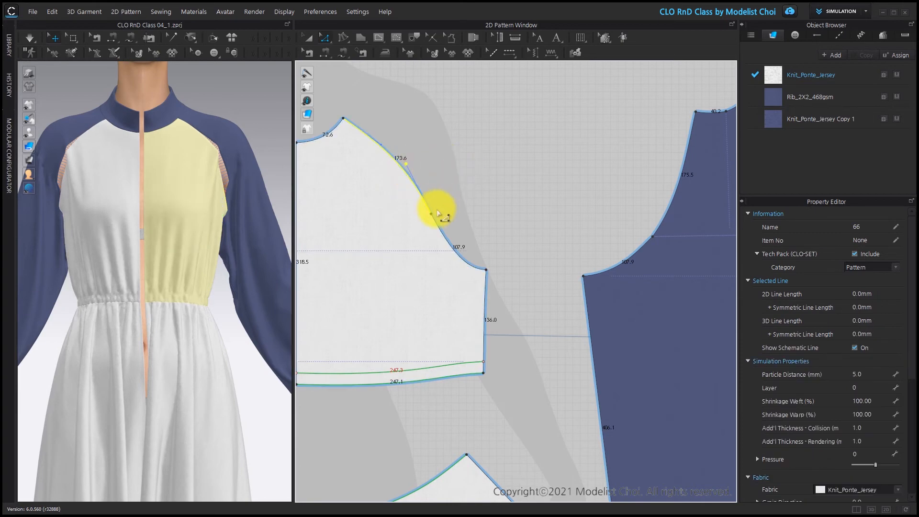
# Move the back bodice's armhole point, where the raglan line meets the armhole, 10 mm horizontally inward.
pyautogui.scroll(-5, 435, 208)
pyautogui.moveTo(732, 197); pyautogui.dragTo(527, 168, button='middle')
pyautogui.scroll(2, 528, 166)
pyautogui.moveTo(539, 183); pyautogui.dragTo(544, 182)
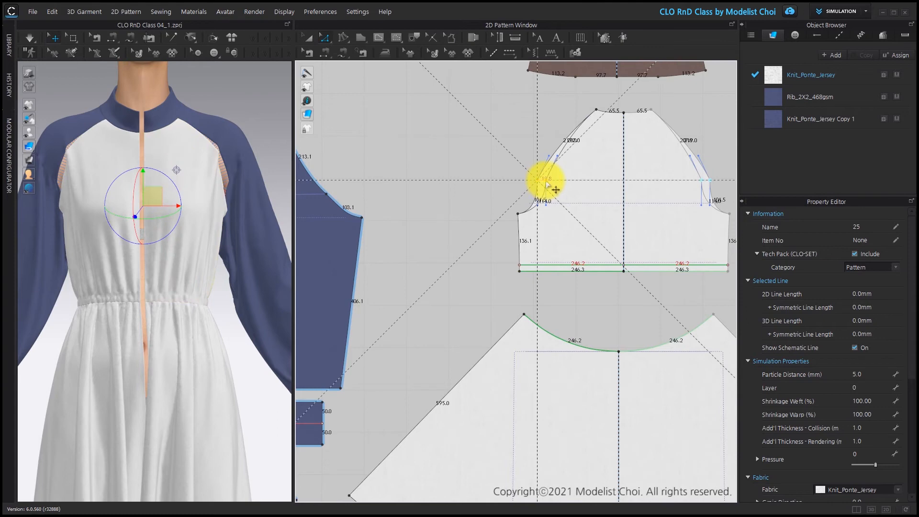
pyautogui.rightClick(552, 181)
pyautogui.write('10')
pyautogui.press('Return')
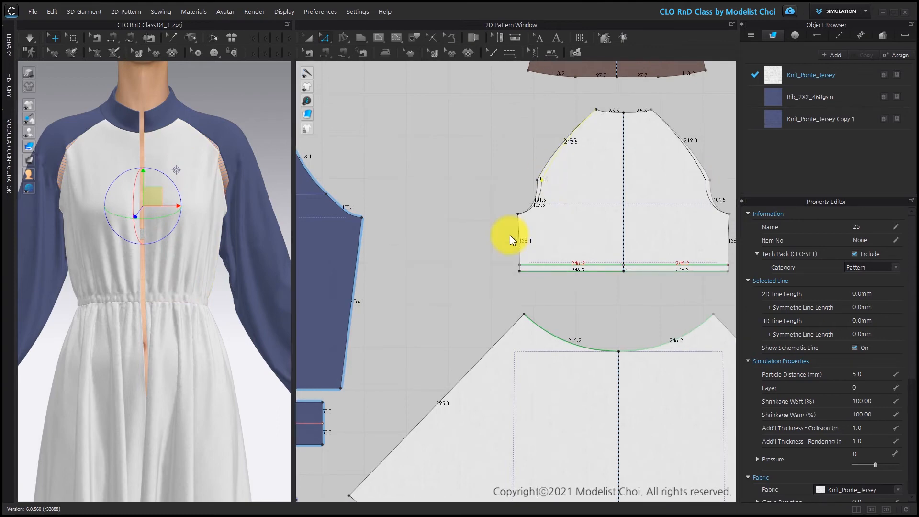
# Reshape the back bodice's lower armhole curve to about 103 mm and its upper raglan curve to about 214 mm.
pyautogui.scroll(3, 547, 180)
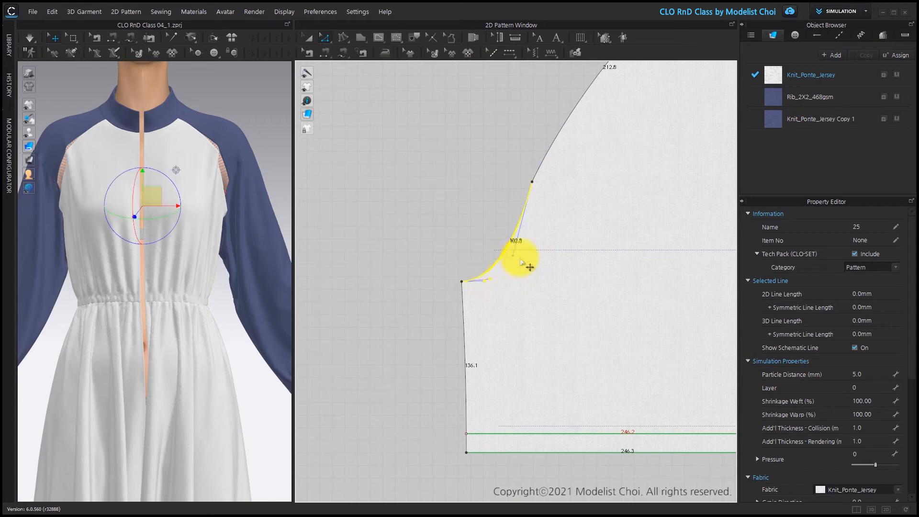
pyautogui.scroll(-4, 518, 261)
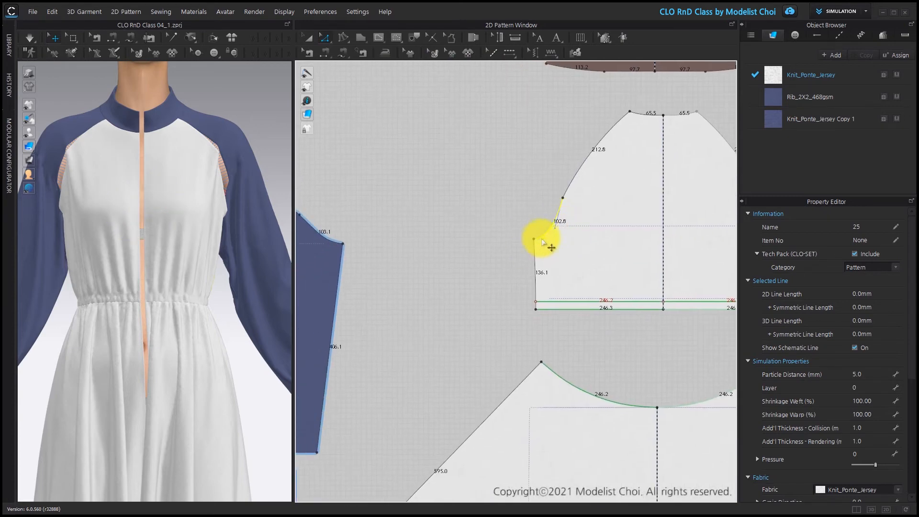
pyautogui.moveTo(510, 204); pyautogui.dragTo(596, 209, button='middle')
pyautogui.click(408, 239)
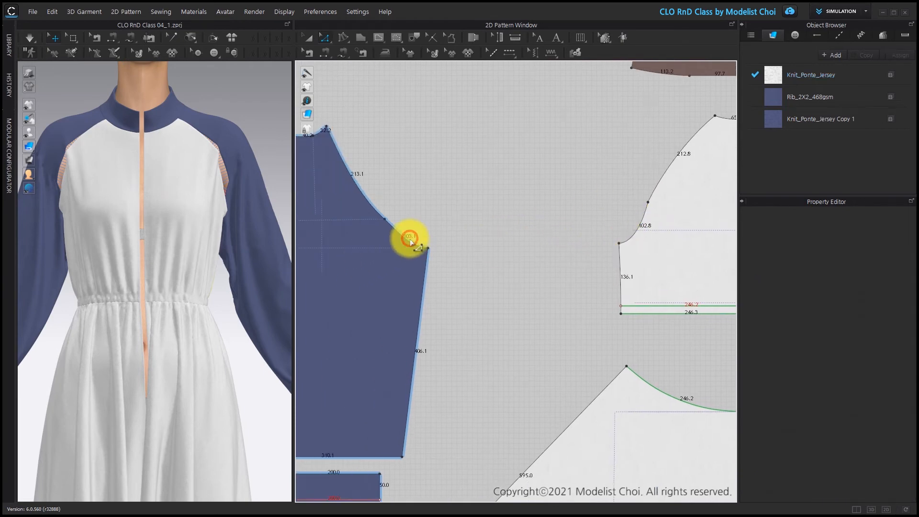
pyautogui.click(664, 177)
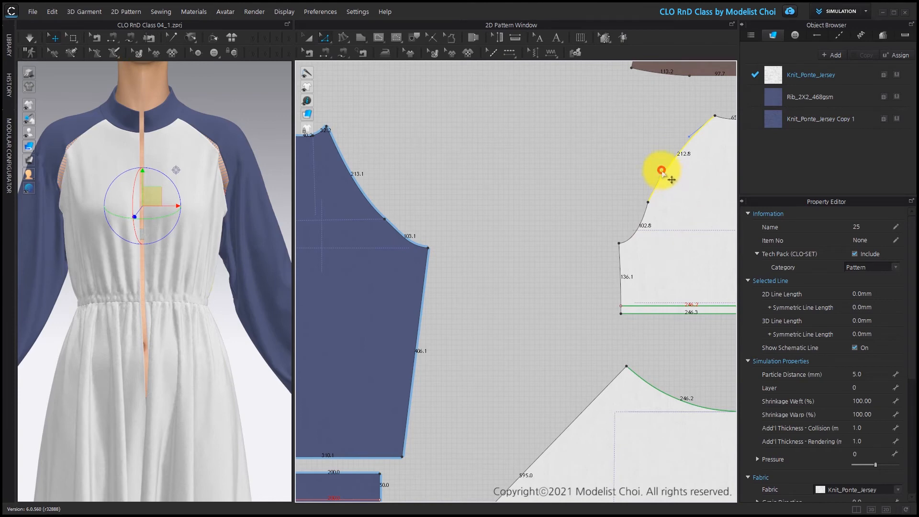
pyautogui.click(631, 189)
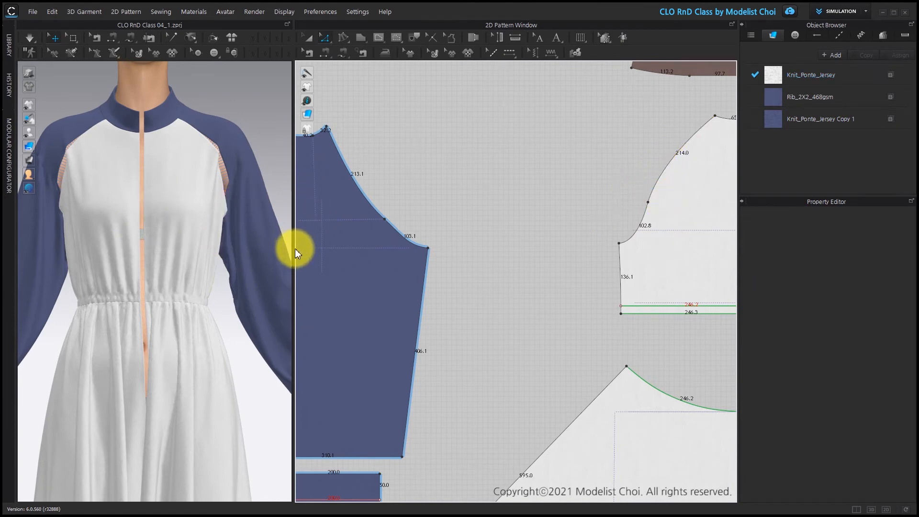
# Enlarge the 3D view and simulate the dress so the raglan sleeves settle against the reshaped bodice.
pyautogui.moveTo(293, 254); pyautogui.dragTo(568, 199)
pyautogui.moveTo(568, 199); pyautogui.dragTo(304, 375, button='right')
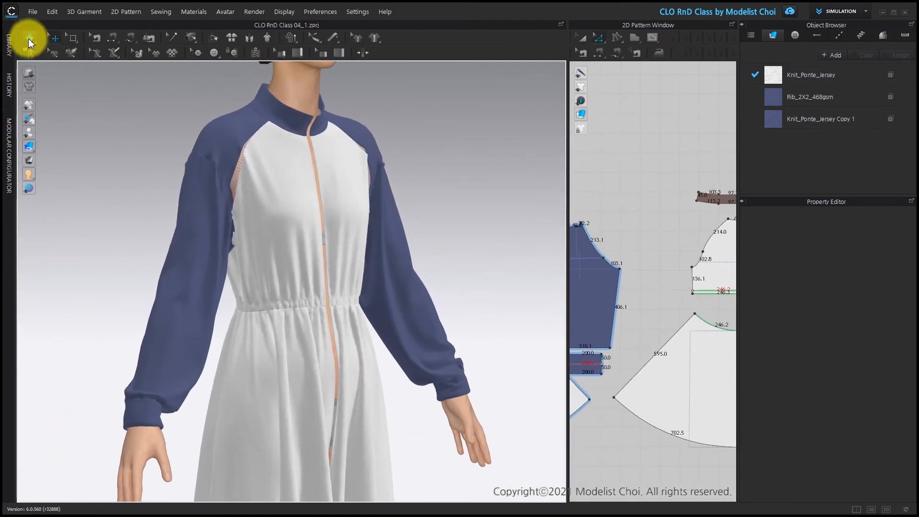
pyautogui.click(29, 38)
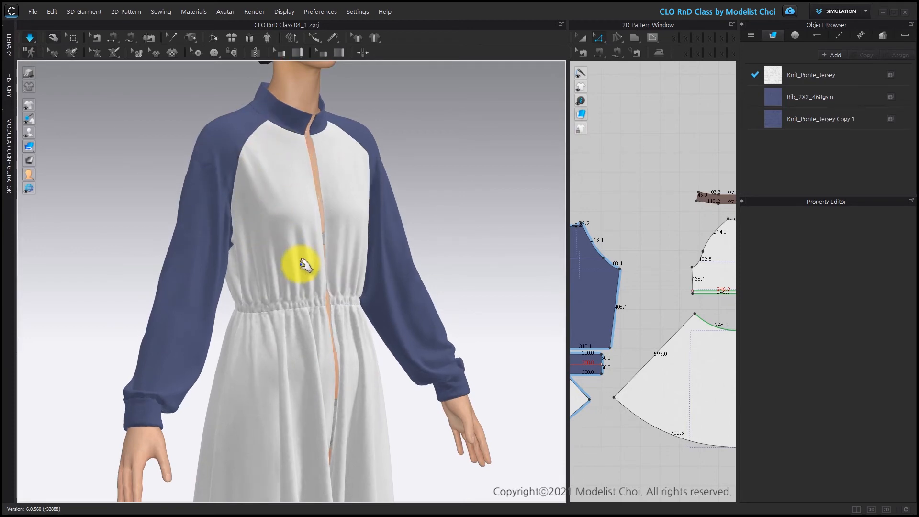
pyautogui.moveTo(260, 271)
pyautogui.mouseDown(button='right')
pyautogui.moveTo(250, 267)
pyautogui.moveTo(275, 269)
pyautogui.moveTo(241, 267)
pyautogui.mouseUp(button='right')
pyautogui.moveTo(116, 259); pyautogui.dragTo(263, 254, button='right')
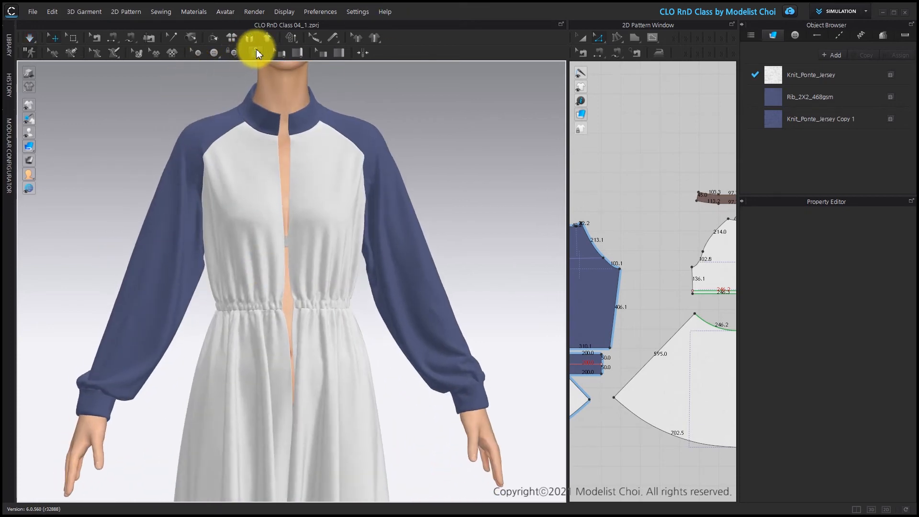
# Draw the first side of a zipper along one front opening edge, from the collar's upper corner down to the skirt hem.
pyautogui.click(256, 53)
pyautogui.scroll(5, 268, 80)
pyautogui.moveTo(272, 82); pyautogui.dragTo(289, 189, button='middle')
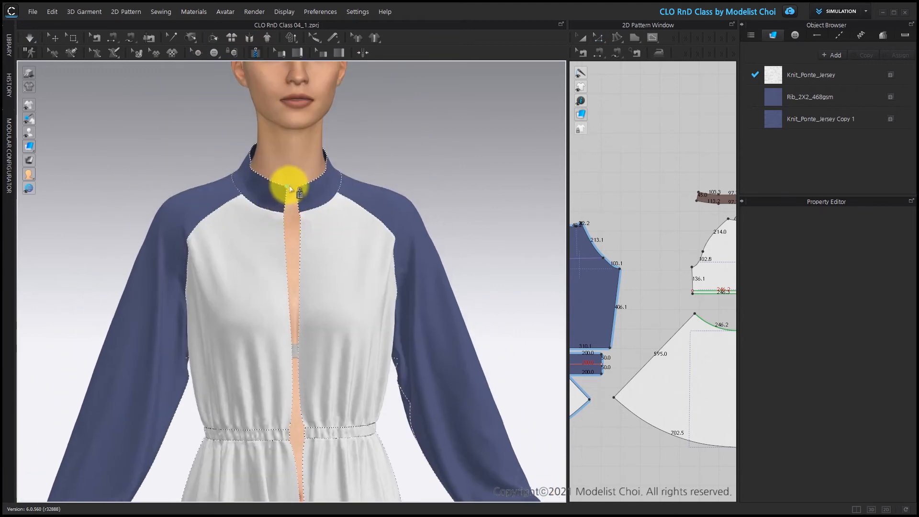
pyautogui.click(289, 185)
pyautogui.scroll(-2, 293, 289)
pyautogui.moveTo(294, 290); pyautogui.dragTo(271, 82, button='middle')
pyautogui.moveTo(259, 361); pyautogui.dragTo(276, 312, button='right')
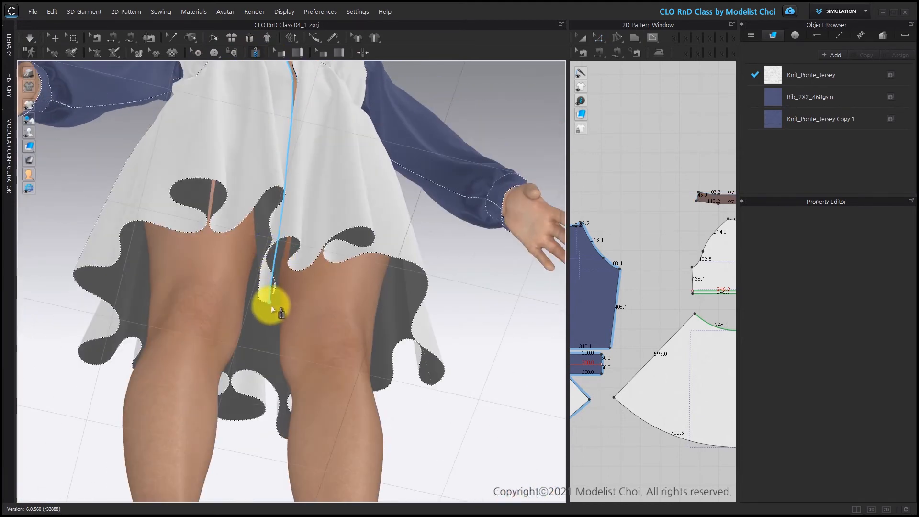
pyautogui.doubleClick(272, 306)
# Complete the zipper by drawing its second side along the opposite front edge, from the collar's upper corner to the skirt hem.
pyautogui.moveTo(321, 134); pyautogui.dragTo(331, 277, button='middle')
pyautogui.moveTo(334, 214); pyautogui.dragTo(302, 299, button='right')
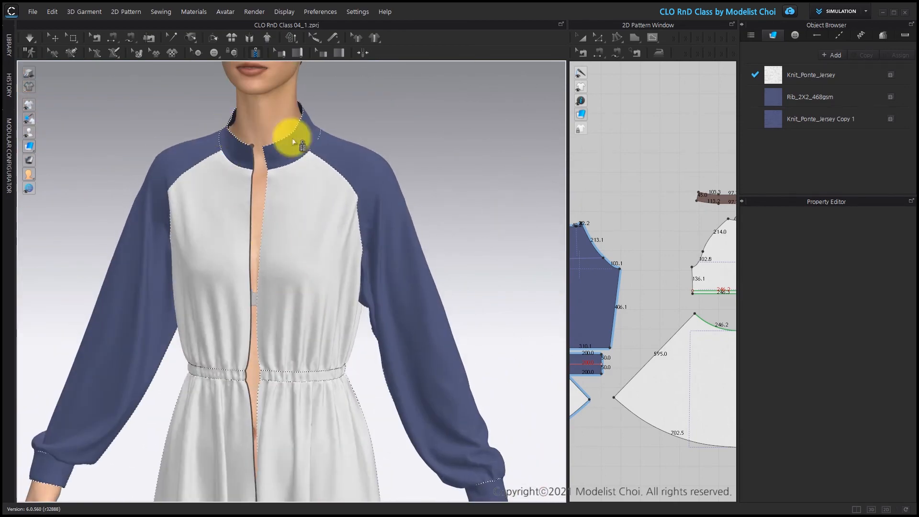
pyautogui.click(261, 146)
pyautogui.scroll(-2, 313, 285)
pyautogui.moveTo(313, 292); pyautogui.dragTo(302, 159, button='middle')
pyautogui.moveTo(271, 410); pyautogui.dragTo(268, 324, button='right')
pyautogui.moveTo(303, 236); pyautogui.dragTo(353, 248, button='right')
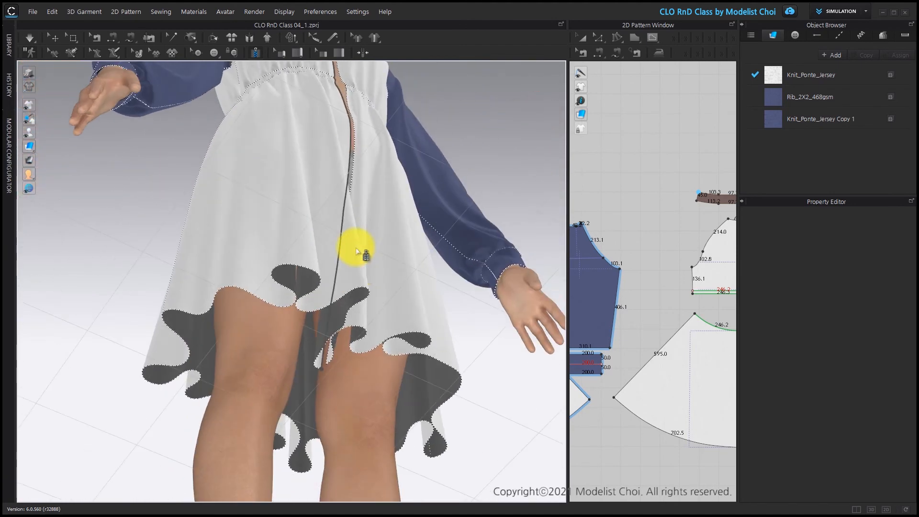
pyautogui.doubleClick(331, 366)
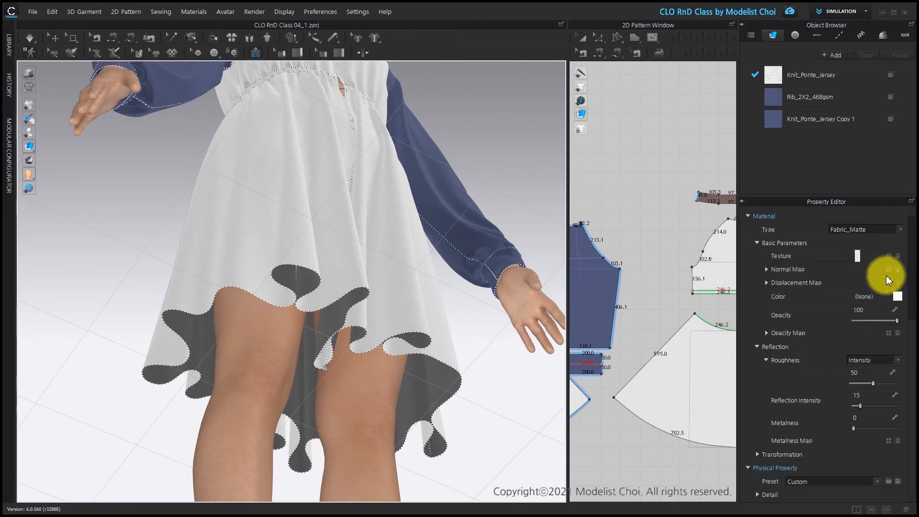
# Set the zipper's thickness to 1.0 mm, its particle distance to 5 mm and its physical property preset to Trim_Hardware.
pyautogui.scroll(3, 837, 282)
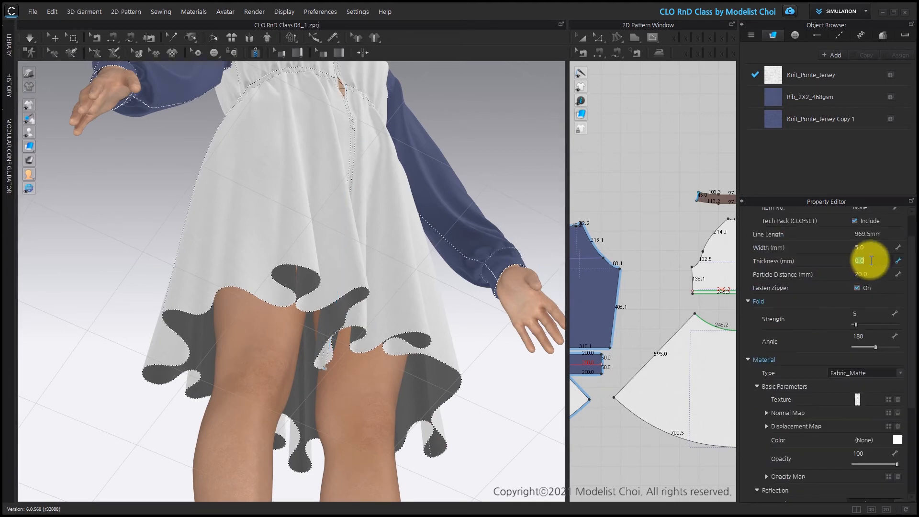
pyautogui.write('5')
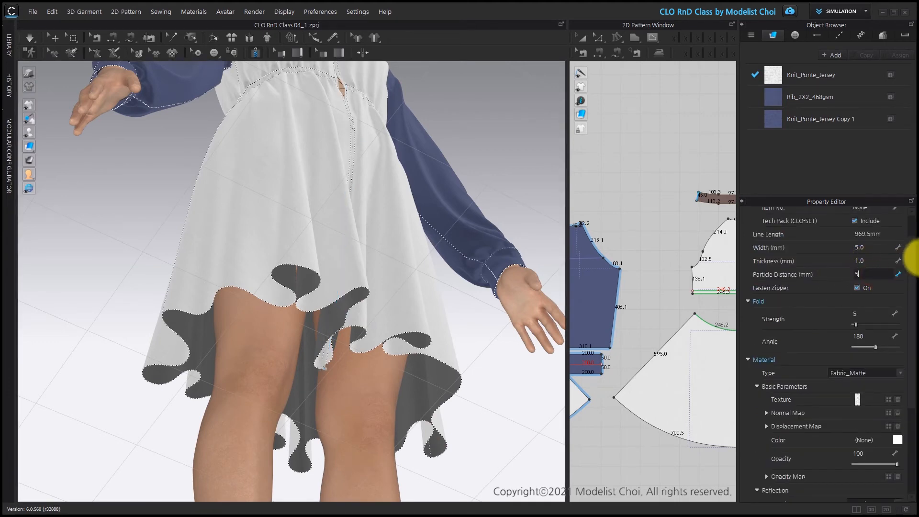
pyautogui.scroll(-3, 911, 257)
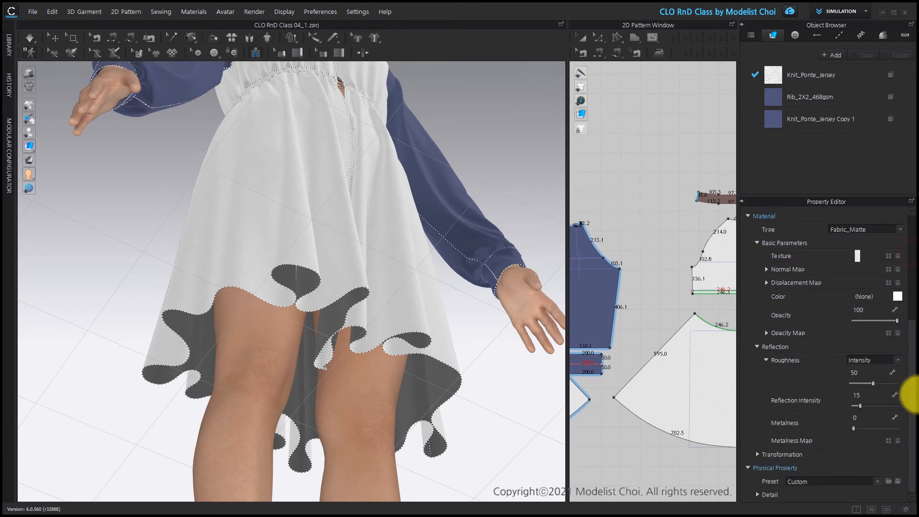
pyautogui.click(789, 481)
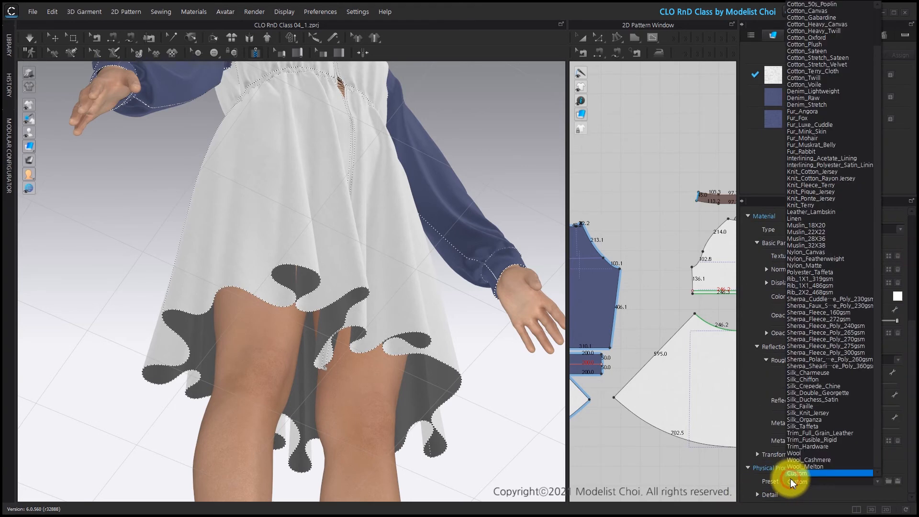
pyautogui.click(807, 448)
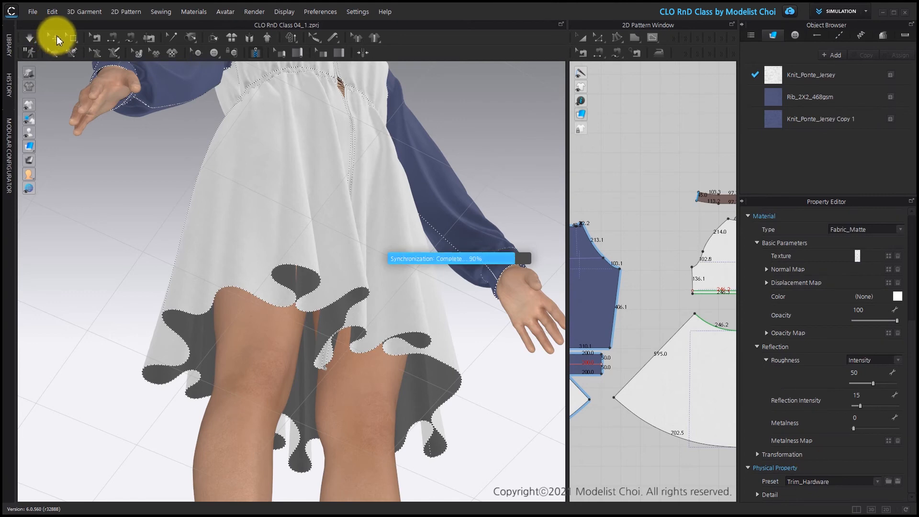
# Simulate the dress to close the front zipper, check it from the front, and clear the zipper selection.
pyautogui.click(56, 35)
pyautogui.press('2')
pyautogui.scroll(4, 313, 167)
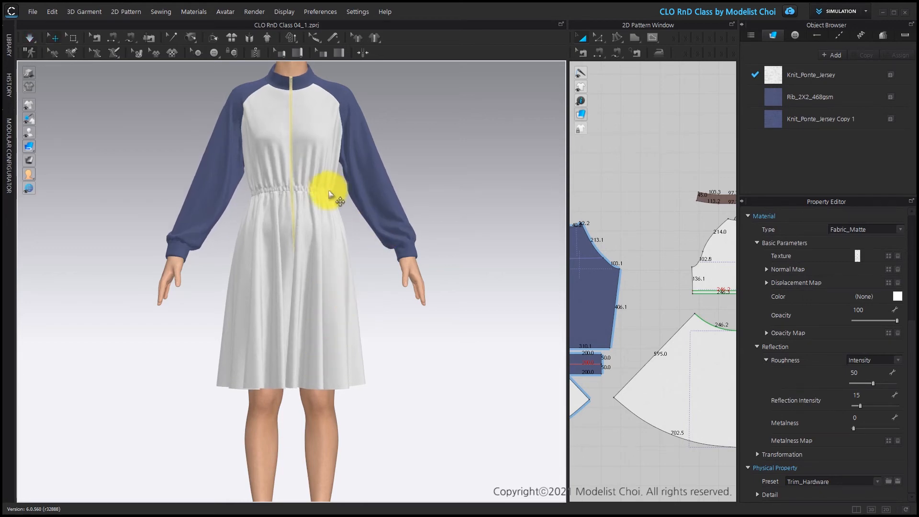
pyautogui.press('2')
pyautogui.scroll(5, 340, 149)
pyautogui.moveTo(347, 278); pyautogui.dragTo(433, 246, button='right')
pyautogui.press('2')
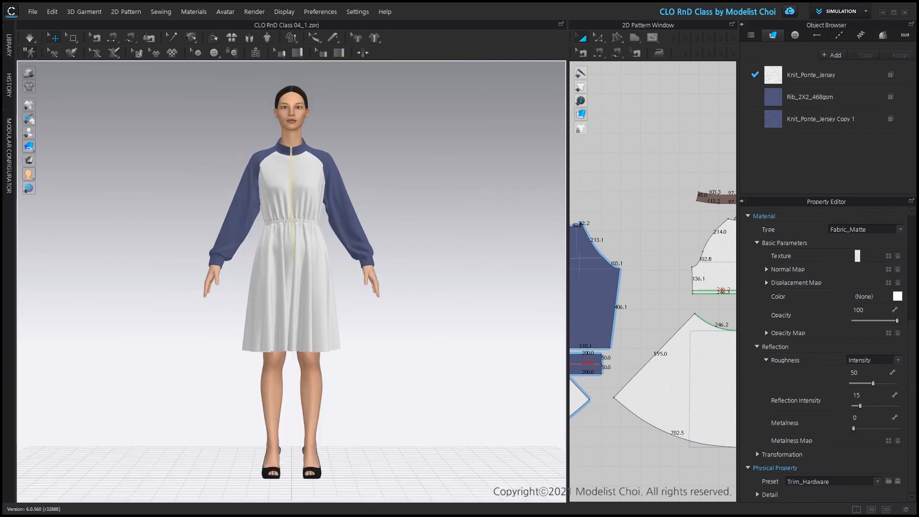
pyautogui.click(498, 324)
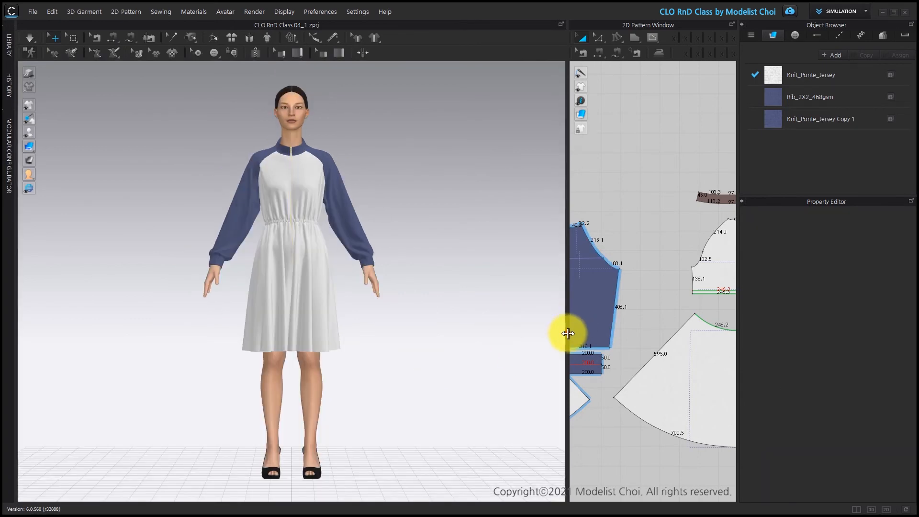
# Enlarge the 2D pattern view and change the zipper slider's puller at the collar to the round ring shape.
pyautogui.moveTo(568, 334); pyautogui.dragTo(292, 215)
pyautogui.scroll(-5, 430, 196)
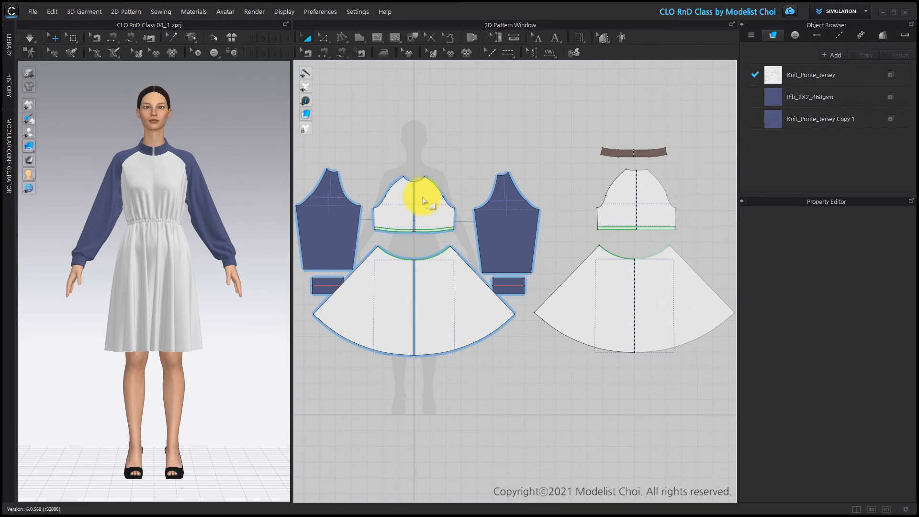
pyautogui.scroll(8, 134, 148)
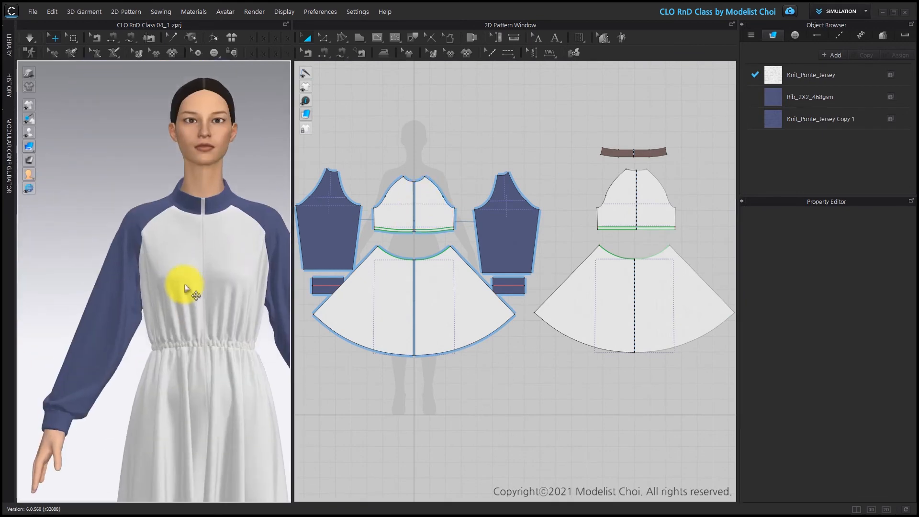
pyautogui.scroll(5, 144, 266)
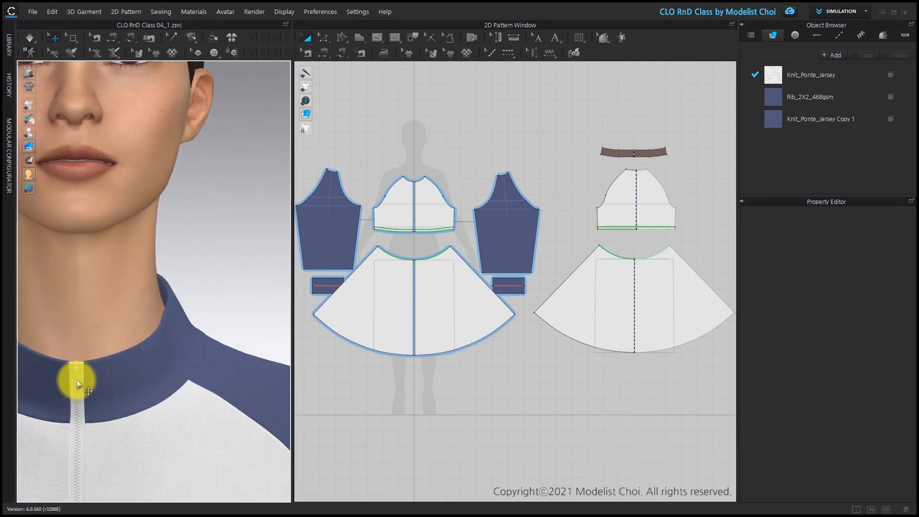
pyautogui.click(76, 383)
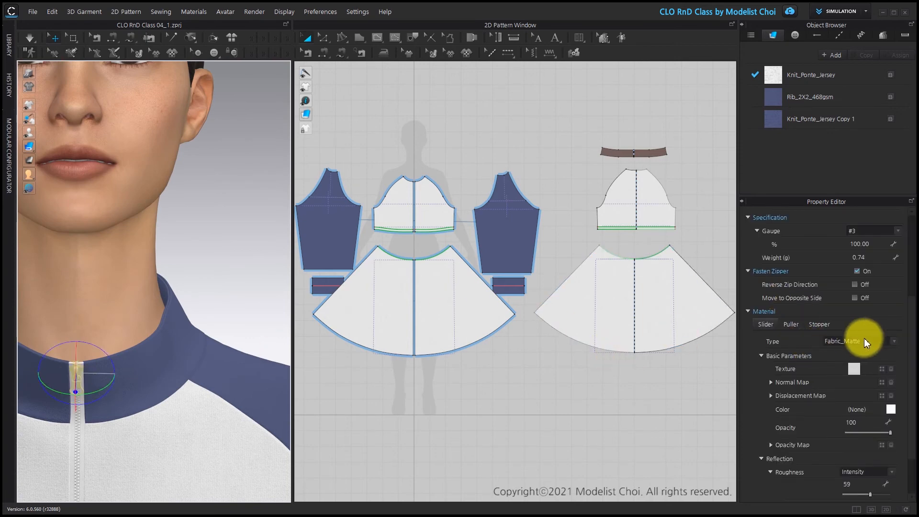
pyautogui.scroll(3, 877, 239)
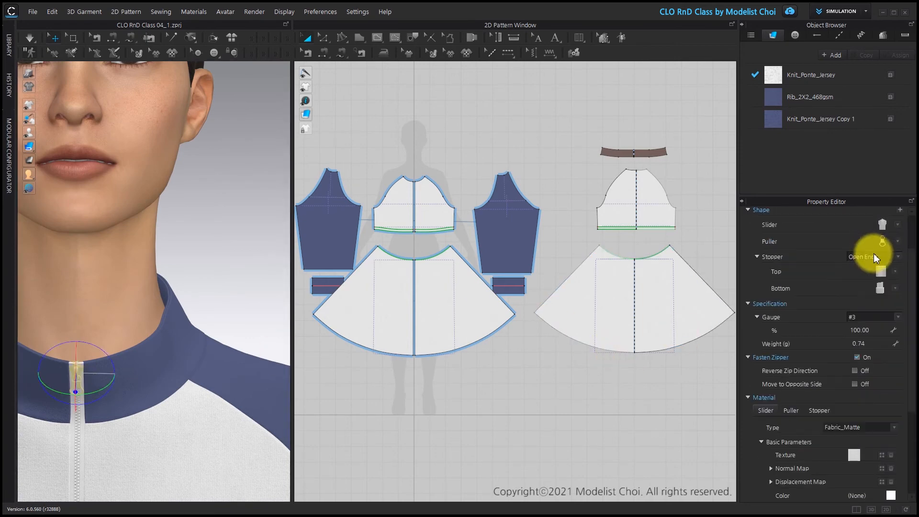
pyautogui.click(897, 241)
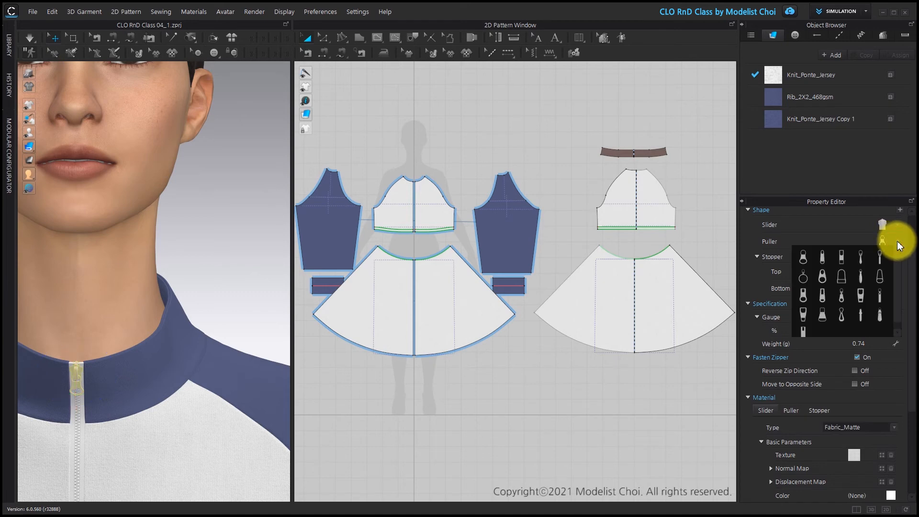
pyautogui.click(803, 277)
# Set the zipper slider's material type to Metal and check the zipper on the dress.
pyautogui.click(867, 430)
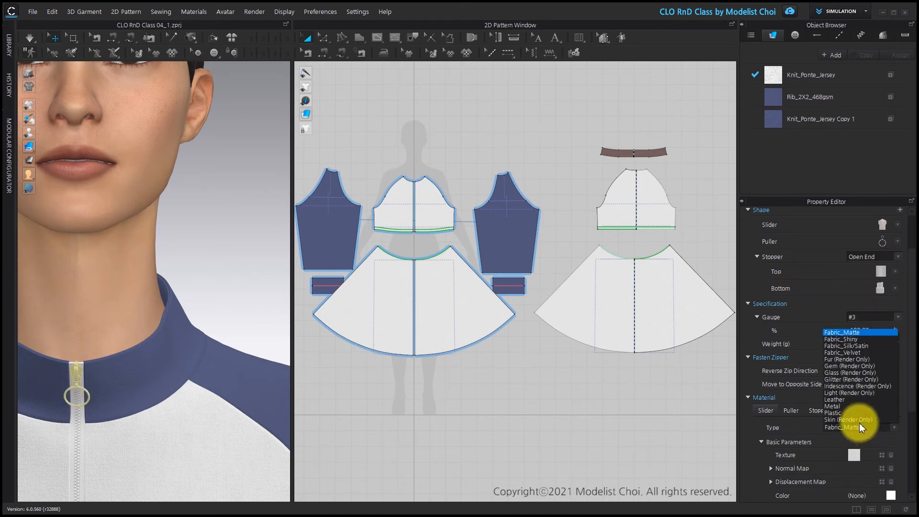
pyautogui.click(836, 405)
pyautogui.press('2')
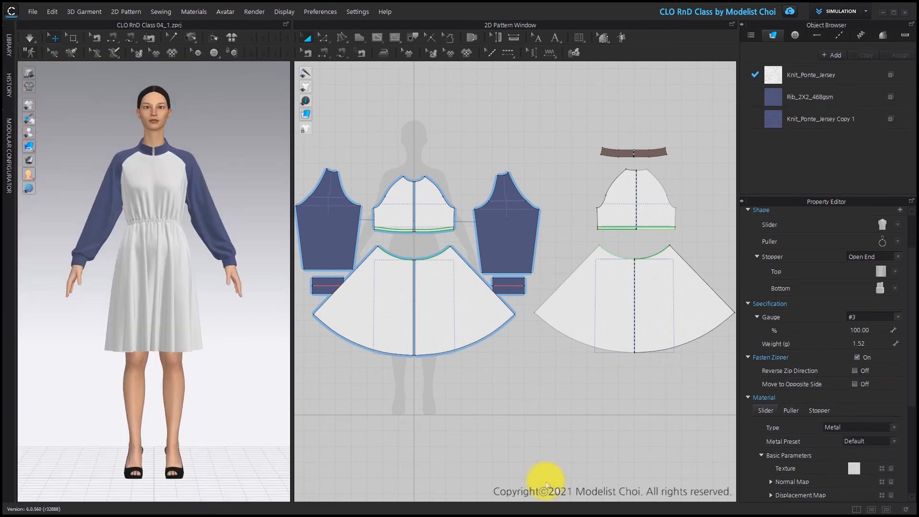
pyautogui.click(244, 166)
pyautogui.scroll(5, 217, 178)
pyautogui.moveTo(217, 181); pyautogui.dragTo(234, 299, button='middle')
pyautogui.scroll(4, 233, 297)
pyautogui.moveTo(232, 290); pyautogui.dragTo(202, 301, button='right')
pyautogui.press('2')
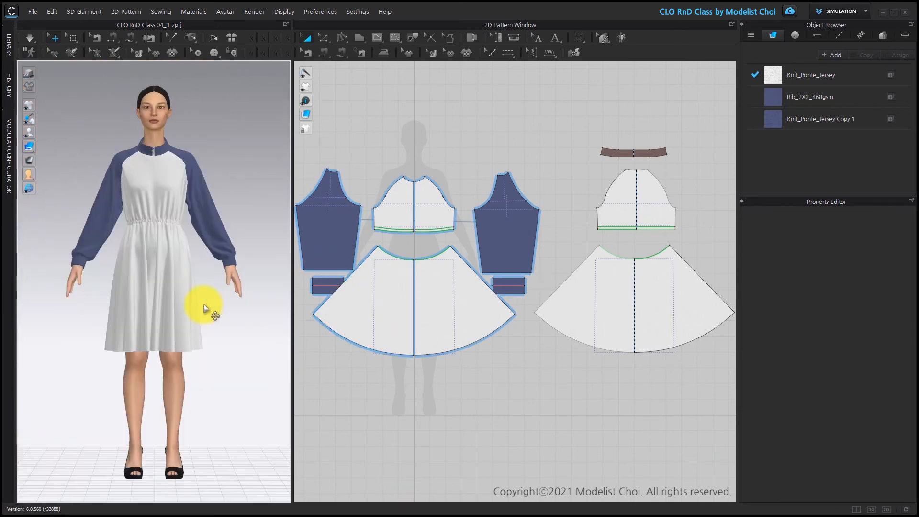
# Save the project under the new name CLO RnD Class 04_3.
pyautogui.click(32, 12)
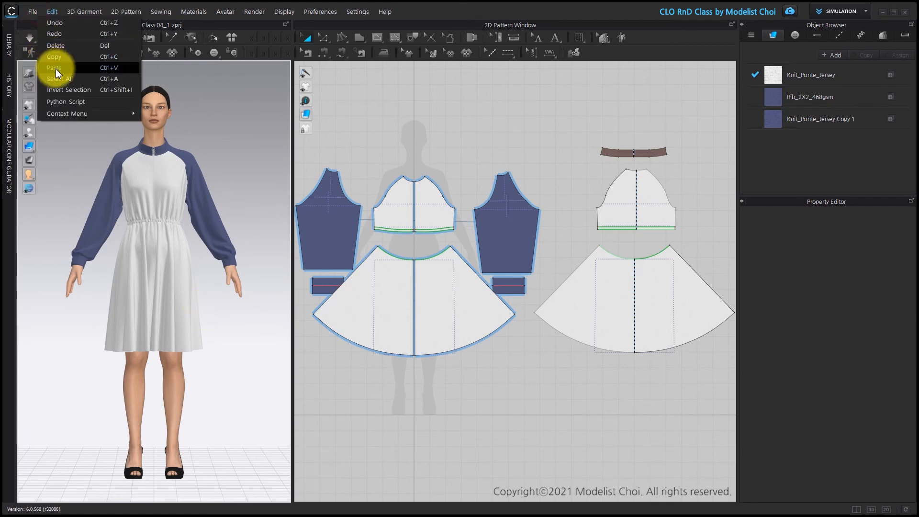
pyautogui.moveTo(51, 70)
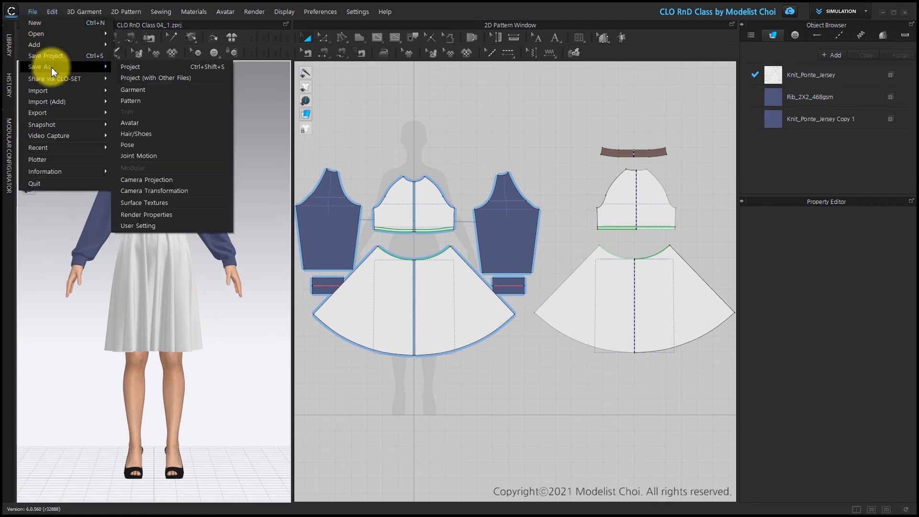
pyautogui.click(124, 68)
pyautogui.click(455, 144)
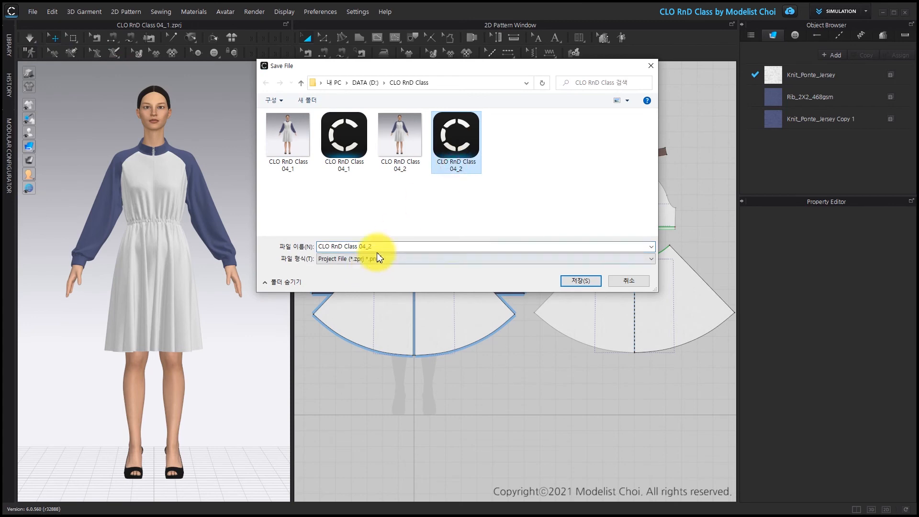
pyautogui.press('Right')
pyautogui.press('BackSpace')
pyautogui.write('3')
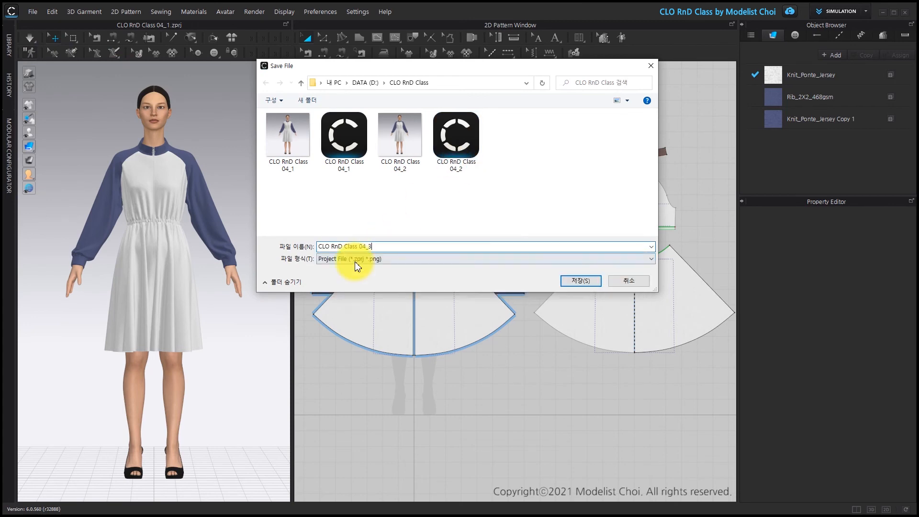
pyautogui.press('Return')
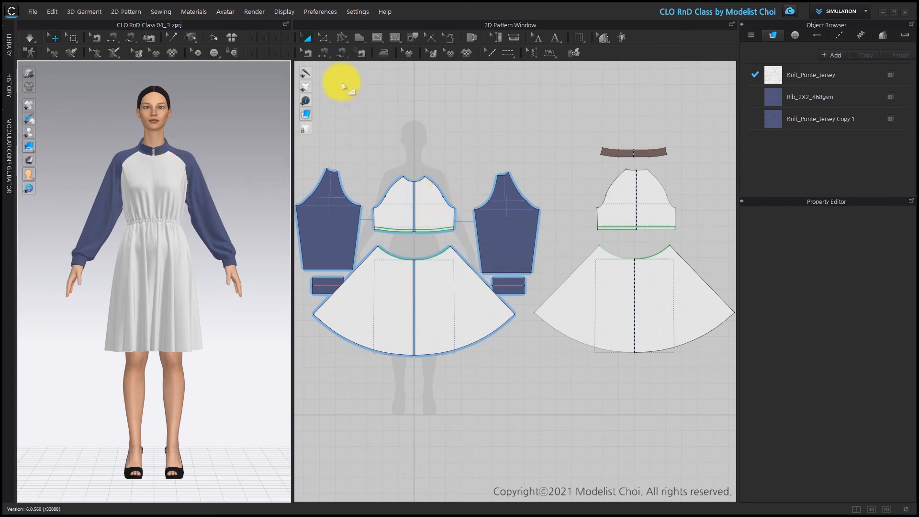
# Draw a slanted internal line about 187 mm long on the front bodice from the armhole curve down to the centre front edge.
pyautogui.click(377, 38)
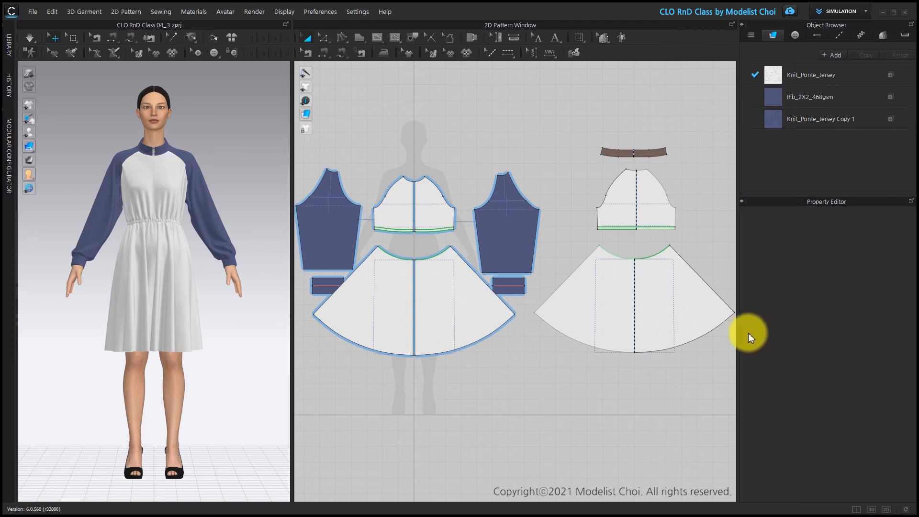
pyautogui.click(378, 38)
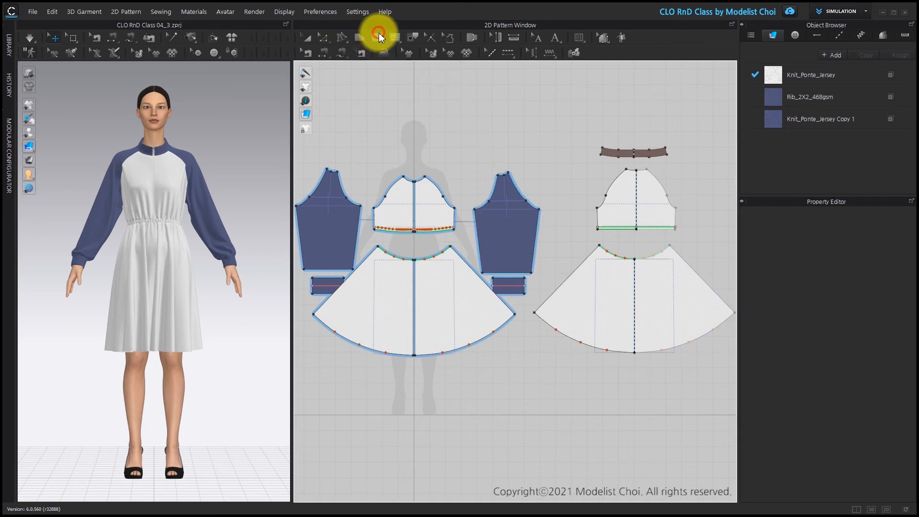
pyautogui.scroll(5, 411, 215)
pyautogui.scroll(3, 528, 130)
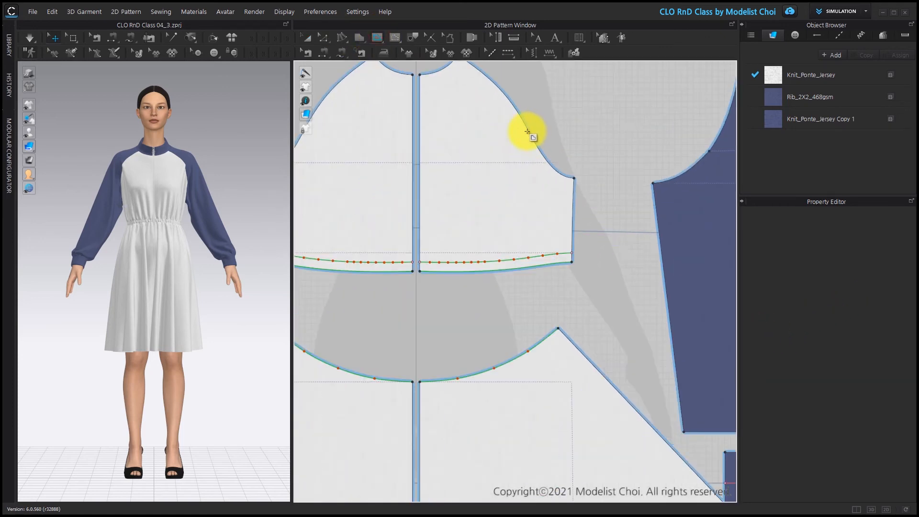
pyautogui.click(528, 131)
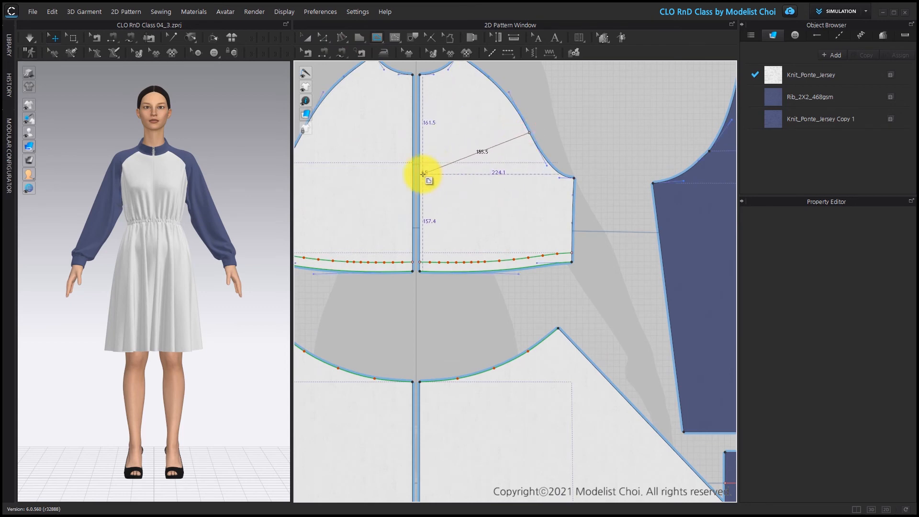
pyautogui.scroll(2, 421, 175)
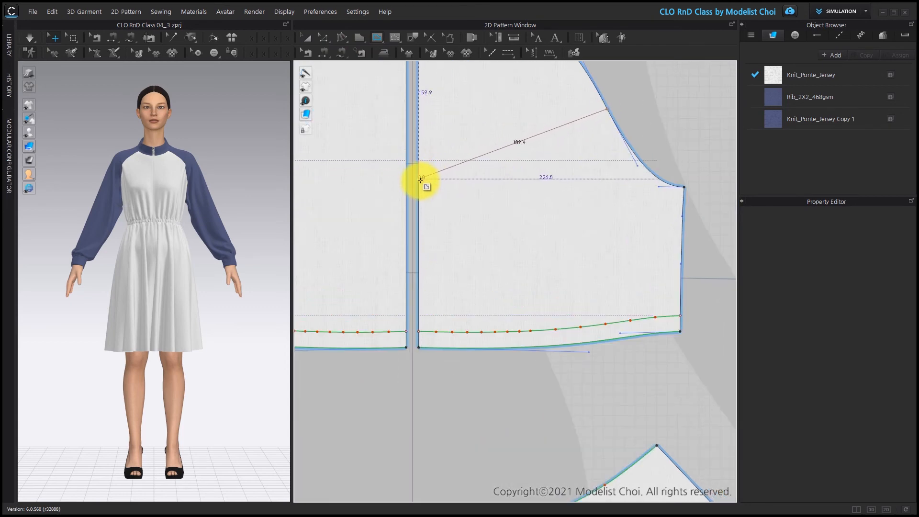
pyautogui.click(389, 217)
# Show the internal lines on the 3D garment and check the new bodice line from the front.
pyautogui.moveTo(27, 103)
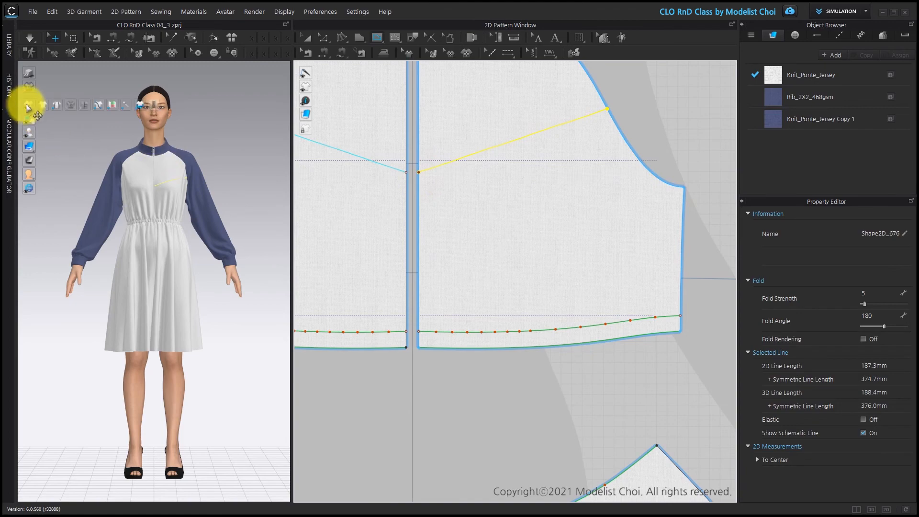
pyautogui.scroll(4, 182, 206)
pyautogui.moveTo(184, 199); pyautogui.dragTo(183, 285, button='middle')
pyautogui.scroll(3, 166, 215)
pyautogui.moveTo(166, 215); pyautogui.dragTo(162, 274, button='middle')
pyautogui.moveTo(201, 262); pyautogui.dragTo(183, 268, button='right')
# Draw a V-shaped internal line about 345 mm long on the sleeve, running between its two armhole notch points through the sleeve's centre.
pyautogui.scroll(-7, 425, 209)
pyautogui.scroll(5, 561, 193)
pyautogui.click(489, 194)
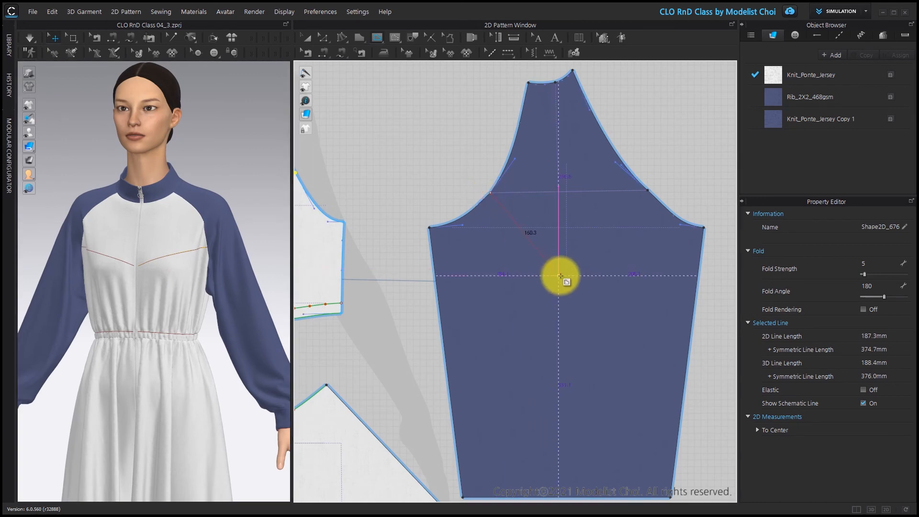
pyautogui.click(559, 275)
pyautogui.doubleClick(646, 190)
# Draw a slanted internal line on the back bodice from near the armhole to the centre back and view the dress from behind.
pyautogui.scroll(-5, 508, 222)
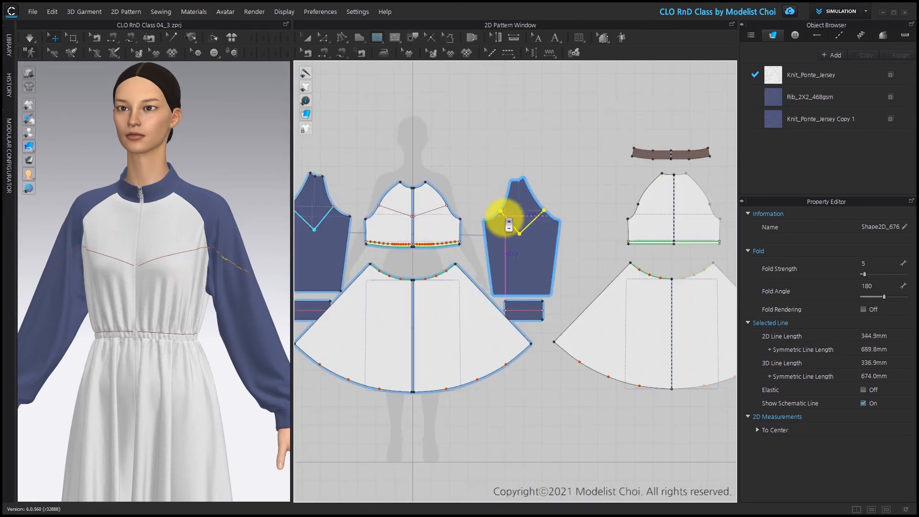
pyautogui.scroll(6, 599, 204)
pyautogui.click(594, 207)
pyautogui.doubleClick(698, 235)
pyautogui.moveTo(193, 317); pyautogui.dragTo(12, 313, button='right')
# Move the outer end of the back bodice's internal line onto the armhole curve point.
pyautogui.click(324, 37)
pyautogui.scroll(4, 591, 203)
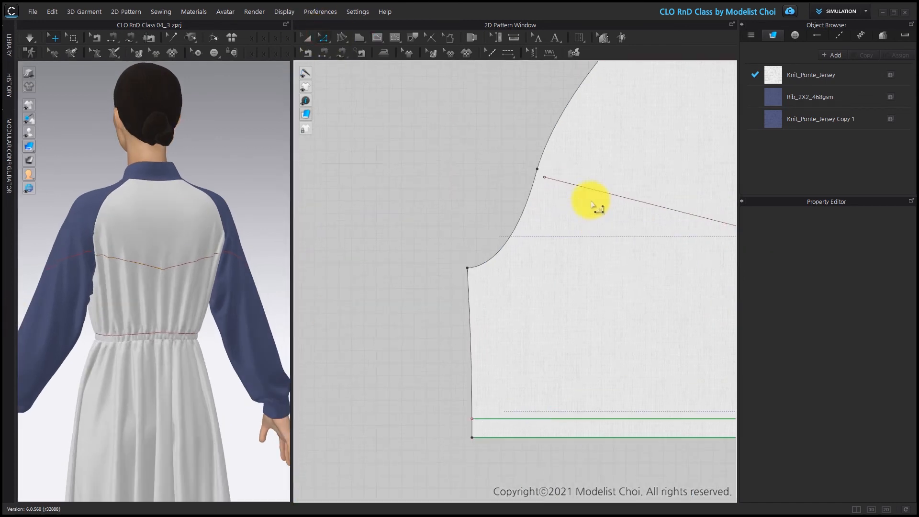
pyautogui.moveTo(543, 176); pyautogui.dragTo(537, 169)
# Raise the tip of the sleeve's V-shaped internal line slightly and check its alignment with the bodice lines around the dress.
pyautogui.moveTo(107, 295)
pyautogui.mouseDown(button='right')
pyautogui.moveTo(144, 307)
pyautogui.moveTo(102, 301)
pyautogui.mouseUp(button='right')
pyautogui.scroll(-5, 445, 215)
pyautogui.moveTo(470, 232); pyautogui.dragTo(673, 206, button='middle')
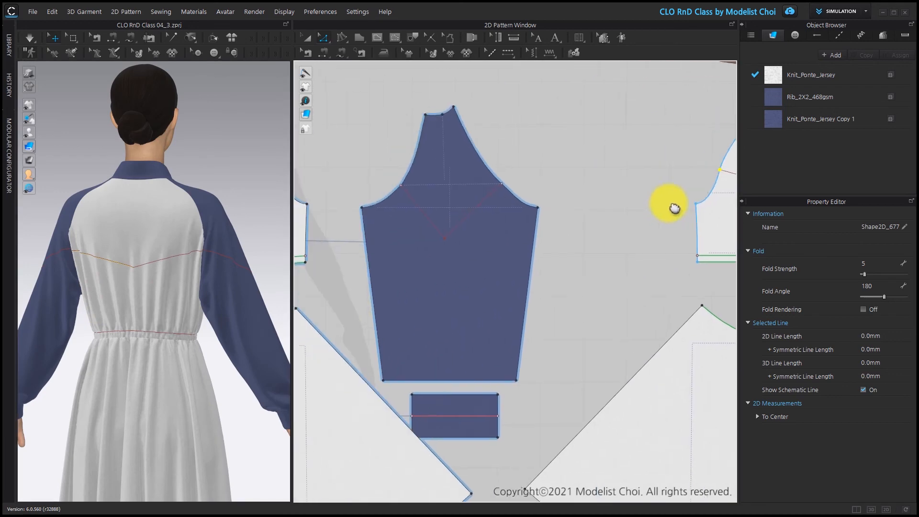
pyautogui.scroll(3, 483, 188)
pyautogui.moveTo(133, 308); pyautogui.dragTo(318, 313, button='right')
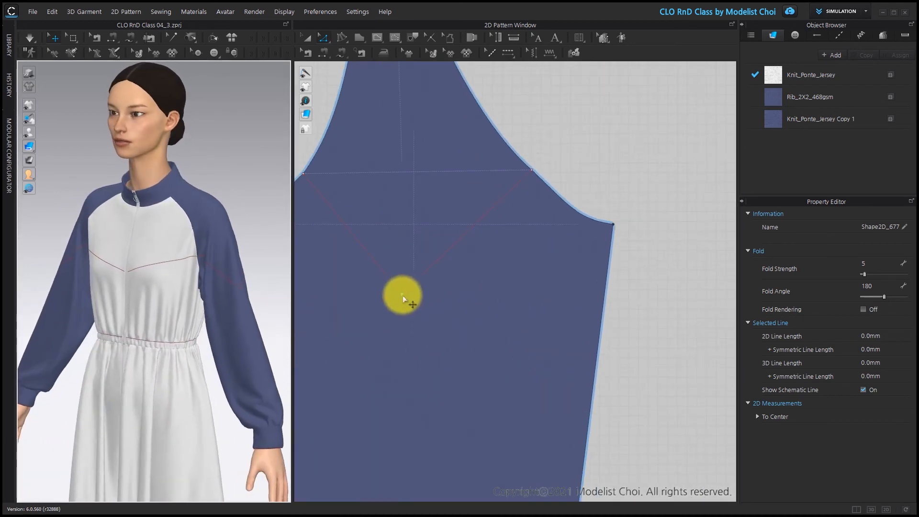
pyautogui.click(402, 293)
pyautogui.moveTo(102, 418); pyautogui.dragTo(146, 385, button='right')
pyautogui.scroll(-3, 447, 270)
pyautogui.scroll(-2, 447, 270)
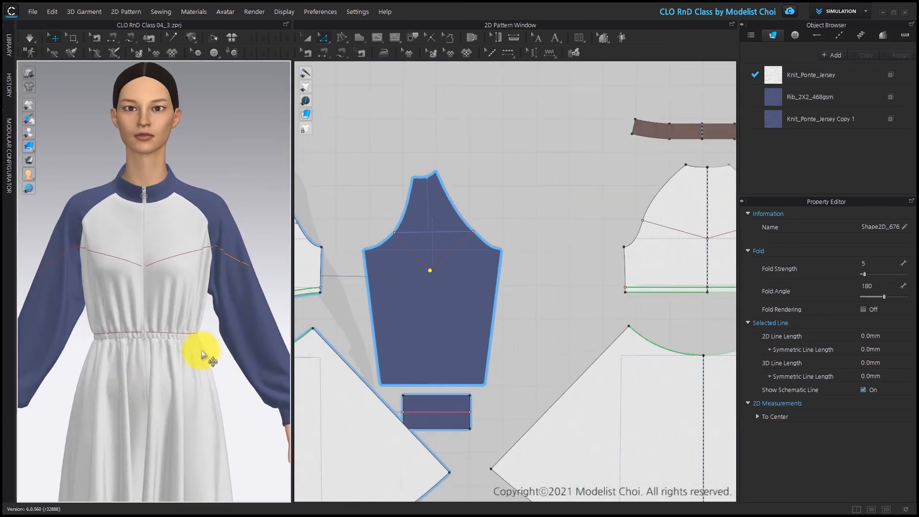
# Cut and sew the back bodice along its slanted internal line.
pyautogui.moveTo(293, 312); pyautogui.dragTo(473, 308)
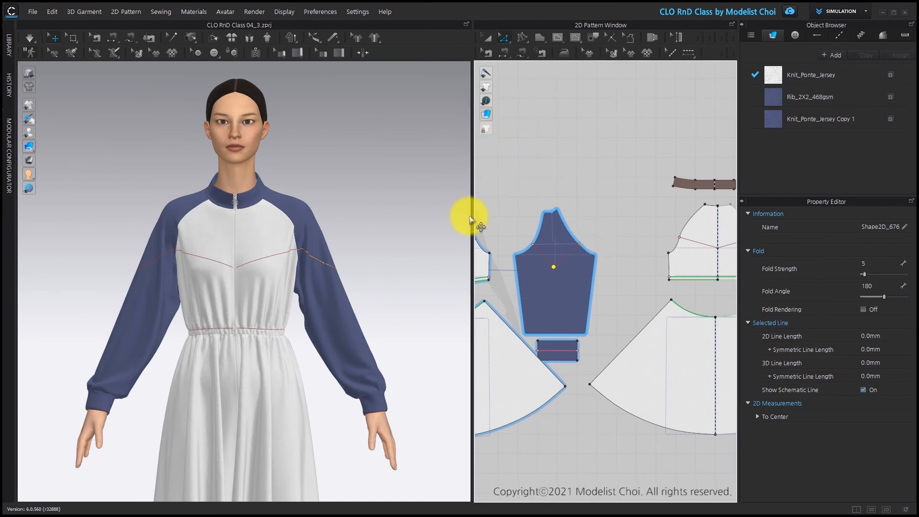
pyautogui.moveTo(473, 216); pyautogui.dragTo(332, 239)
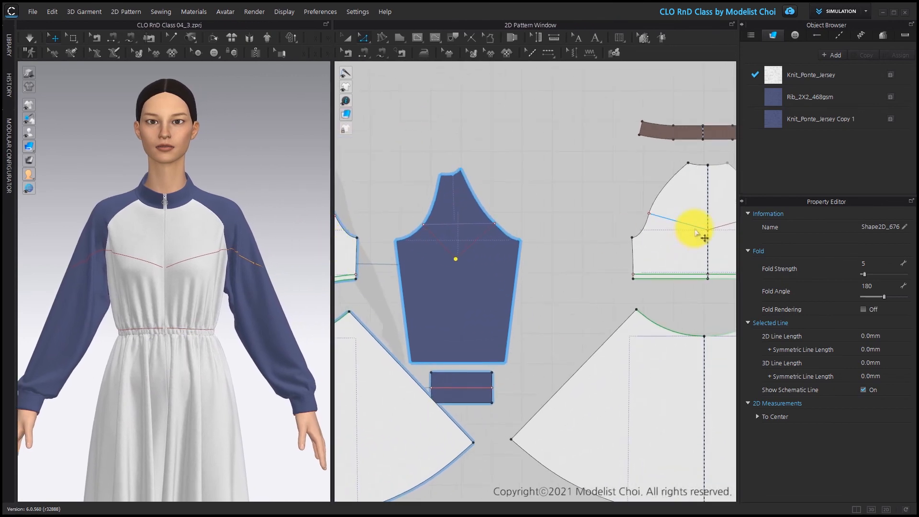
pyautogui.click(695, 228)
pyautogui.rightClick(694, 229)
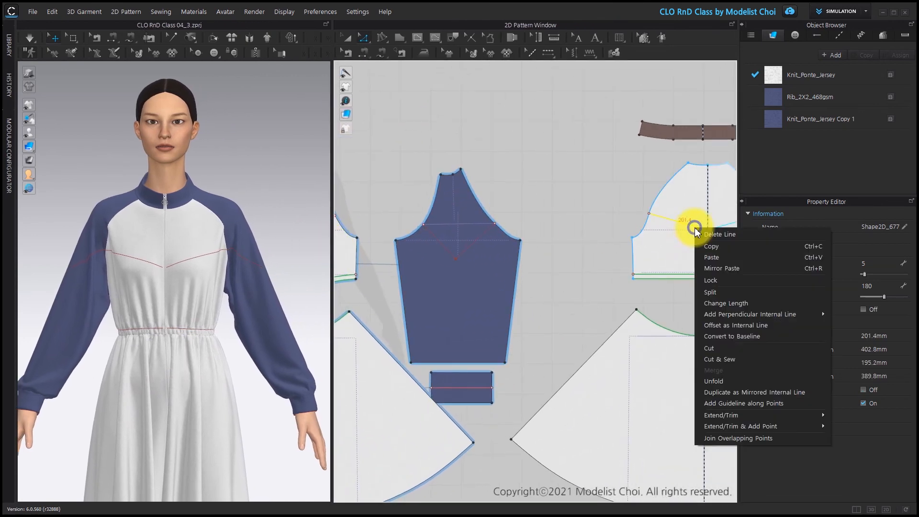
pyautogui.click(723, 360)
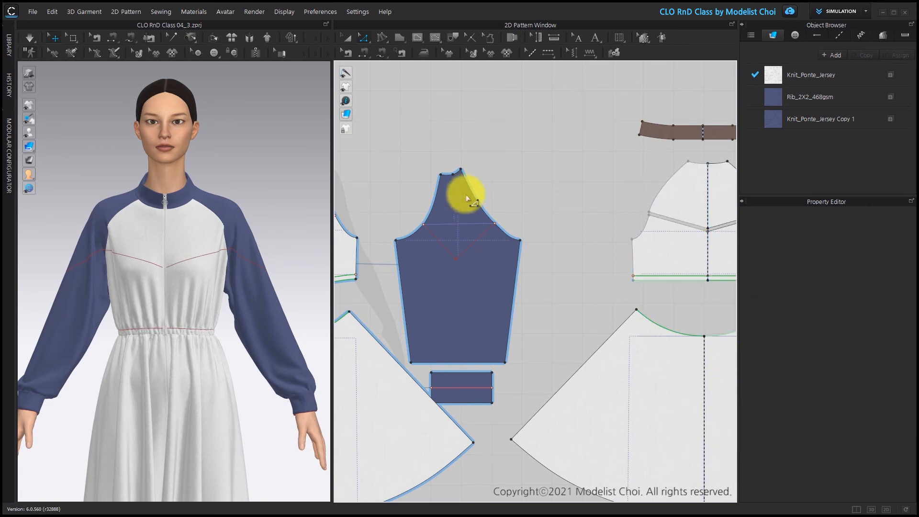
# Cut and sew the sleeve along its full V-shaped line and the front bodice along its slanted line.
pyautogui.doubleClick(484, 241)
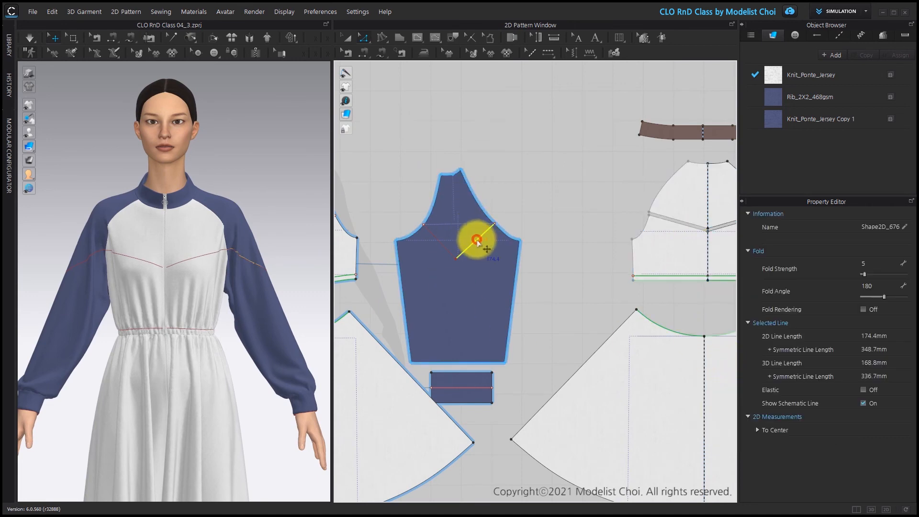
pyautogui.rightClick(452, 252)
pyautogui.click(486, 362)
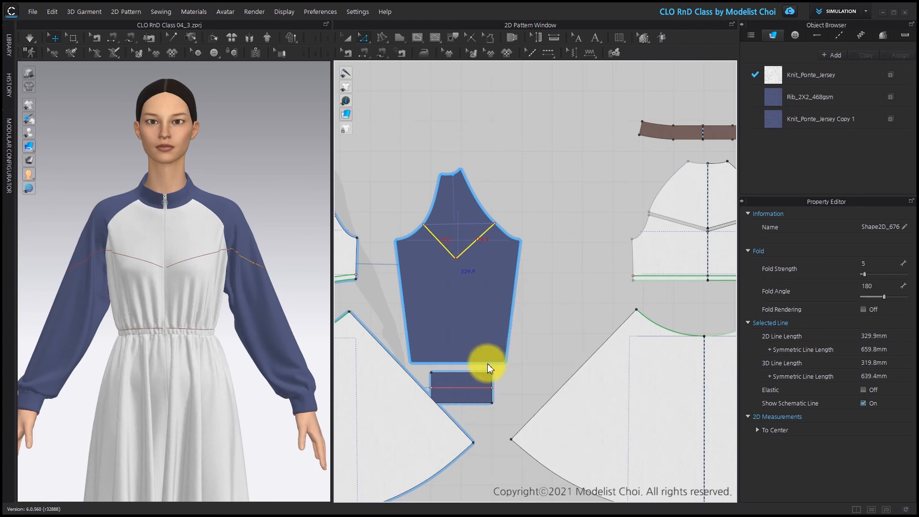
pyautogui.scroll(-5, 489, 236)
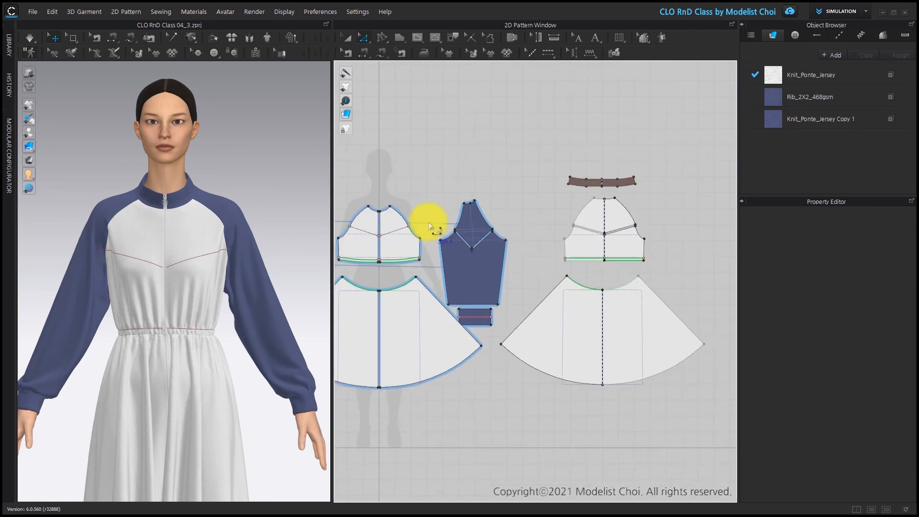
pyautogui.rightClick(392, 235)
pyautogui.click(432, 363)
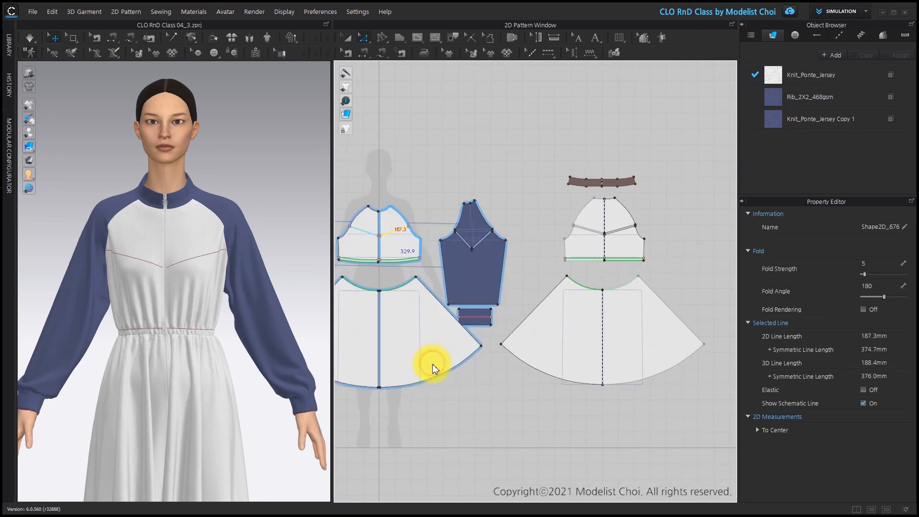
# Examine the new yoke seams across the front and sleeves in an enlarged 3D view, and recentre the pattern pieces.
pyautogui.scroll(2, 365, 216)
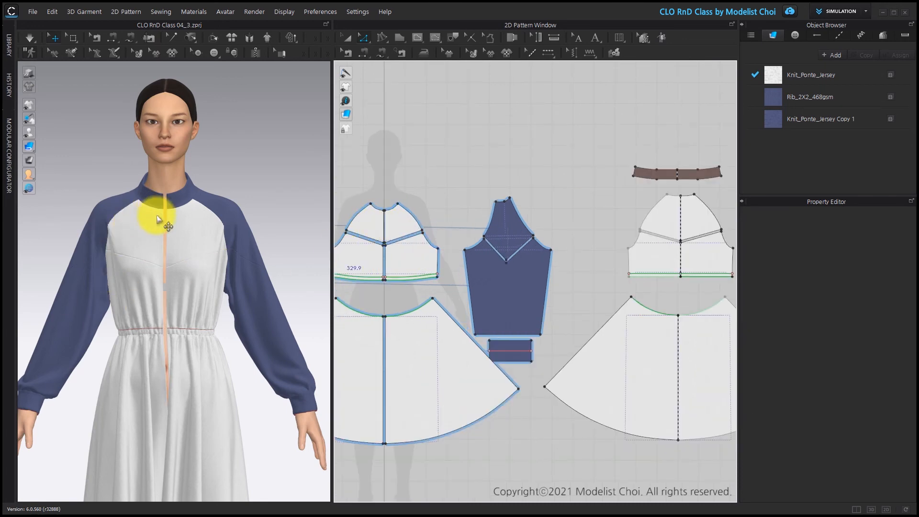
pyautogui.scroll(3, 157, 219)
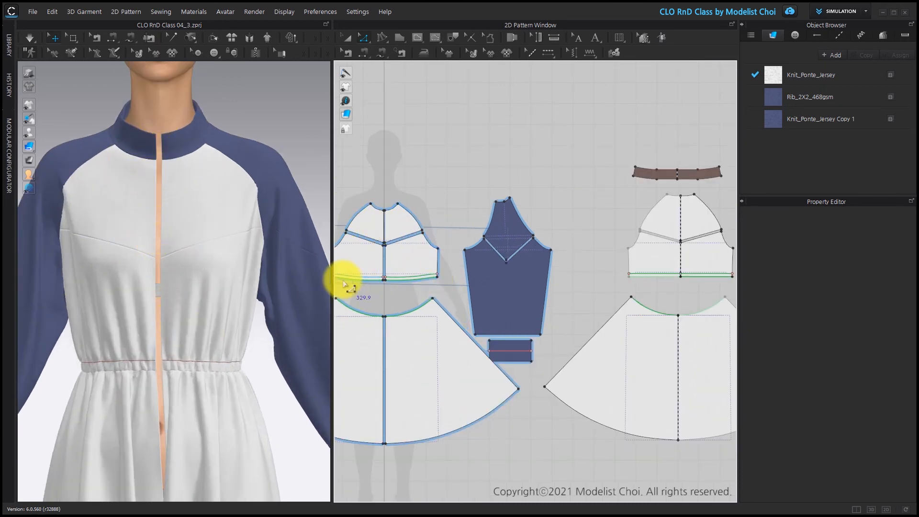
pyautogui.moveTo(401, 295); pyautogui.dragTo(456, 278, button='middle')
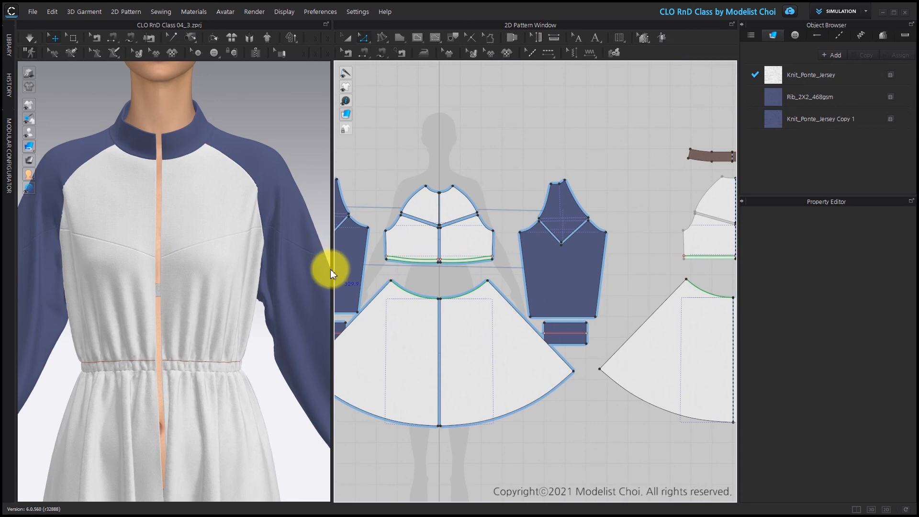
pyautogui.moveTo(332, 268); pyautogui.dragTo(495, 244)
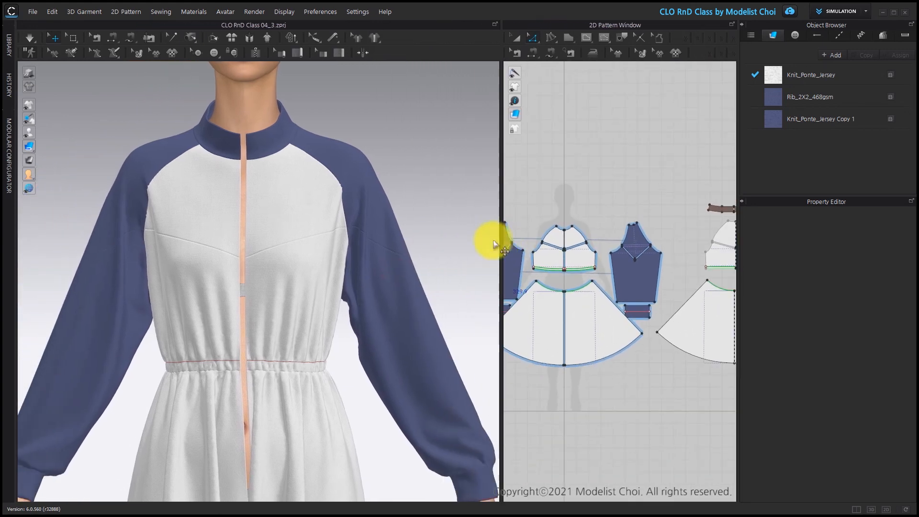
pyautogui.scroll(-5, 636, 180)
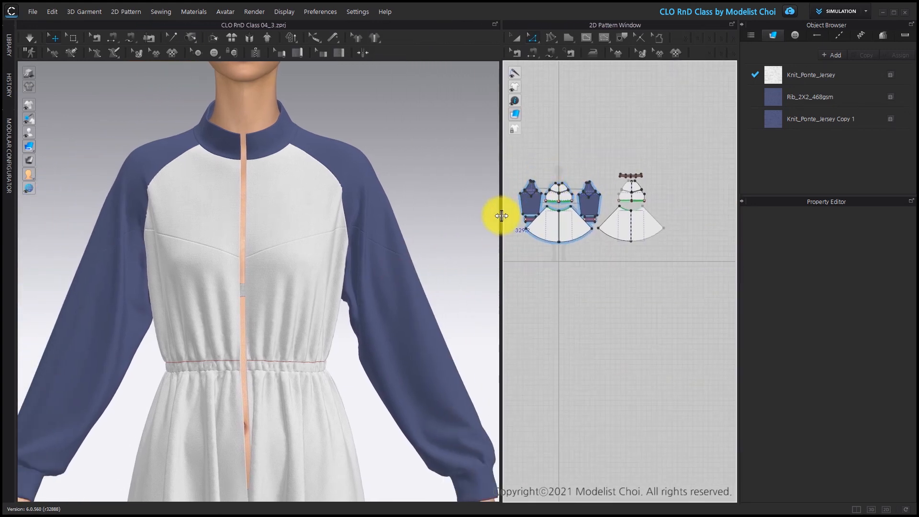
pyautogui.moveTo(503, 213); pyautogui.dragTo(405, 254)
pyautogui.scroll(2, 483, 173)
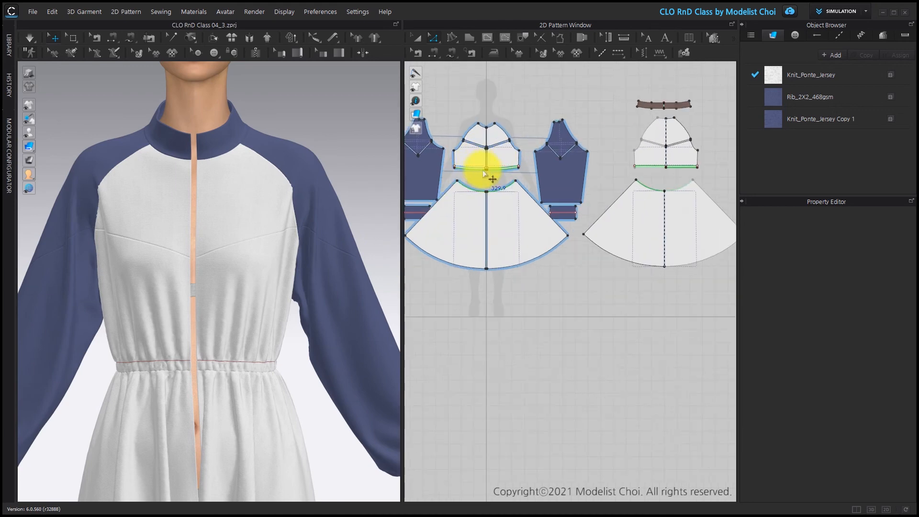
pyautogui.moveTo(485, 174); pyautogui.dragTo(515, 225, button='right')
# Assign the Knit_Ponte_Jersey Copy 1 fabric to the front and back upper yoke pieces and clear the selection.
pyautogui.click(415, 38)
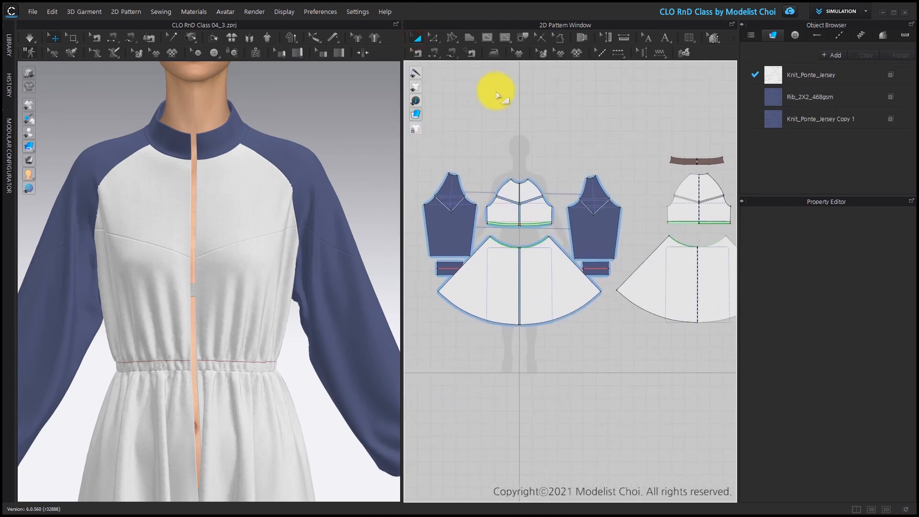
pyautogui.moveTo(480, 132); pyautogui.dragTo(555, 206)
pyautogui.keyDown('shift'); pyautogui.click(695, 187); pyautogui.keyUp('shift')
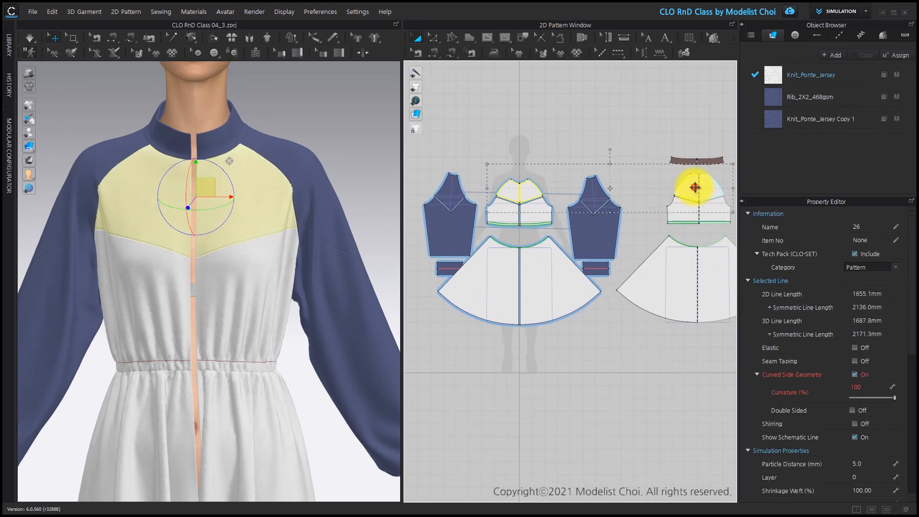
pyautogui.moveTo(770, 116); pyautogui.dragTo(711, 188)
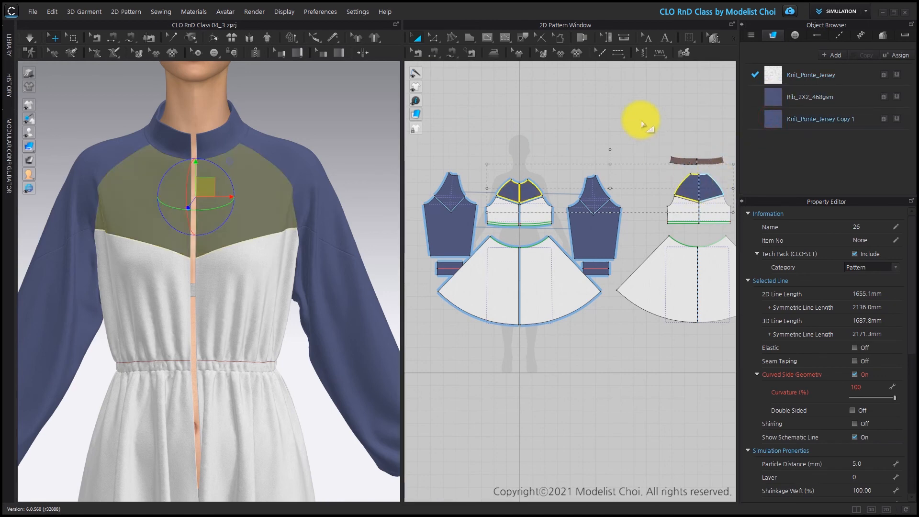
pyautogui.click(627, 91)
# Assign the white Knit_Ponte_Jersey fabric to both lower sleeve pieces and clear the selection.
pyautogui.click(461, 218)
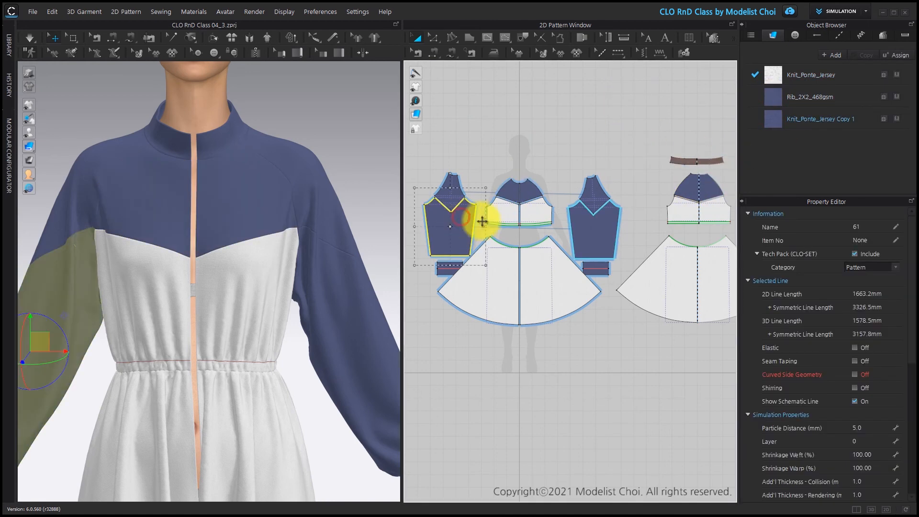
pyautogui.keyDown('shift'); pyautogui.click(592, 217); pyautogui.keyUp('shift')
pyautogui.moveTo(771, 78); pyautogui.dragTo(584, 222)
pyautogui.click(584, 111)
pyautogui.moveTo(163, 351); pyautogui.dragTo(195, 309, button='right')
pyautogui.scroll(-4, 195, 309)
pyautogui.moveTo(195, 308); pyautogui.dragTo(210, 253, button='middle')
pyautogui.scroll(1, 210, 258)
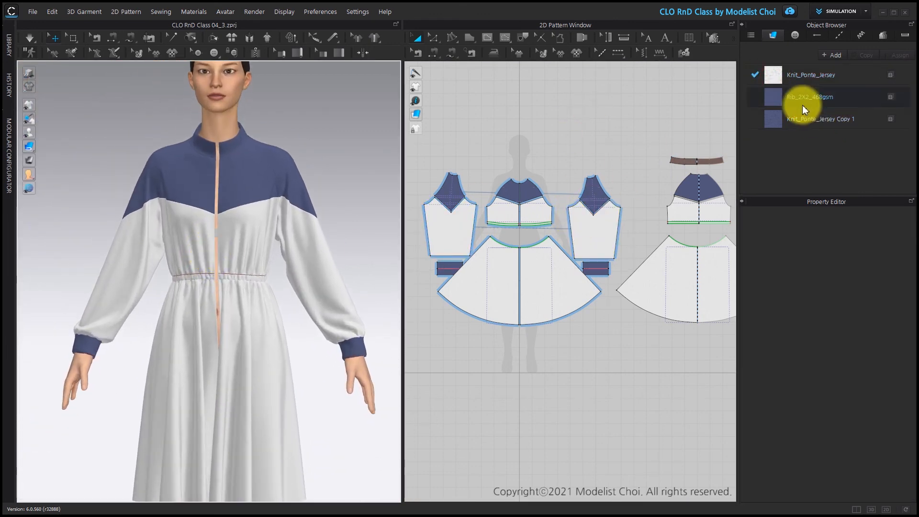
# Set the colour of the Rib_2X2_468gsm cuff fabric to white (FFFFFF).
pyautogui.click(776, 96)
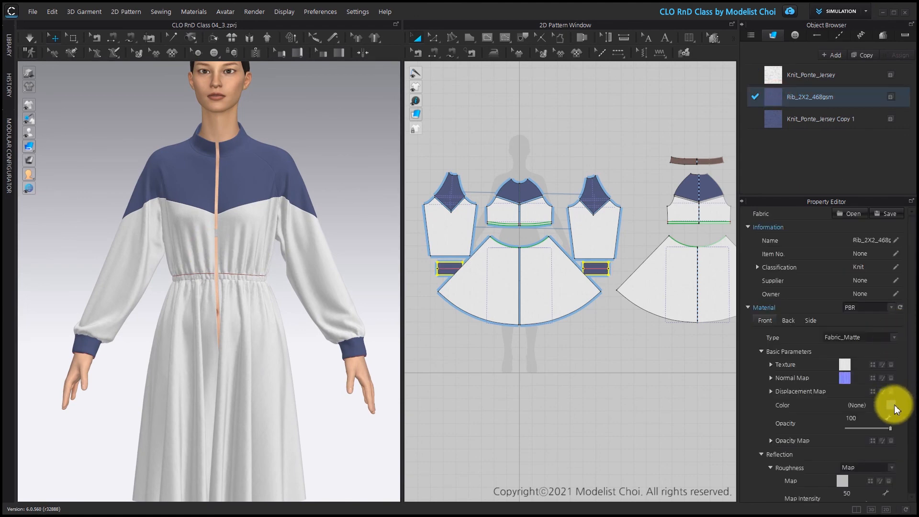
pyautogui.click(891, 404)
pyautogui.moveTo(375, 127); pyautogui.dragTo(353, 102)
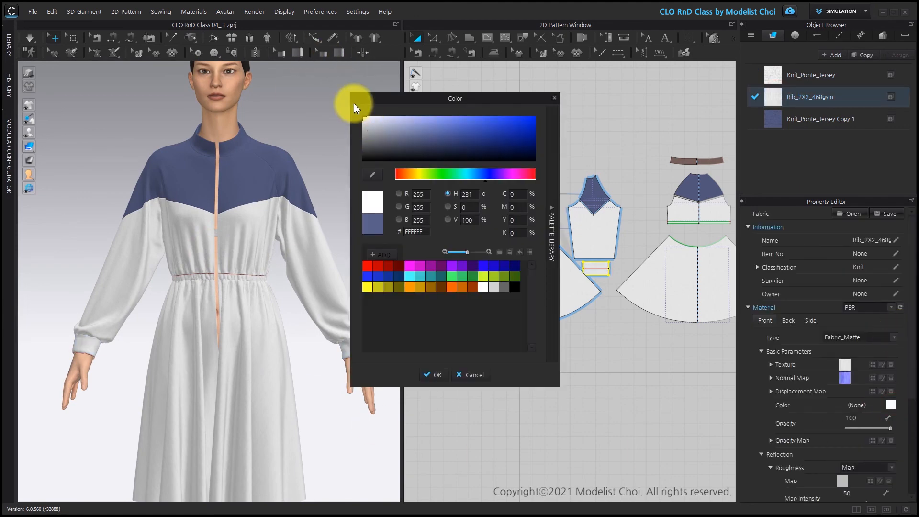
pyautogui.click(438, 376)
pyautogui.click(373, 267)
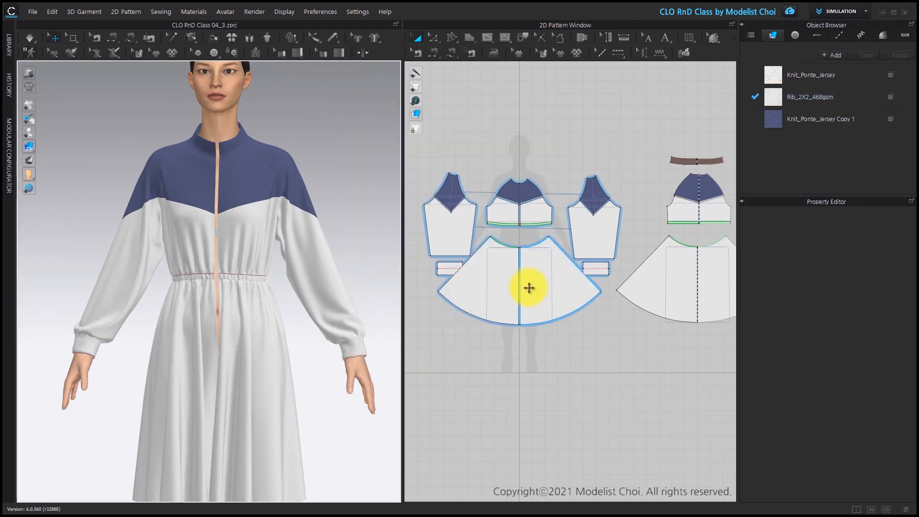
# Start a zipper along the wearer's right front opening edge, running from the top of the collar to the skirt hem.
pyautogui.scroll(3, 231, 246)
pyautogui.moveTo(264, 310)
pyautogui.mouseDown(button='right')
pyautogui.moveTo(291, 317)
pyautogui.moveTo(272, 319)
pyautogui.mouseUp(button='right')
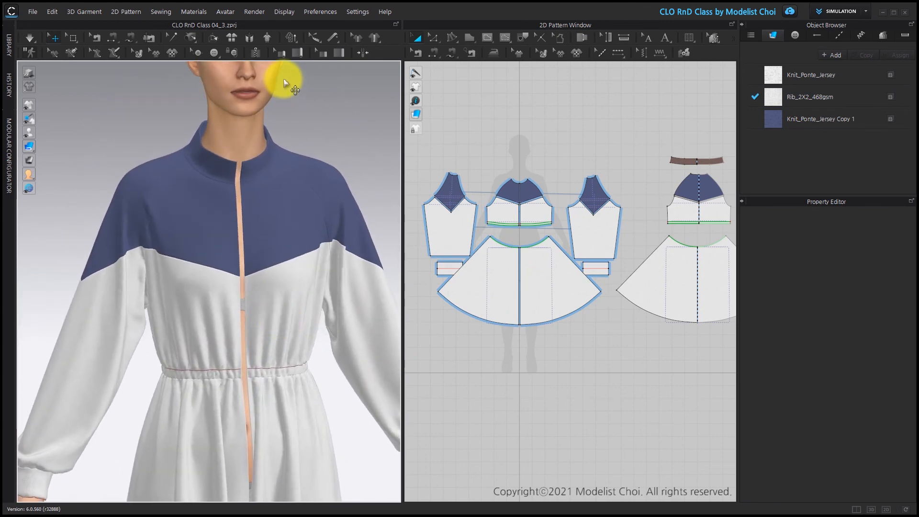
pyautogui.click(258, 51)
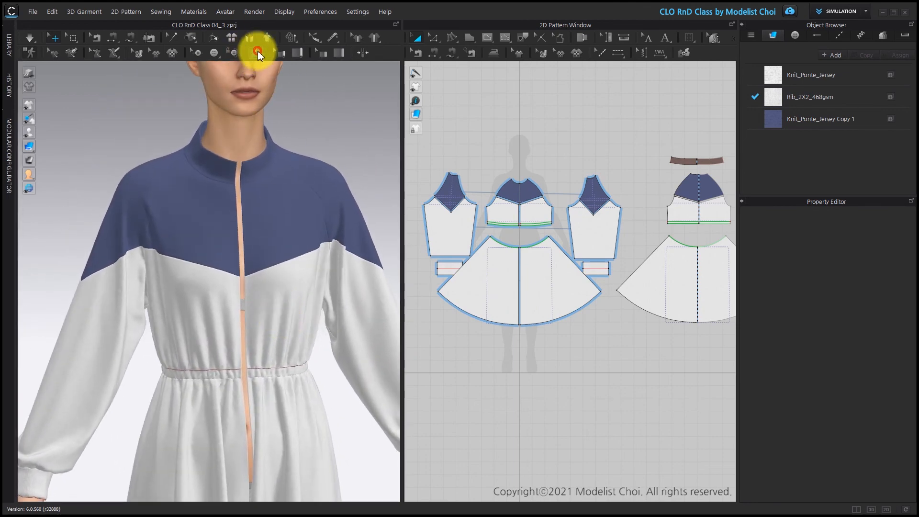
pyautogui.click(238, 162)
pyautogui.moveTo(230, 266); pyautogui.dragTo(246, 139, button='middle')
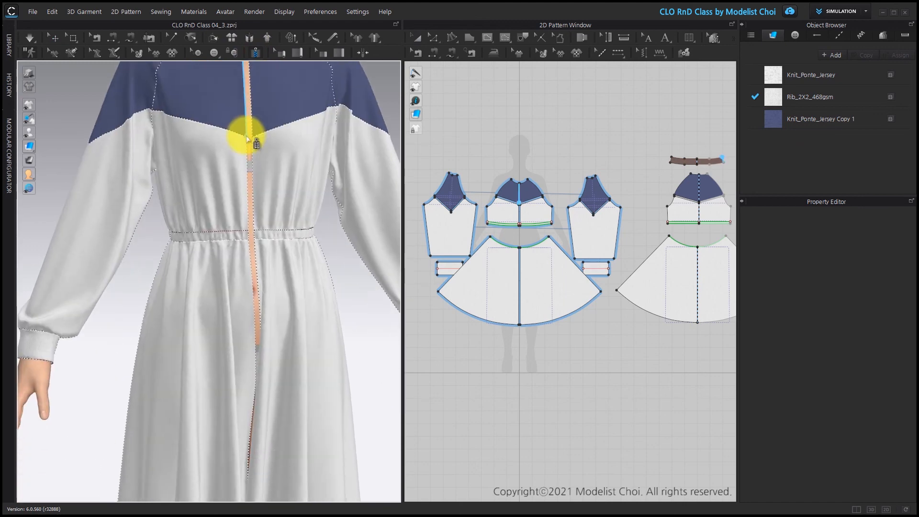
pyautogui.moveTo(266, 288); pyautogui.dragTo(247, 79, button='middle')
pyautogui.moveTo(225, 329); pyautogui.dragTo(233, 247, button='right')
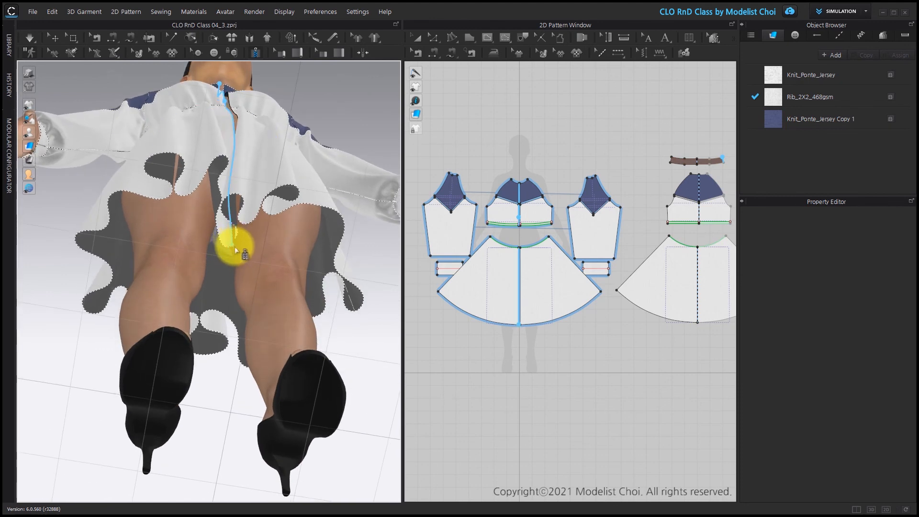
pyautogui.doubleClick(235, 249)
# Complete the zipper along the wearer's left front opening edge, from the collar top to the hem, and leave the Zipper tool.
pyautogui.moveTo(254, 146); pyautogui.dragTo(217, 156, button='right')
pyautogui.moveTo(216, 156); pyautogui.dragTo(224, 358, button='middle')
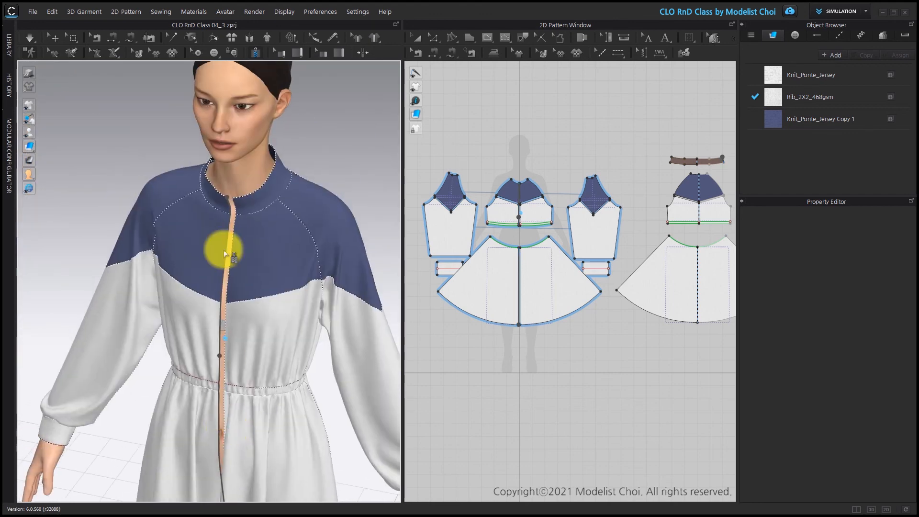
pyautogui.scroll(-4, 247, 157)
pyautogui.moveTo(246, 157); pyautogui.dragTo(273, 113, button='right')
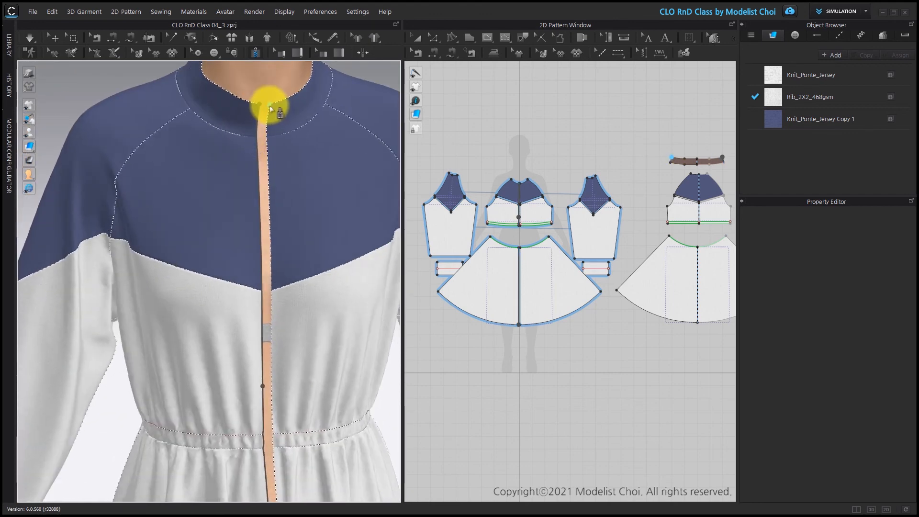
pyautogui.click(269, 105)
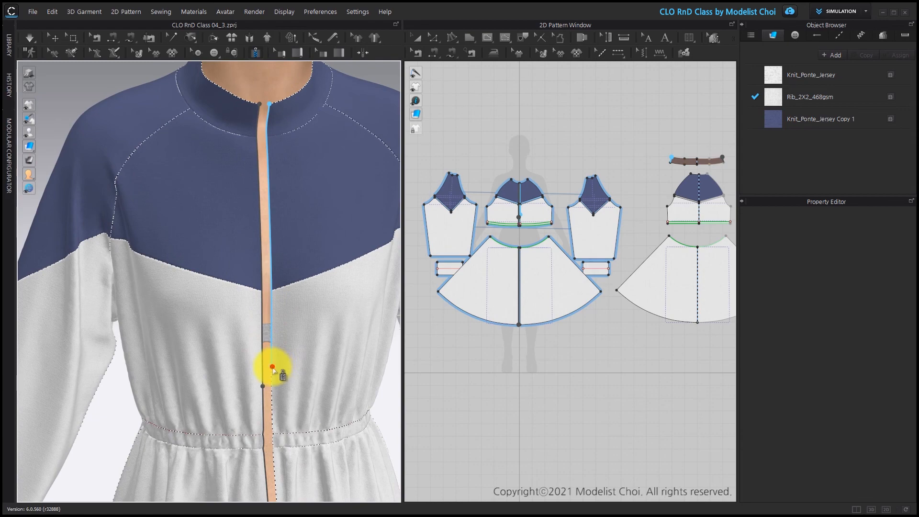
pyautogui.moveTo(270, 383); pyautogui.dragTo(244, 134, button='middle')
pyautogui.moveTo(243, 382); pyautogui.dragTo(238, 264, button='right')
pyautogui.moveTo(262, 393); pyautogui.dragTo(288, 405, button='right')
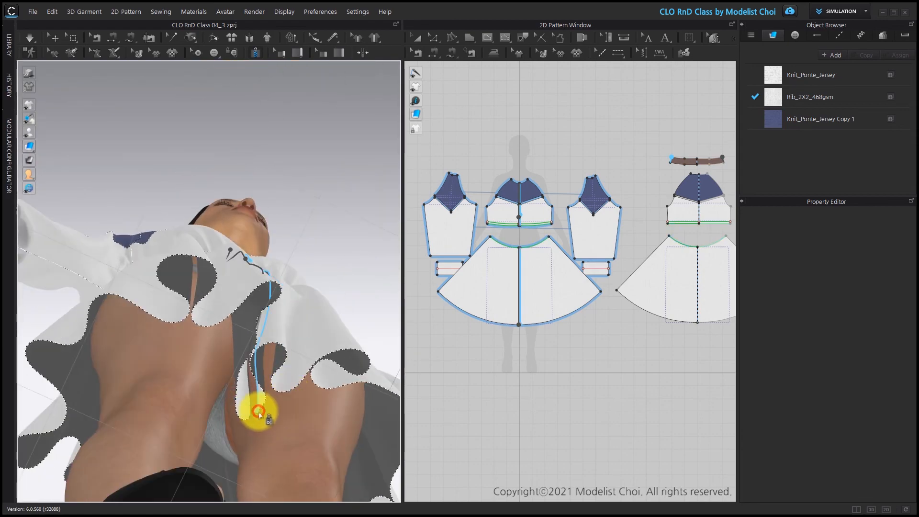
pyautogui.click(258, 411)
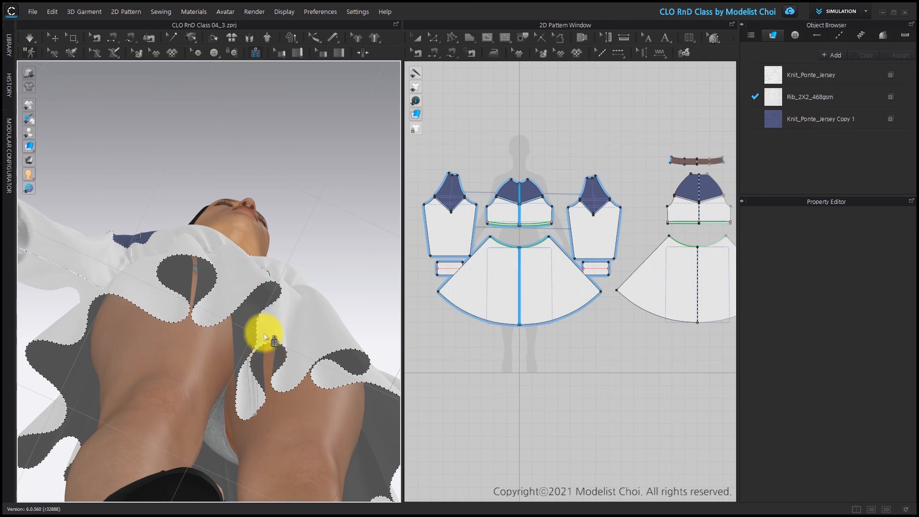
pyautogui.press('3')
pyautogui.click(55, 38)
pyautogui.press('2')
# Try to set the front zipper's thickness to 1.0 mm and change its particle distance.
pyautogui.scroll(5, 266, 427)
pyautogui.moveTo(220, 98); pyautogui.dragTo(266, 290, button='middle')
pyautogui.scroll(3, 266, 287)
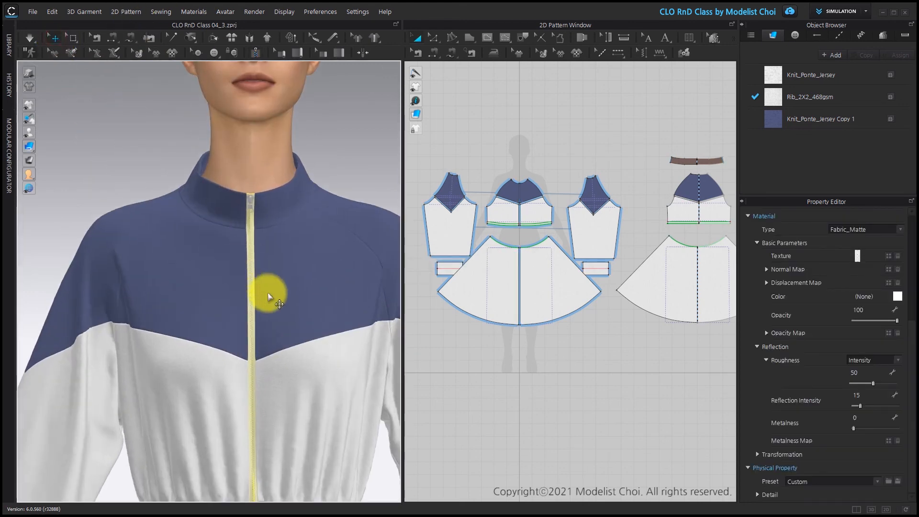
pyautogui.scroll(2, 267, 287)
pyautogui.scroll(3, 881, 299)
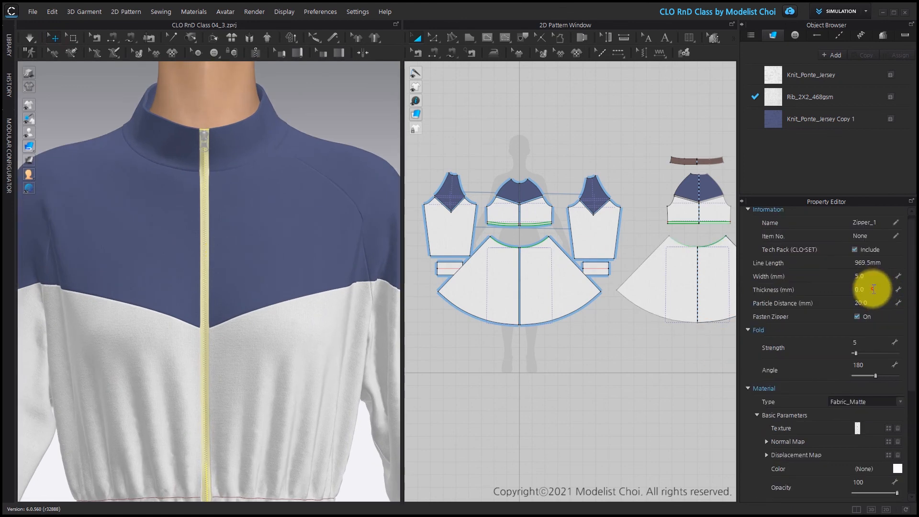
pyautogui.press('Return')
pyautogui.write('5')
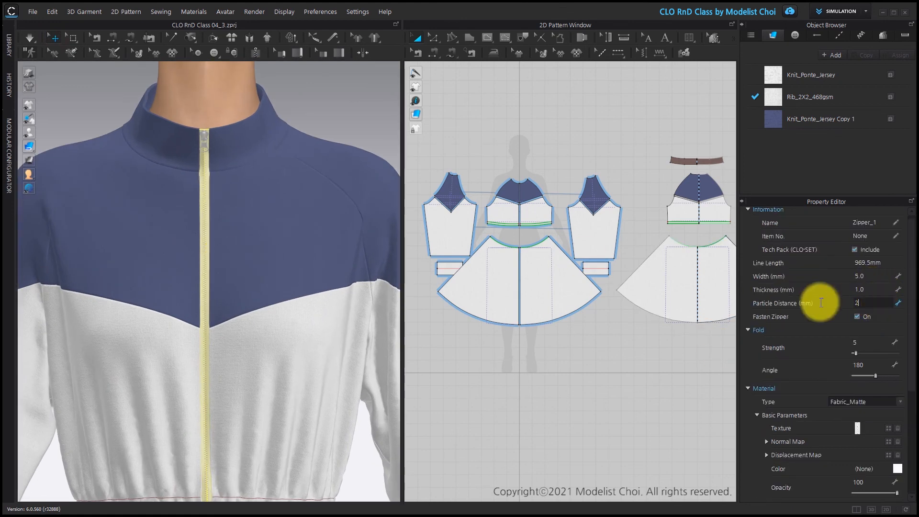
pyautogui.press('Return')
pyautogui.press('z')
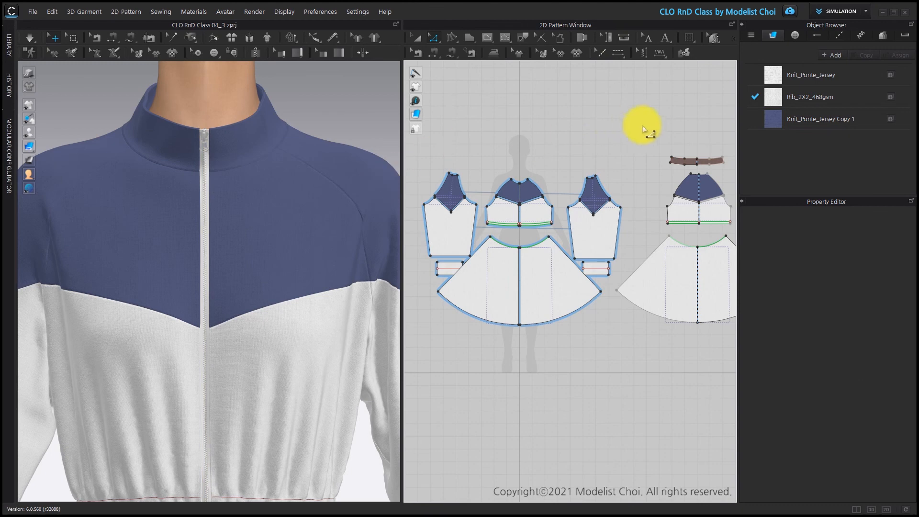
# Set the front zipper's thickness to 1.0 mm and its particle distance to 5 mm.
pyautogui.click(204, 155)
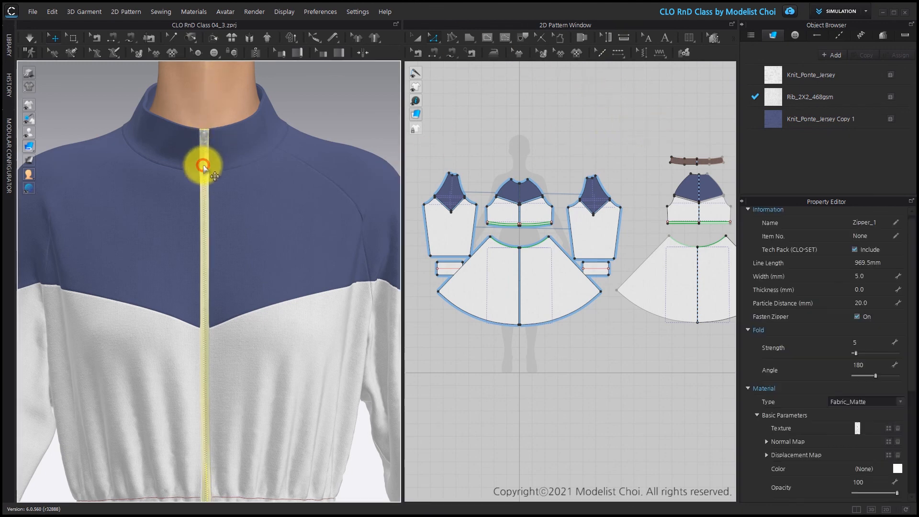
pyautogui.click(875, 290)
pyautogui.write('1')
pyautogui.click(875, 301)
pyautogui.write('5')
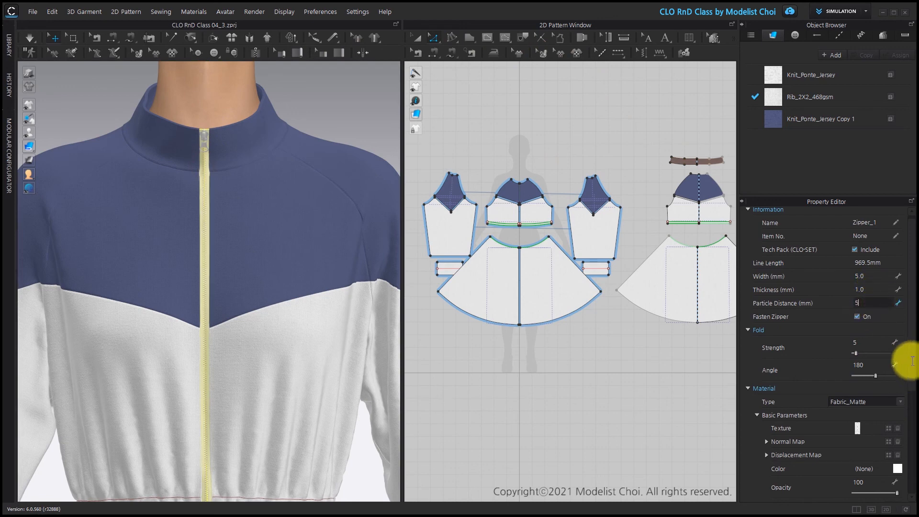
# Apply the Trim_Hardware physical property preset to the front zipper.
pyautogui.scroll(-10, 904, 378)
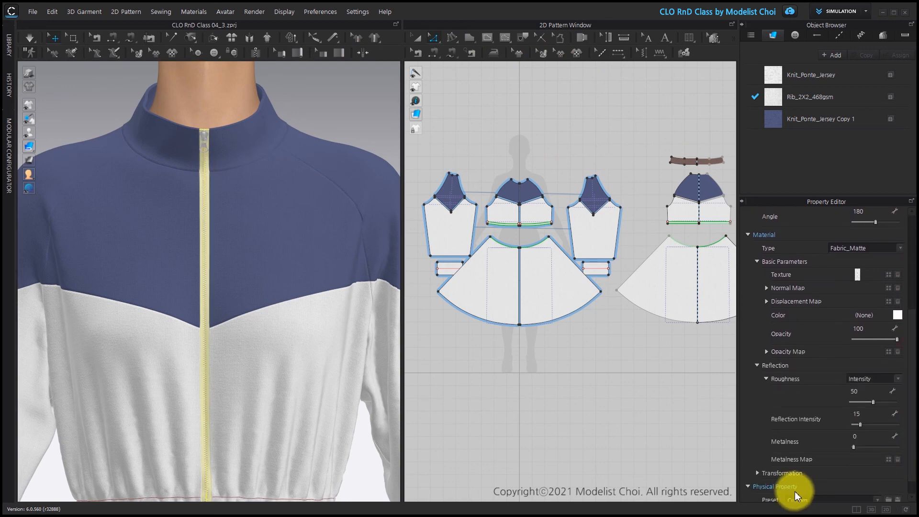
pyautogui.click(823, 475)
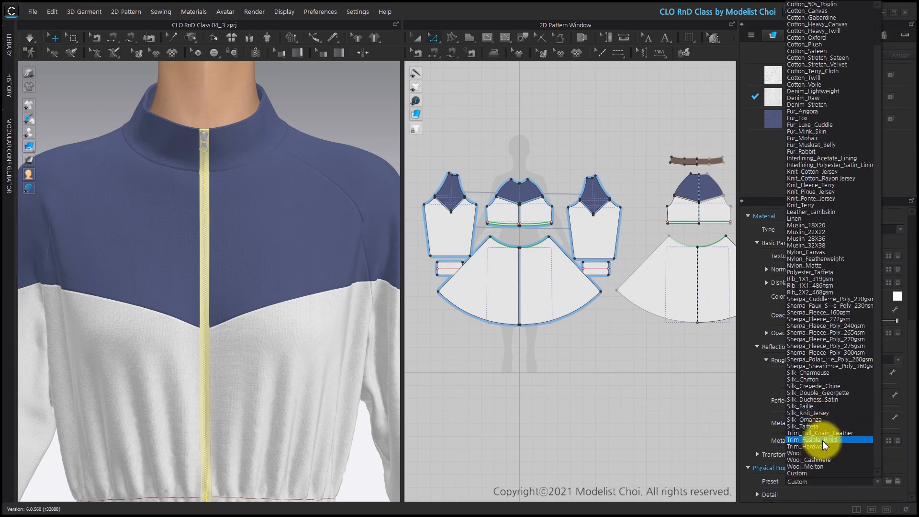
pyautogui.click(816, 446)
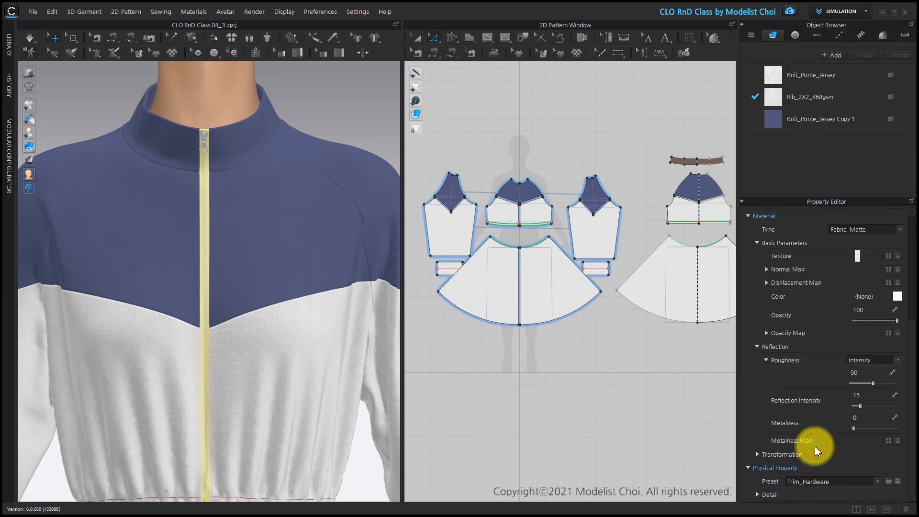
# Give the zipper a round ring puller and set the slider's material type to Metal.
pyautogui.click(204, 149)
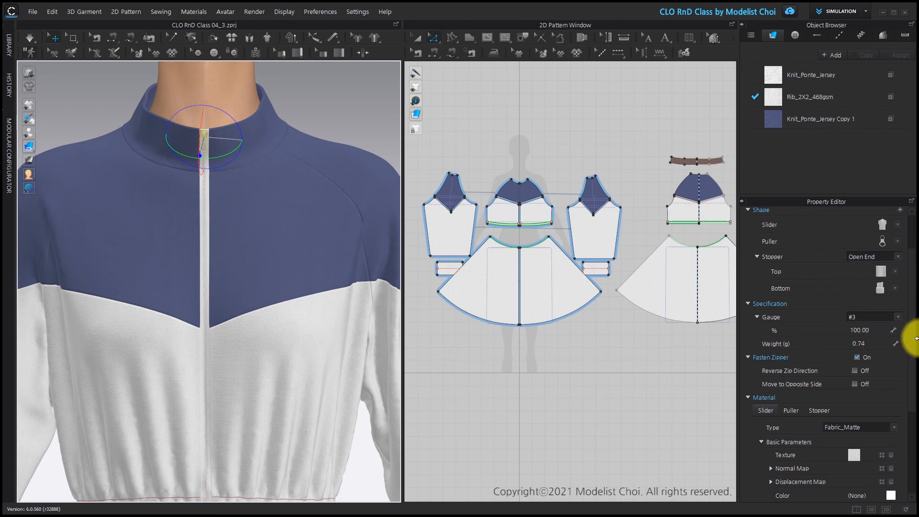
pyautogui.click(897, 241)
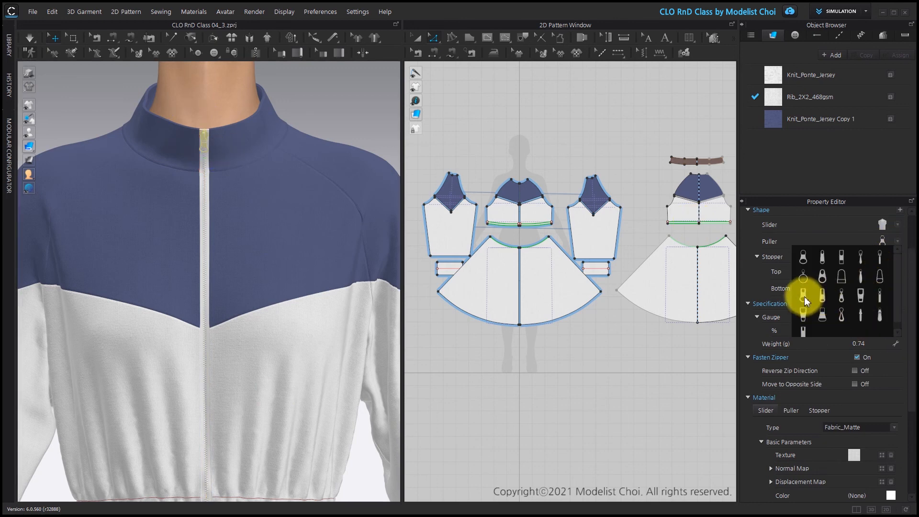
pyautogui.click(803, 277)
pyautogui.click(894, 426)
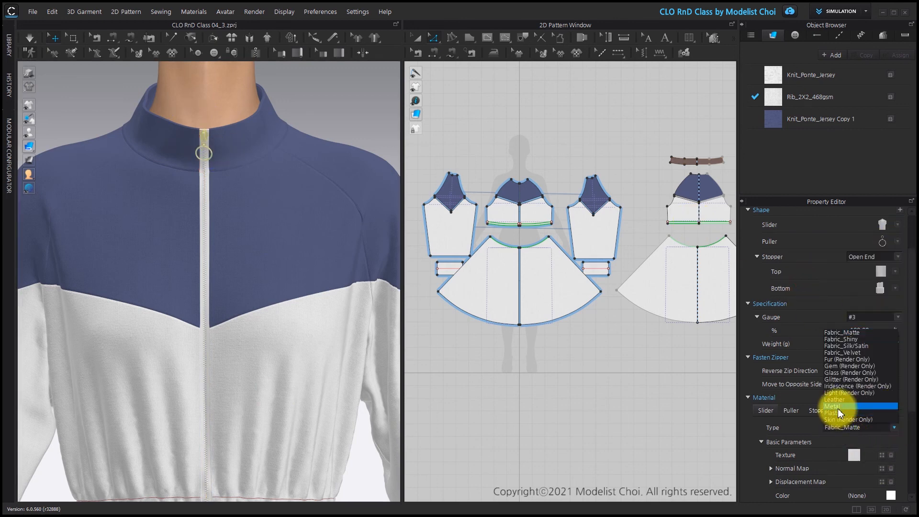
pyautogui.click(837, 409)
# Set the front zipper tape's material type to Plastic and clear the selection.
pyautogui.click(205, 250)
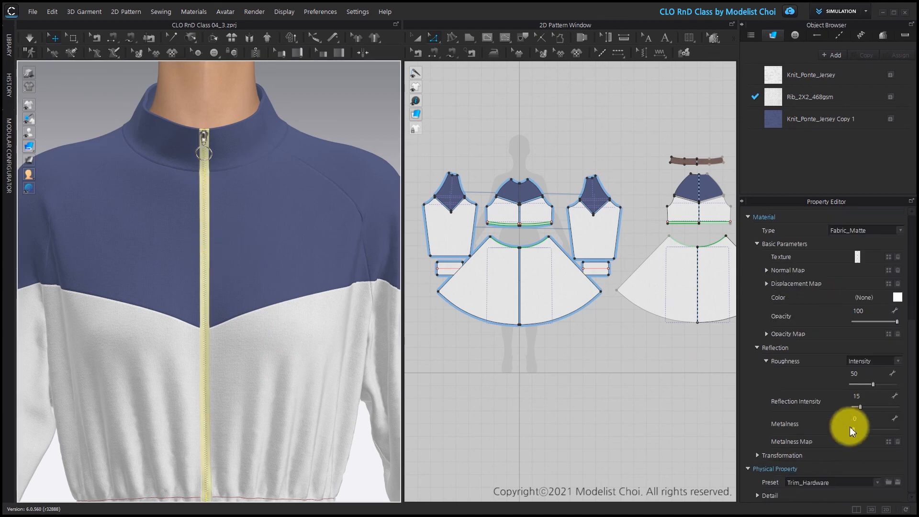
pyautogui.click(856, 230)
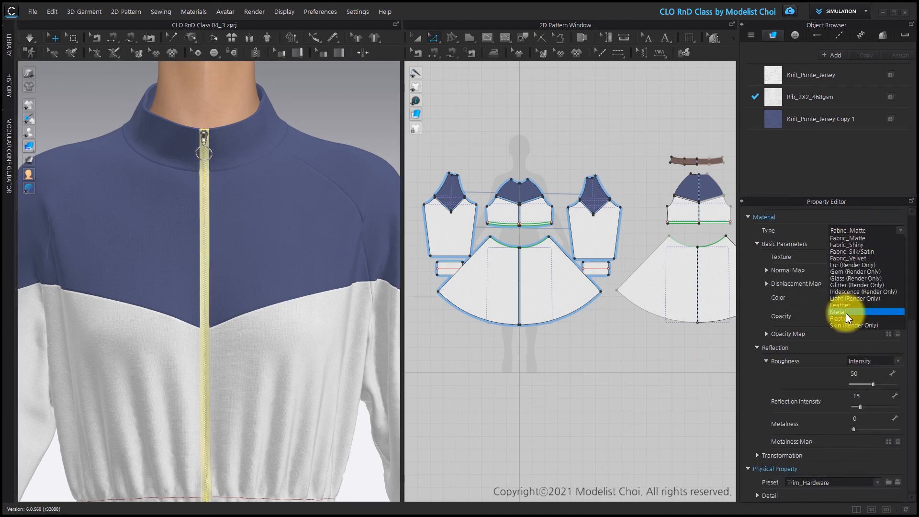
pyautogui.click(842, 312)
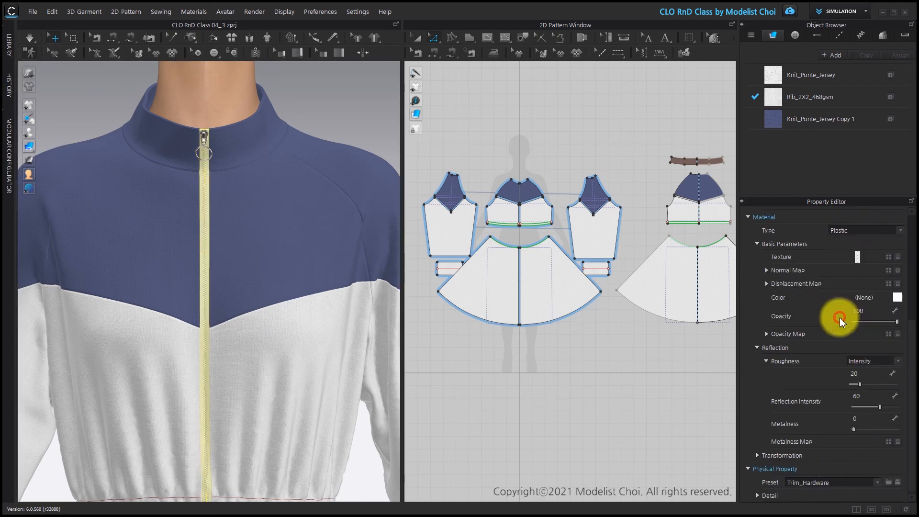
pyautogui.click(563, 134)
# Simulate the dress with its fastened zipper and hide the red waist line, showing the whole garment from the front.
pyautogui.scroll(-5, 282, 345)
pyautogui.moveTo(252, 421); pyautogui.dragTo(269, 322, button='middle')
pyautogui.moveTo(270, 325); pyautogui.dragTo(270, 355, button='right')
pyautogui.press('space')
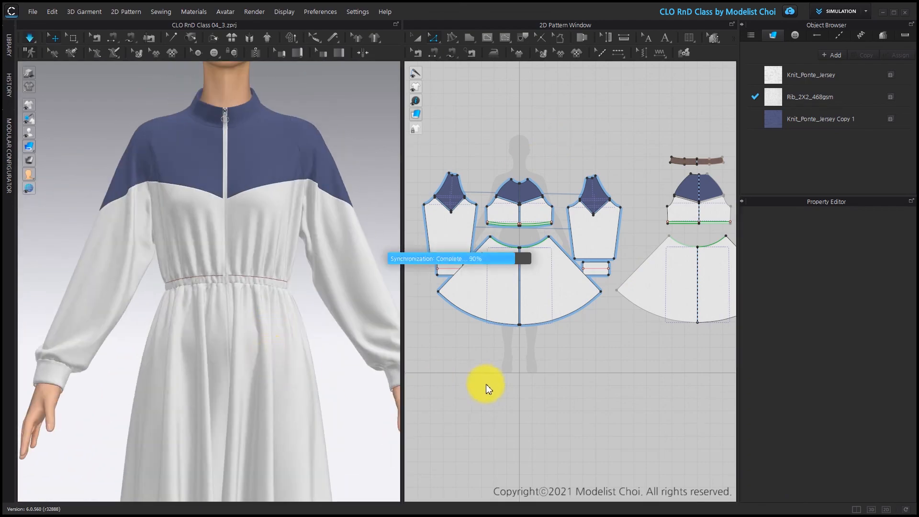
pyautogui.click(32, 105)
pyautogui.press('space')
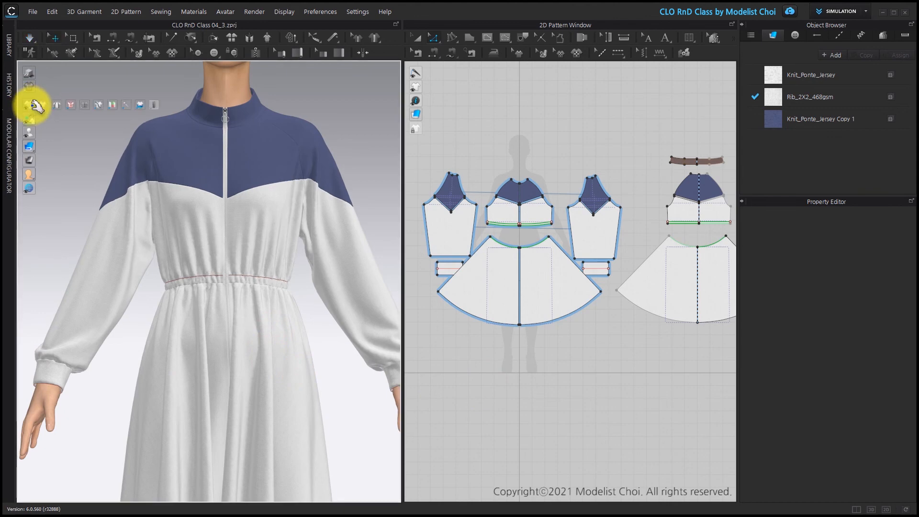
pyautogui.moveTo(28, 105)
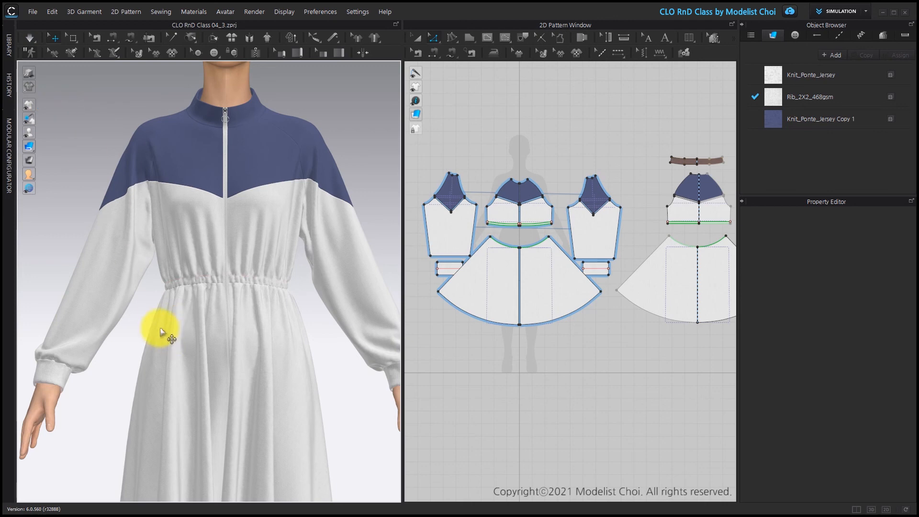
pyautogui.press('2')
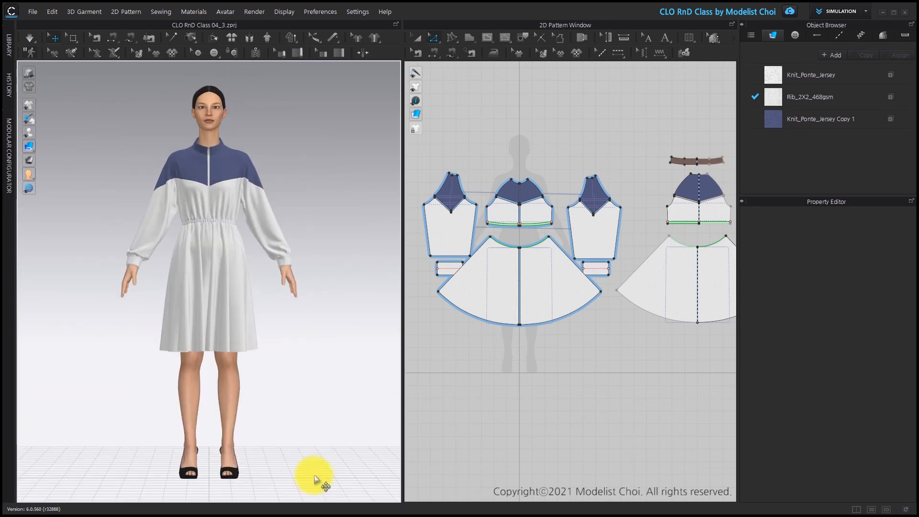